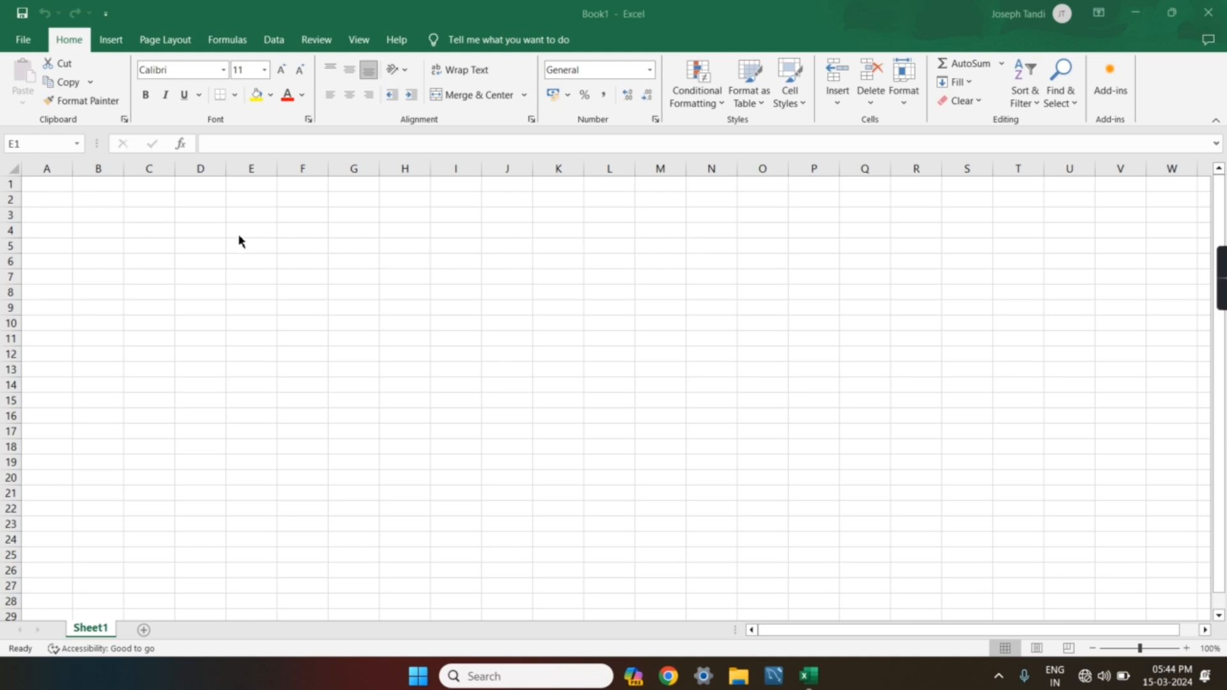
left_click(134, 225)
left_click(158, 232)
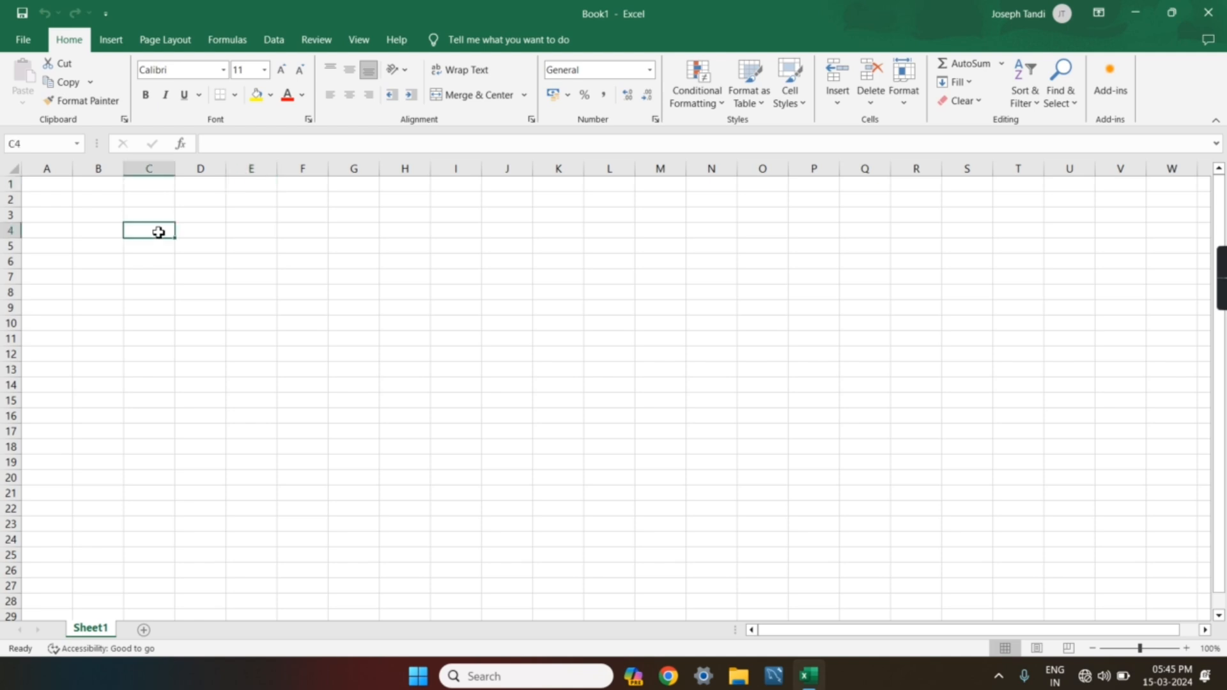
left_click_drag(159, 232, 747, 565)
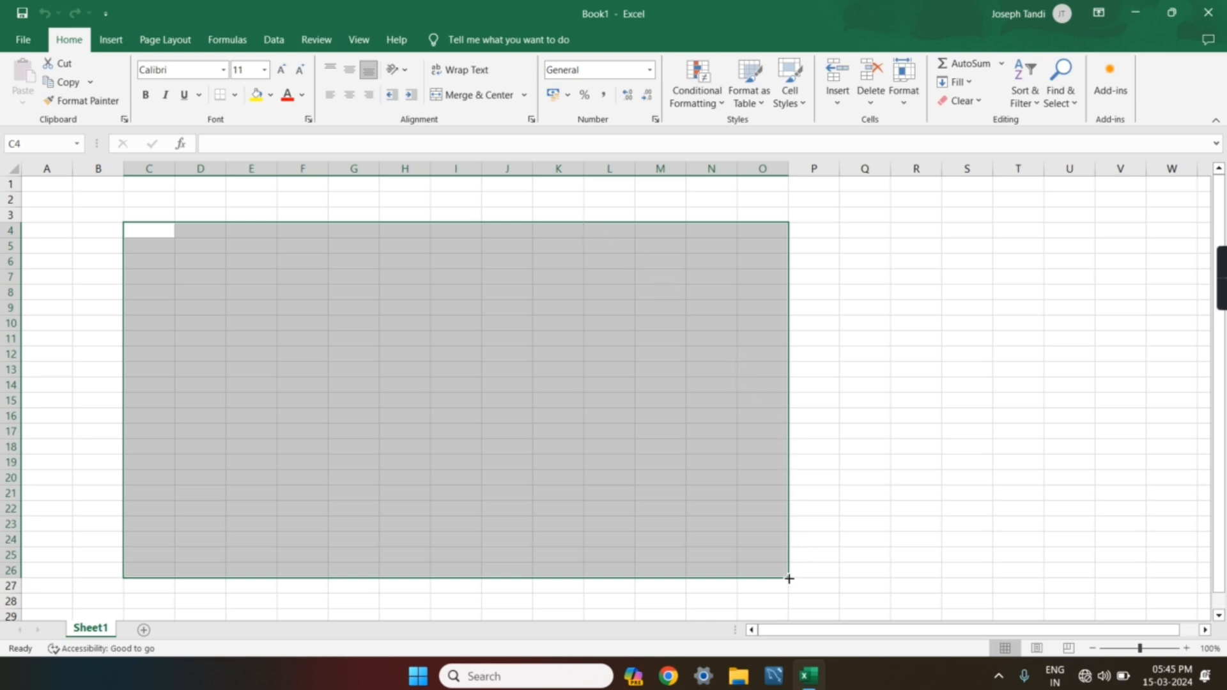
left_click_drag(790, 578, 581, 571)
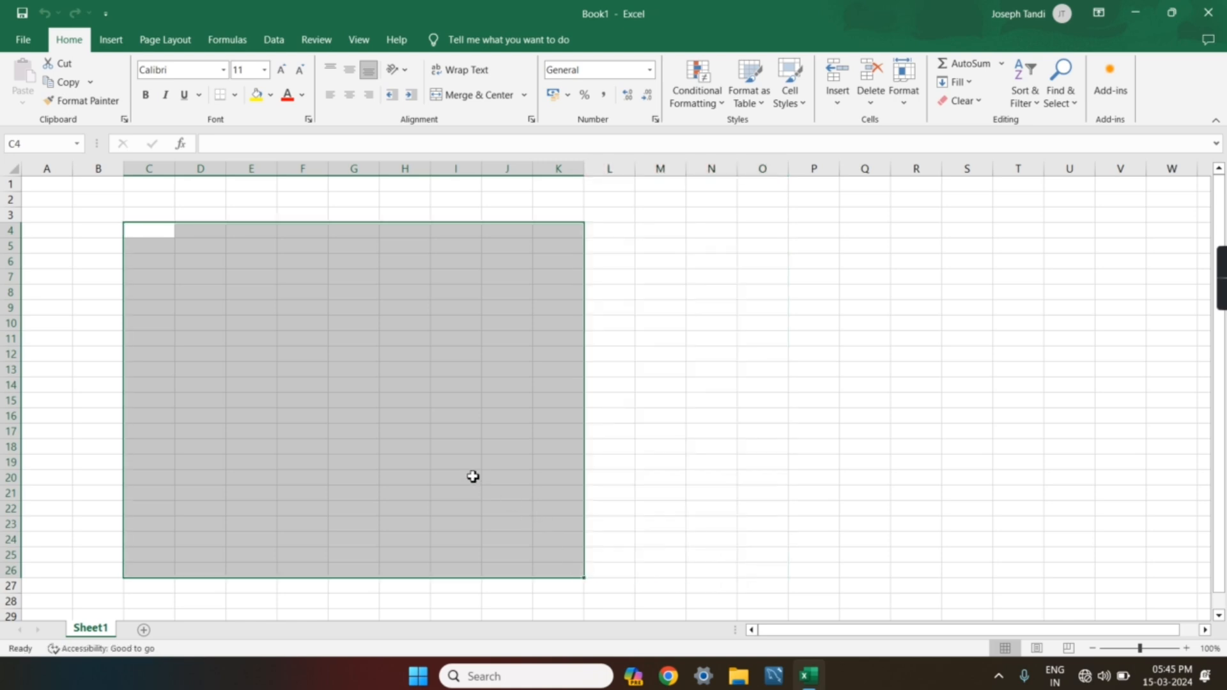
left_click(446, 380)
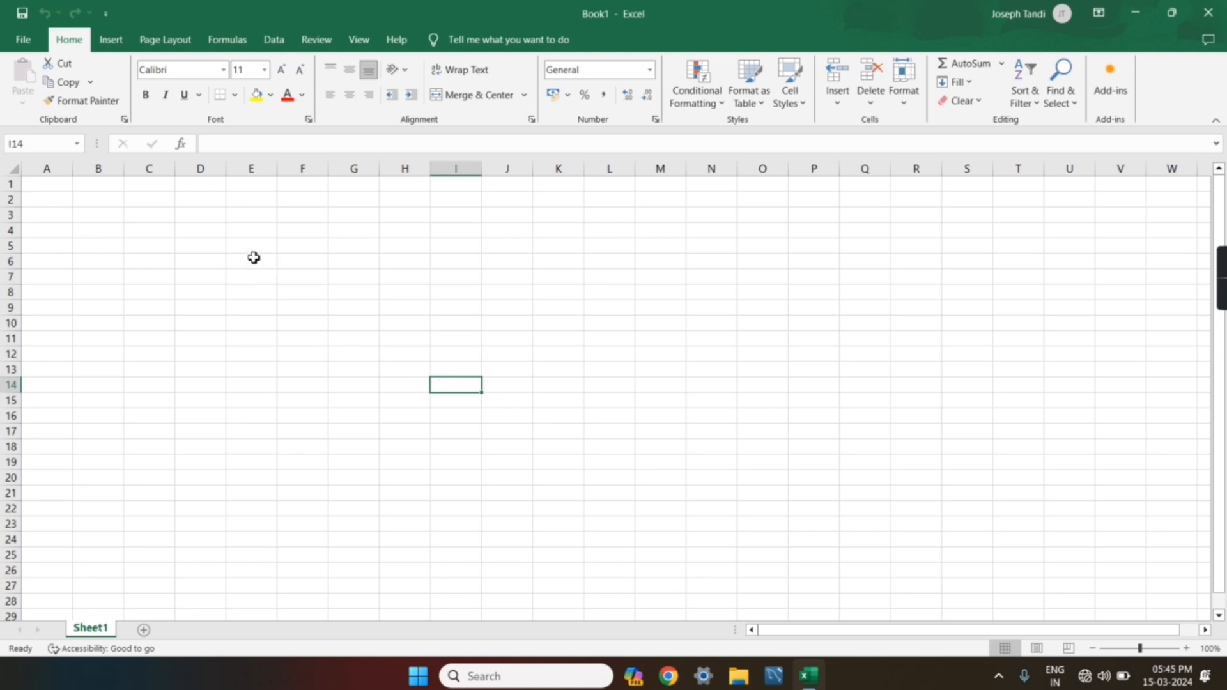
- Enter the column headers Roll No. in cell D7 and Name in cell E7
left_click(206, 280)
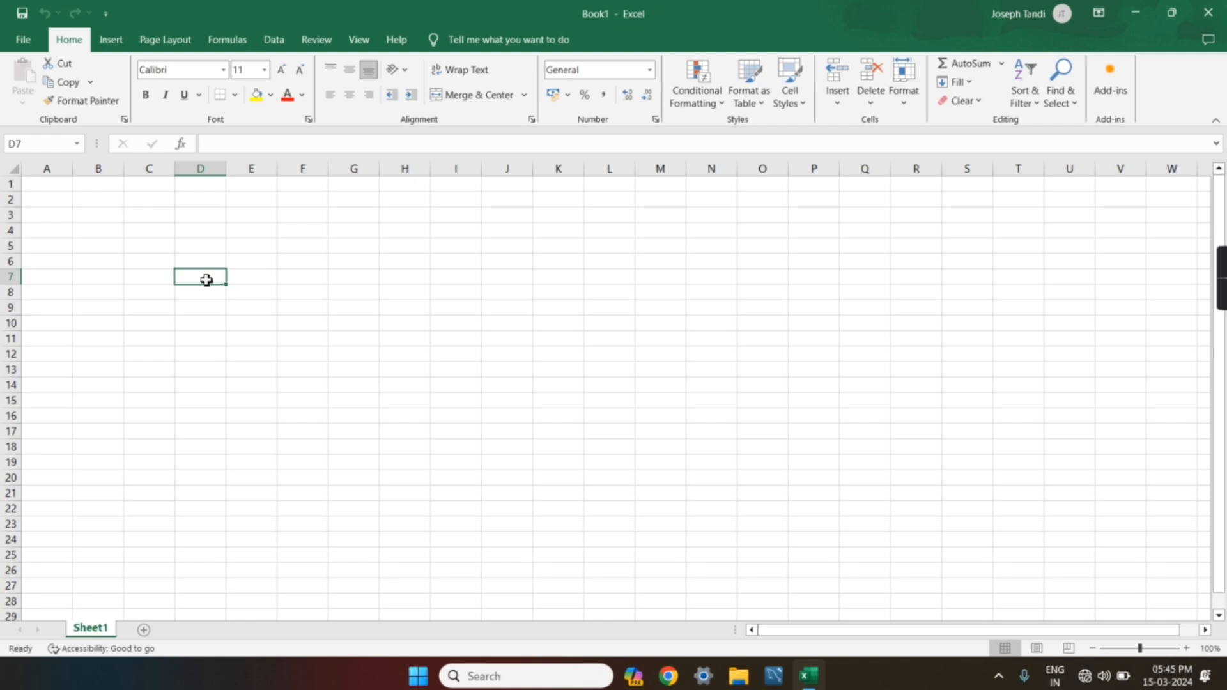
type("Ro")
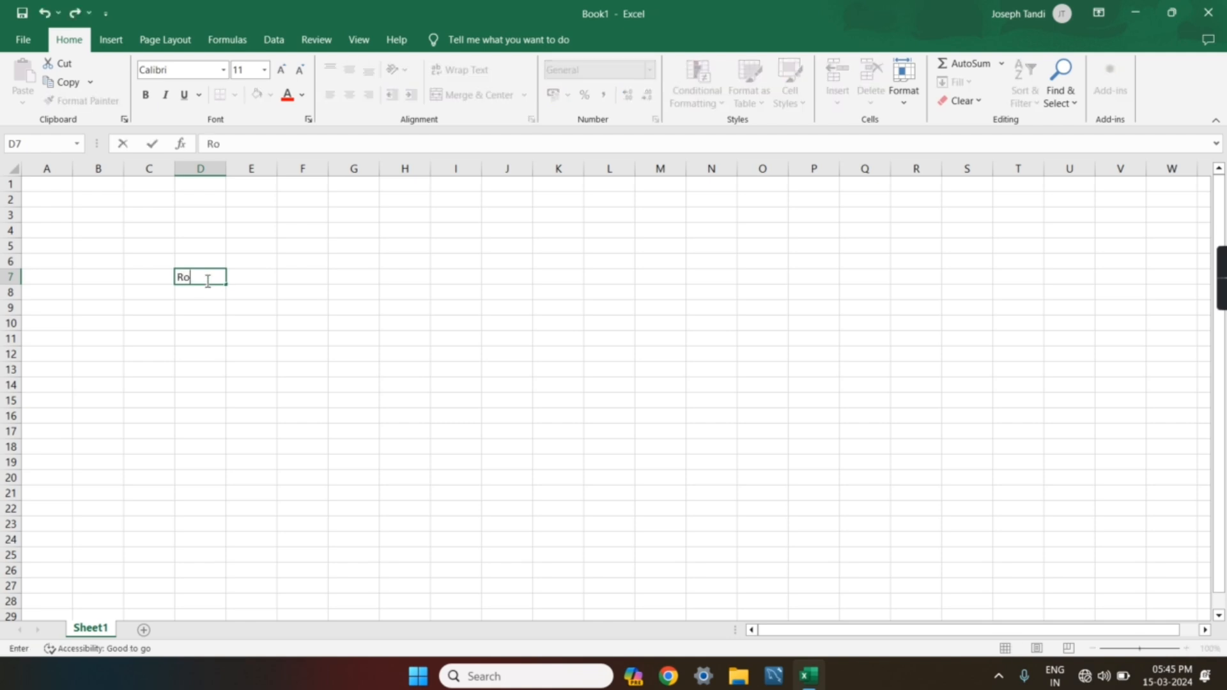
type("ll No.")
left_click(248, 281)
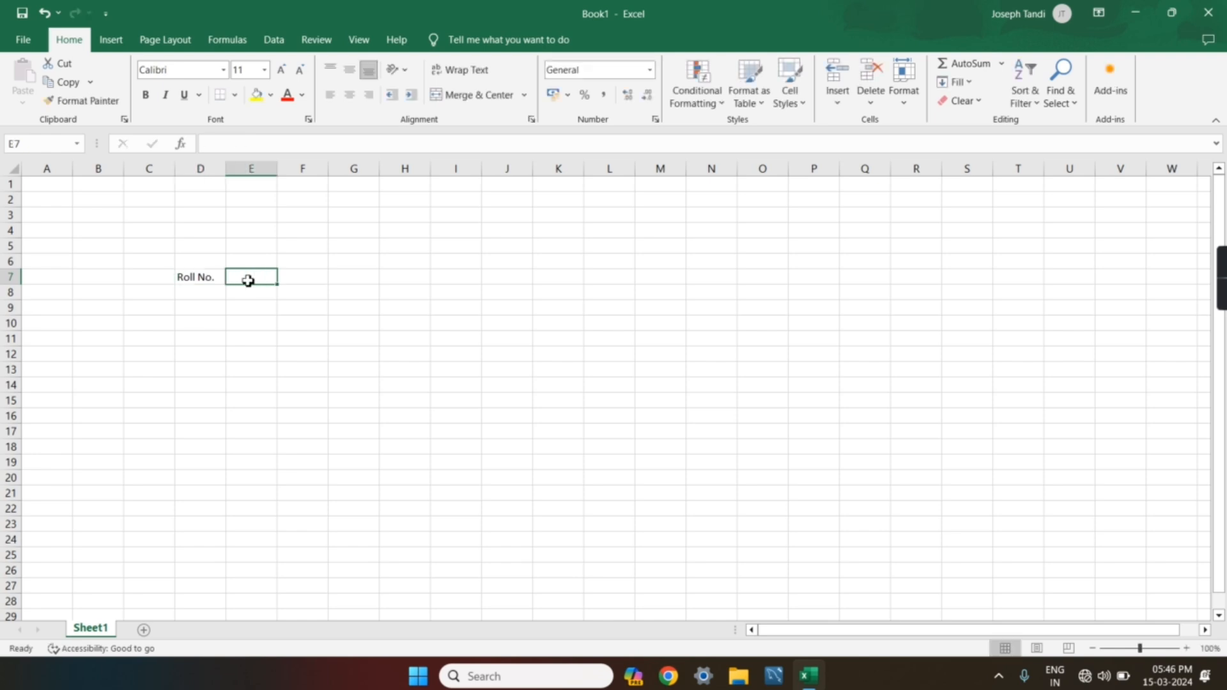
type("Name")
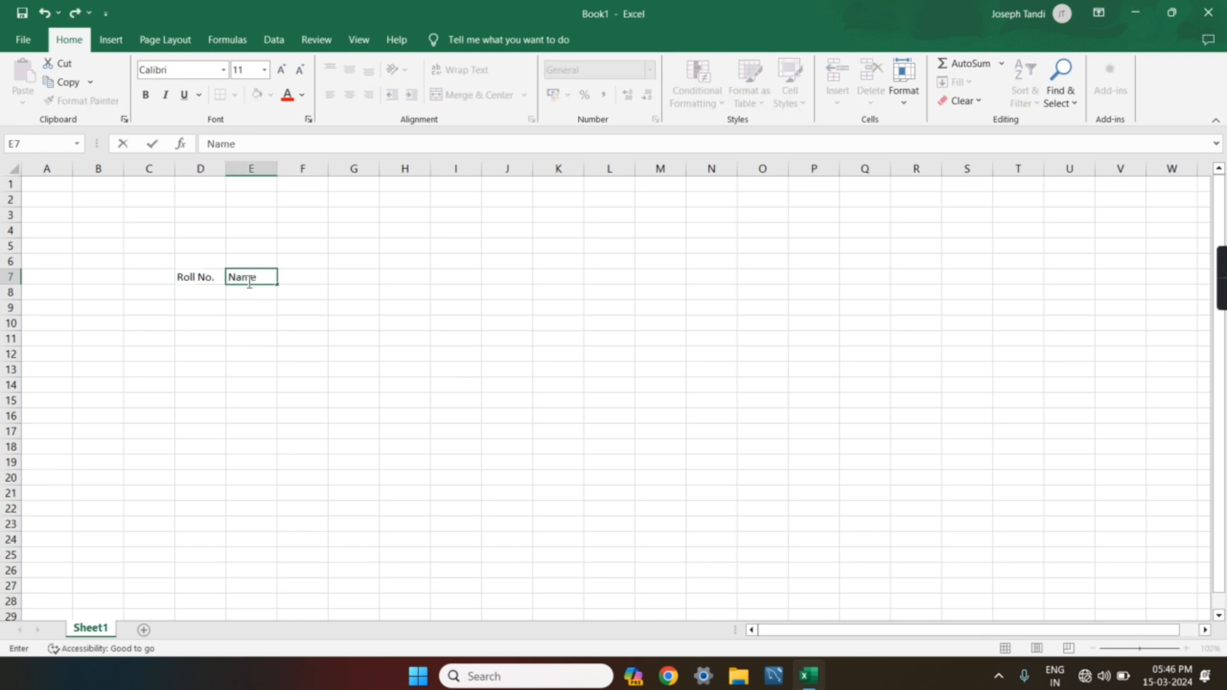
key("Tab")
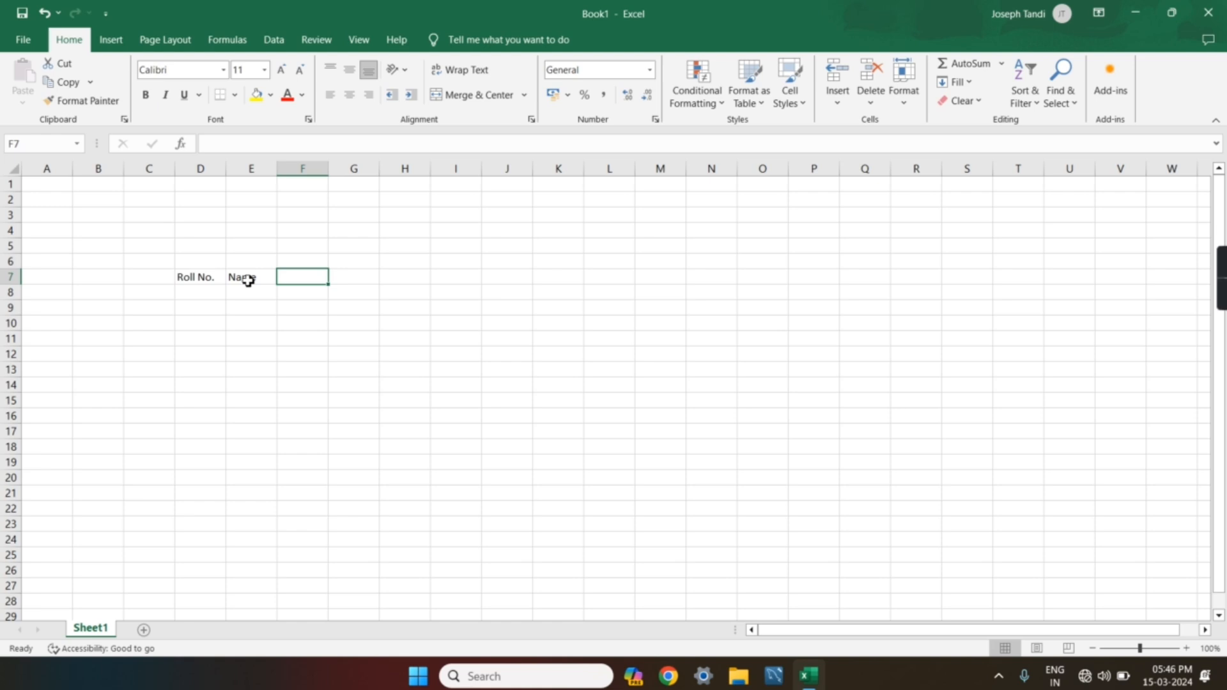
- Enter the subject headers English, Odia, Math, History, Geography and Hindi in cells F7 through K7
type("En")
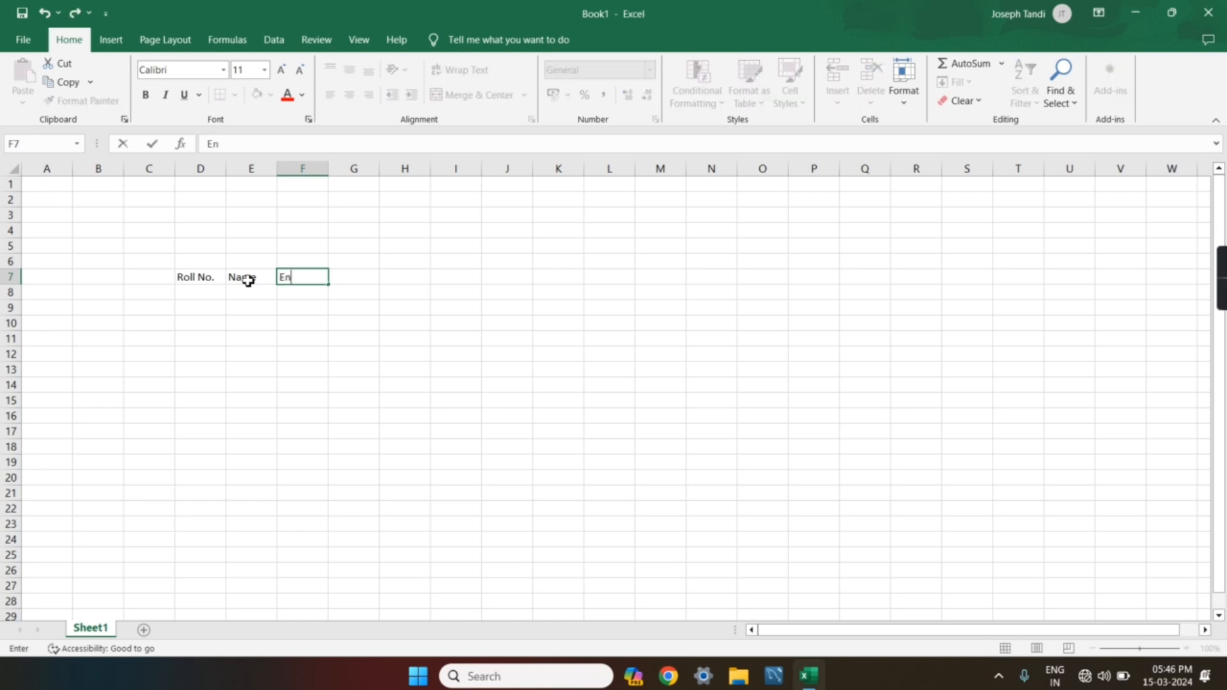
type("glish")
key("Tab")
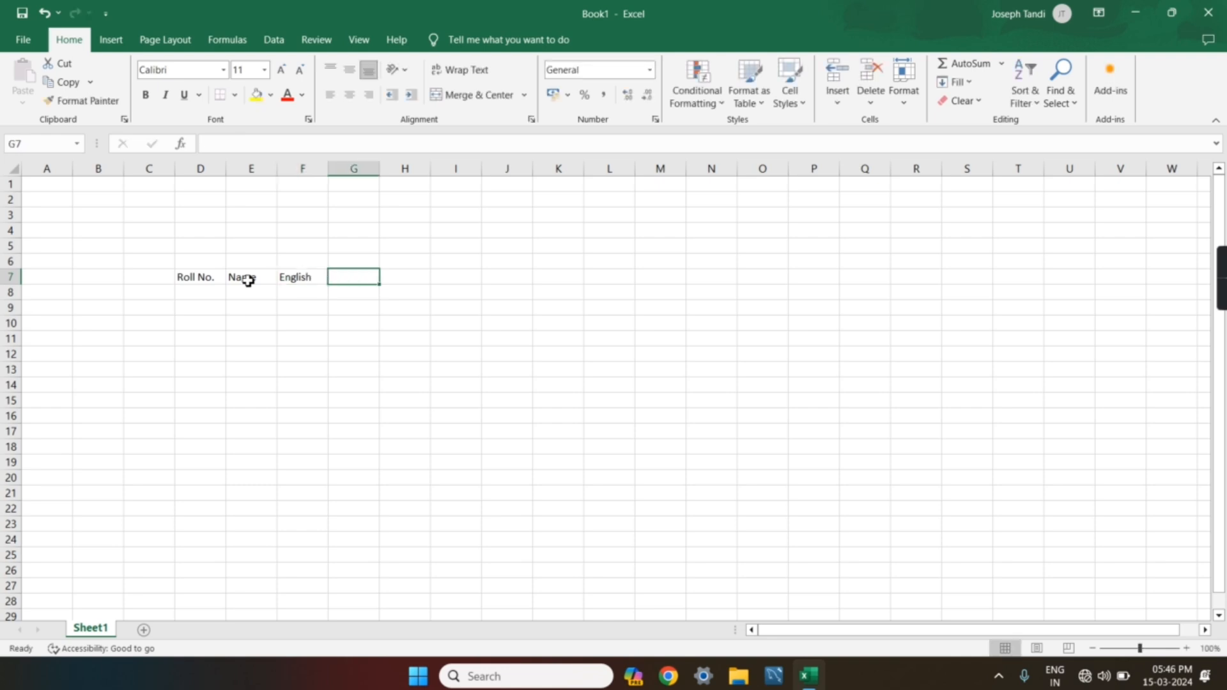
type("Odia")
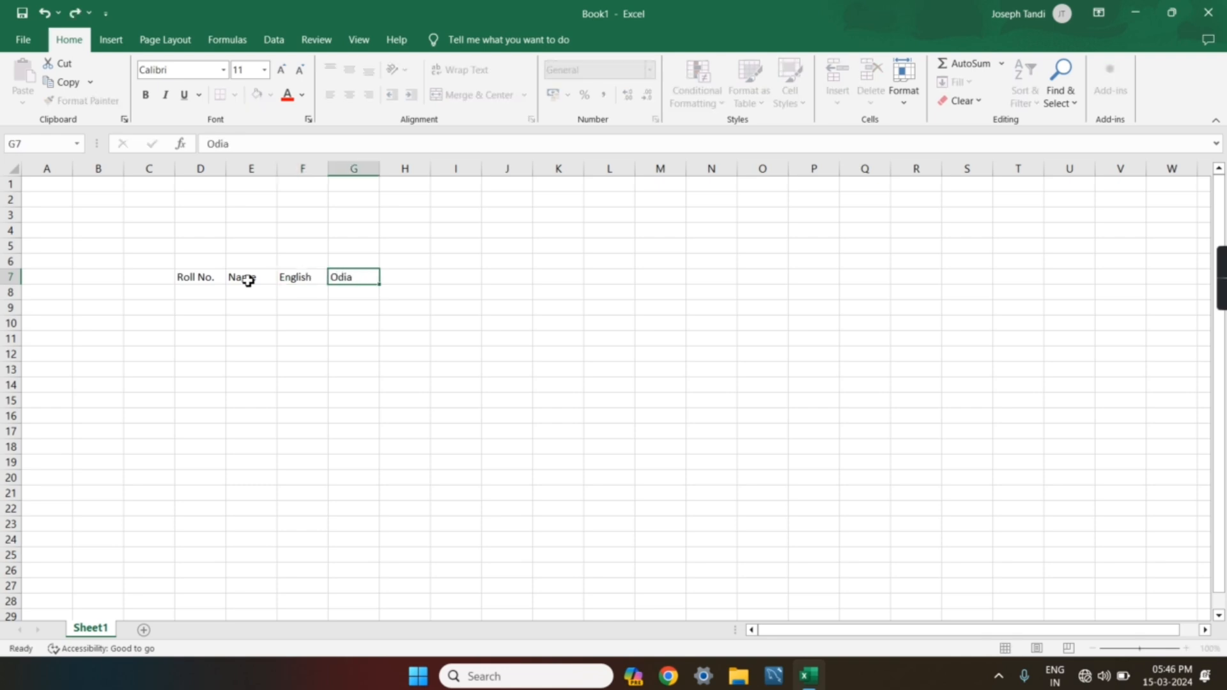
key("Tab")
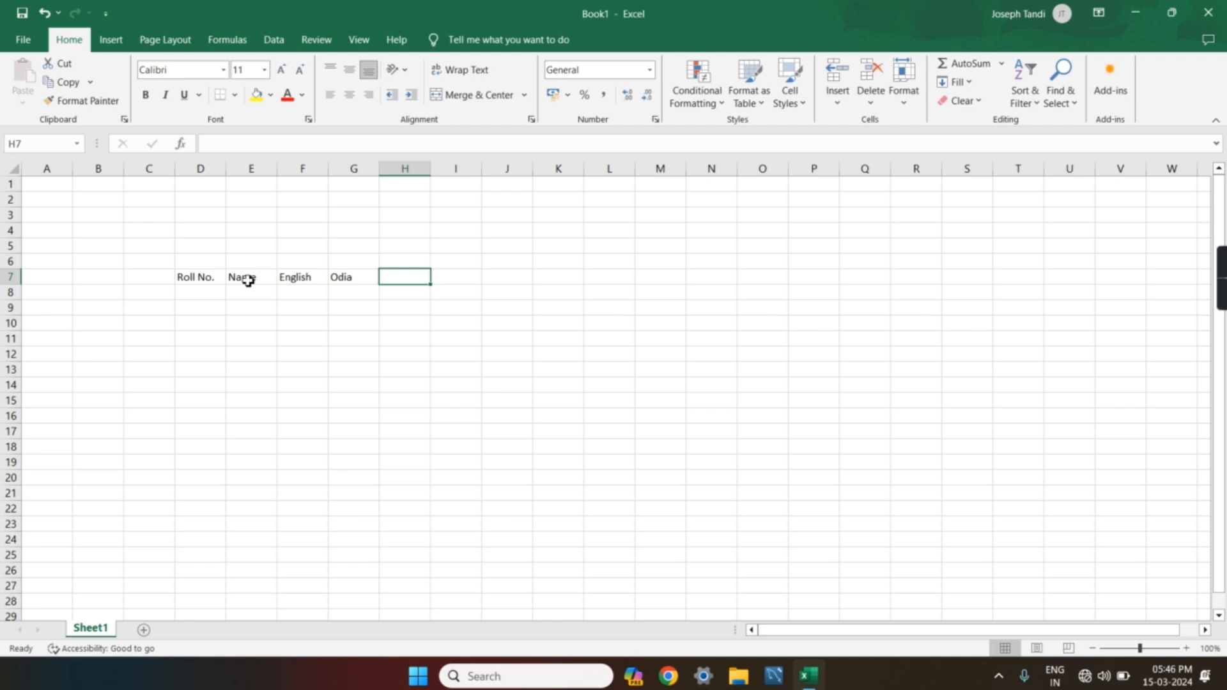
type("Math")
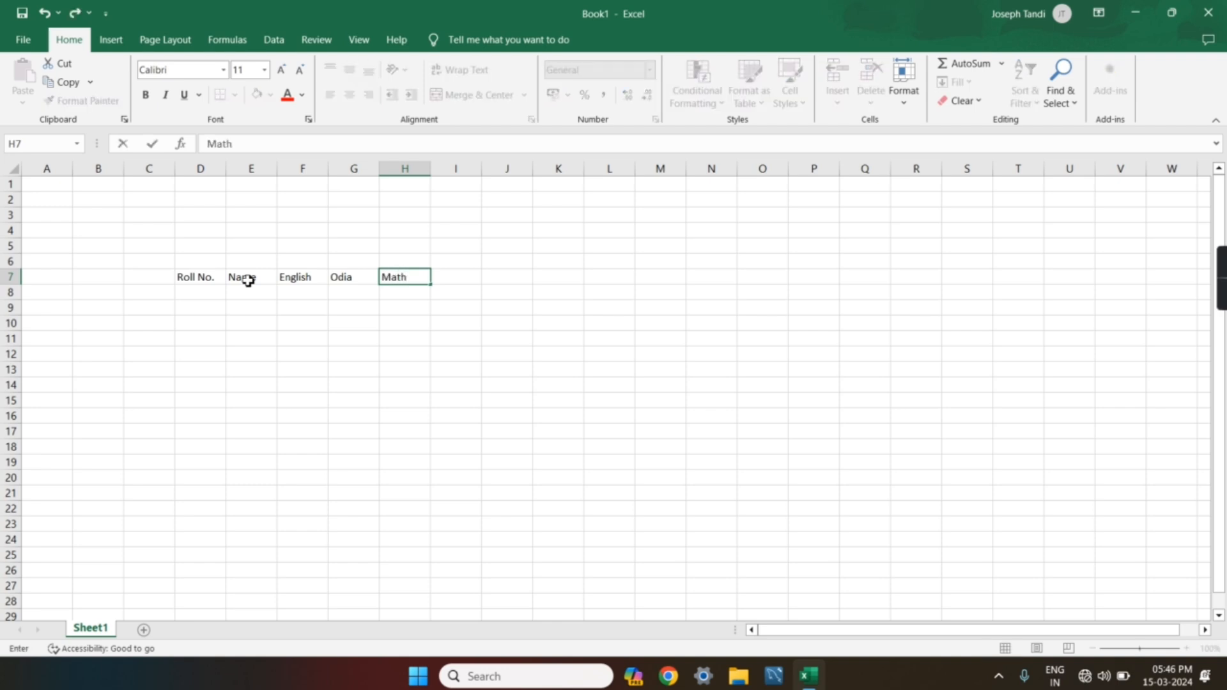
key("Tab")
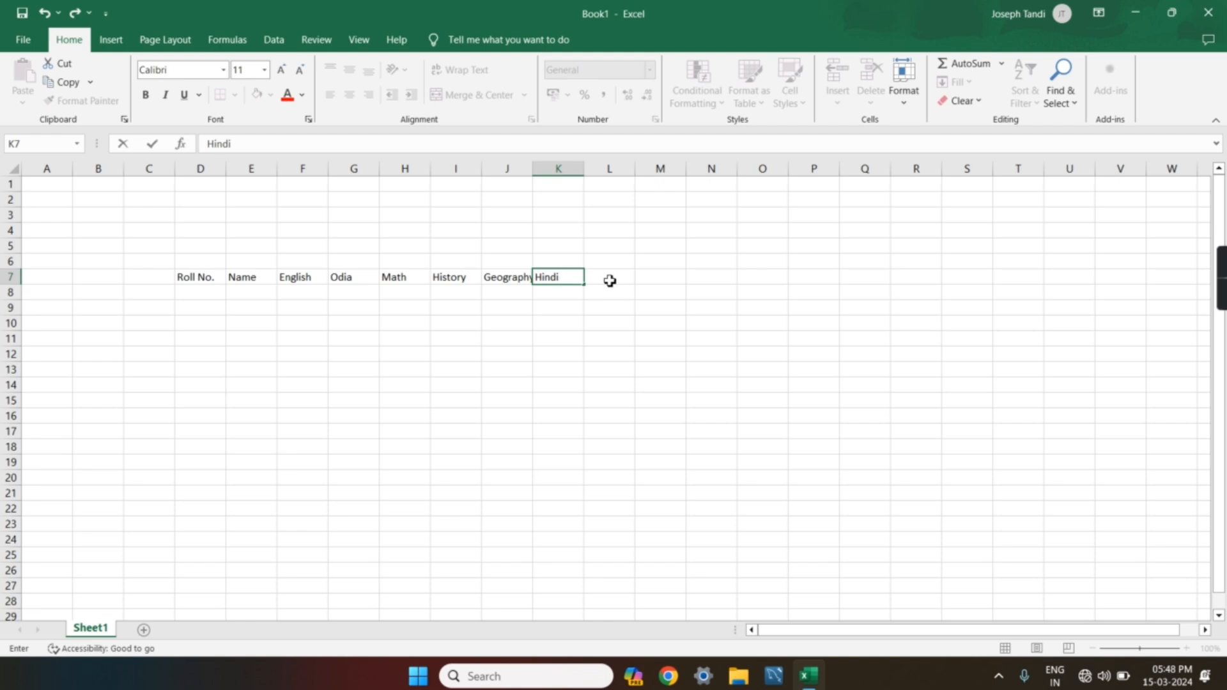
- Complete the header row with Full Mark in cell L7 and % in cell M7
left_click(610, 282)
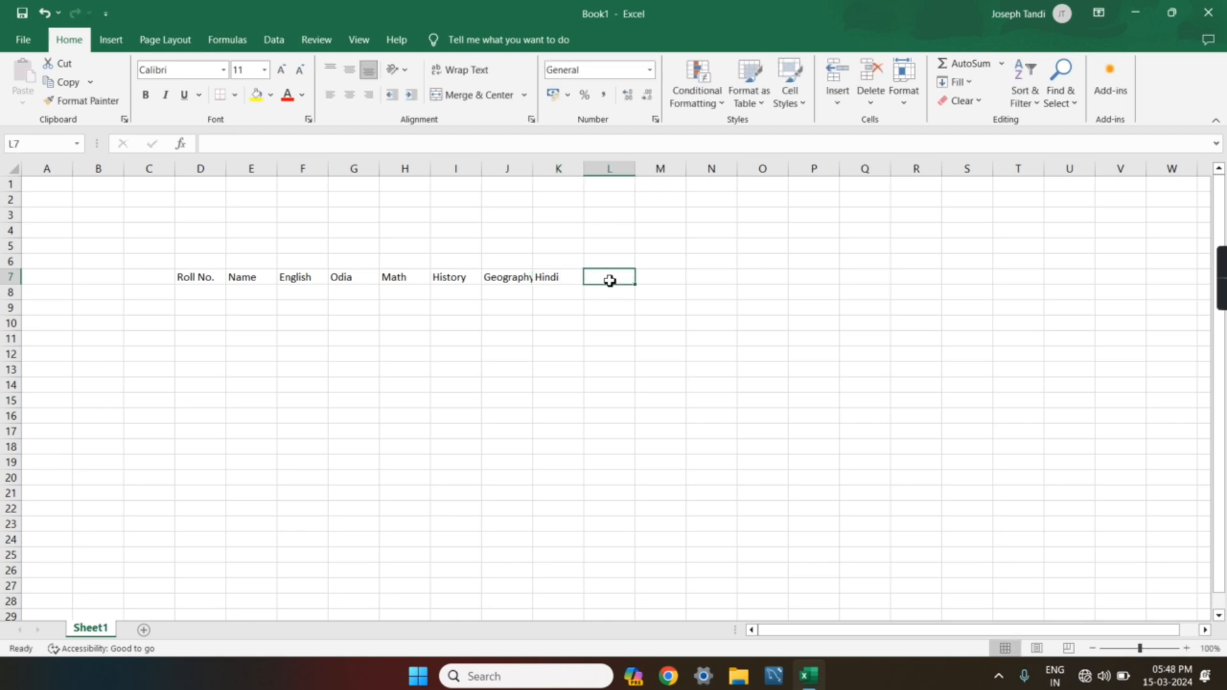
type("F")
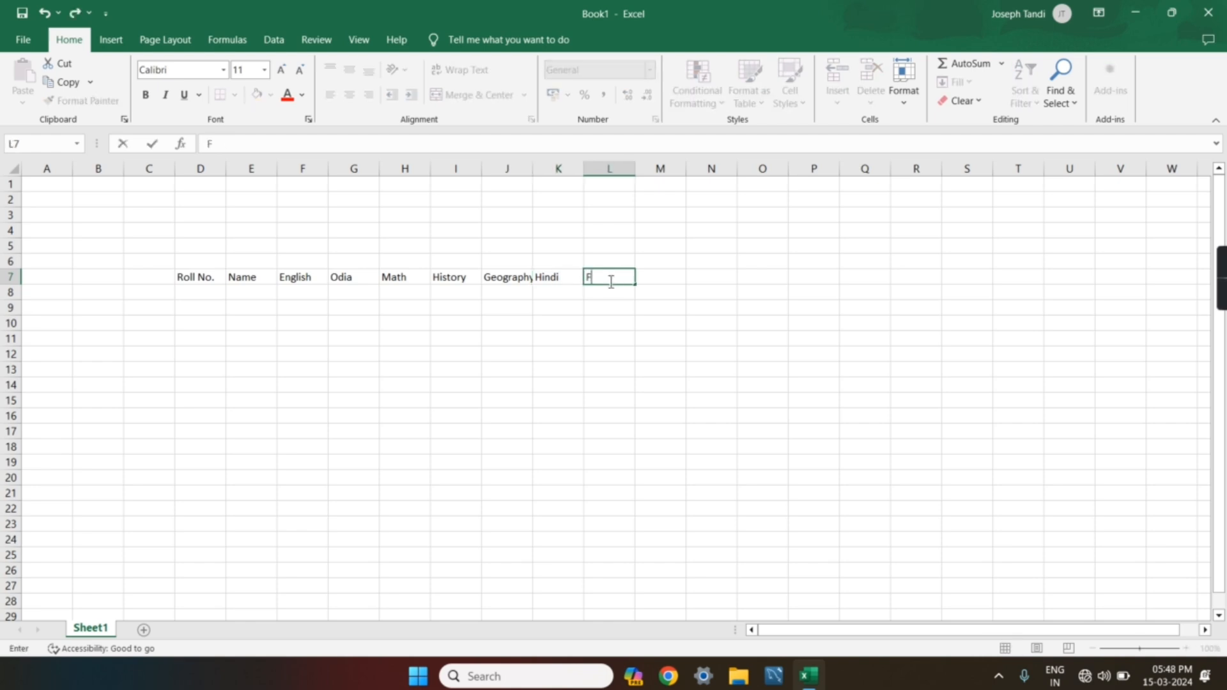
type("ull Mark")
left_click(664, 281)
double_click(665, 281)
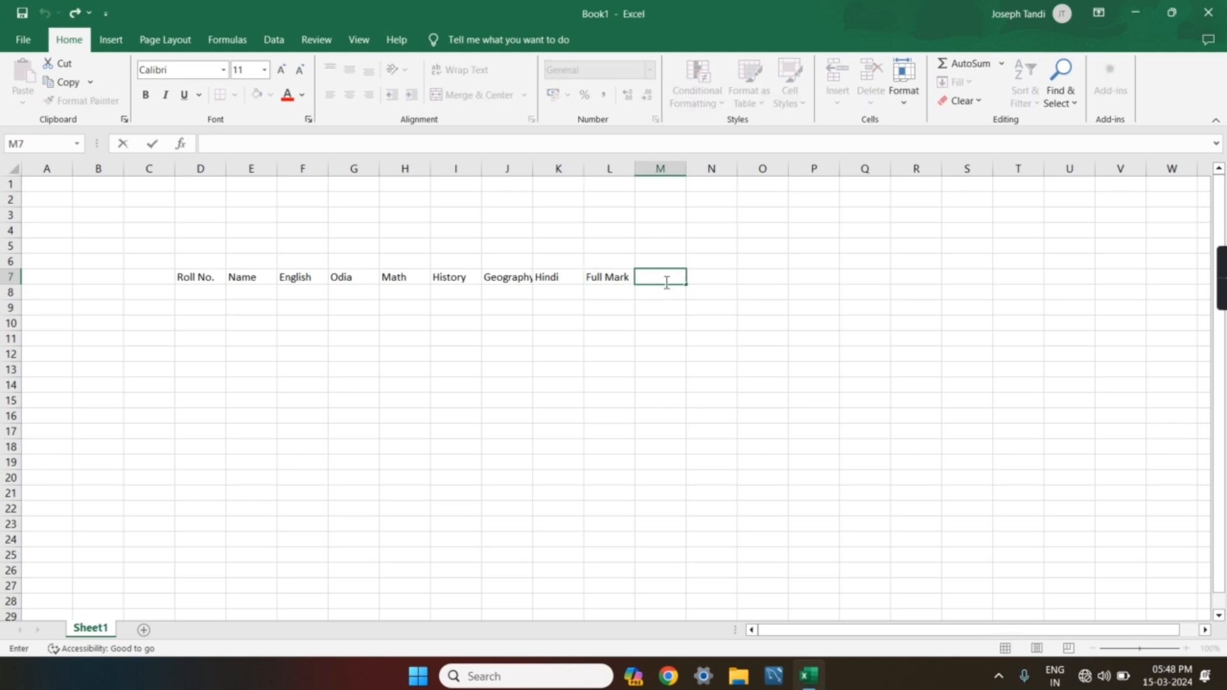
type("%")
left_click(615, 328)
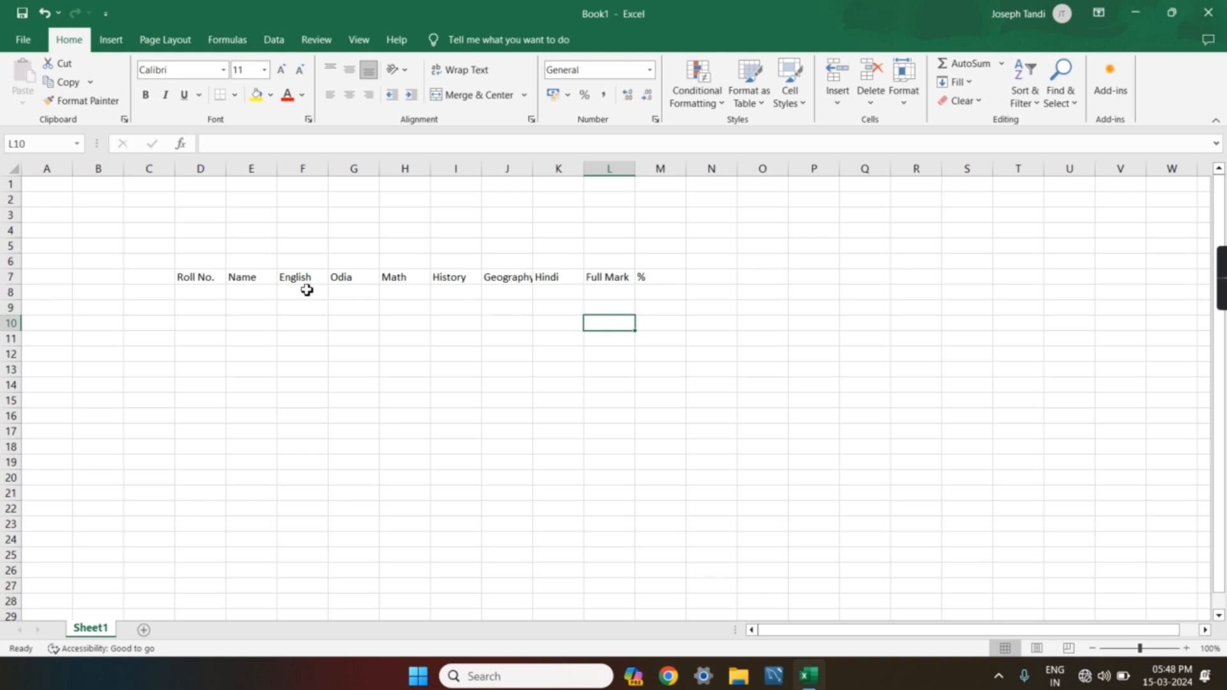
- Enter 1 and 2 under Roll No. in D8 and D9, and fill the series down to 10 in D17
left_click(203, 292)
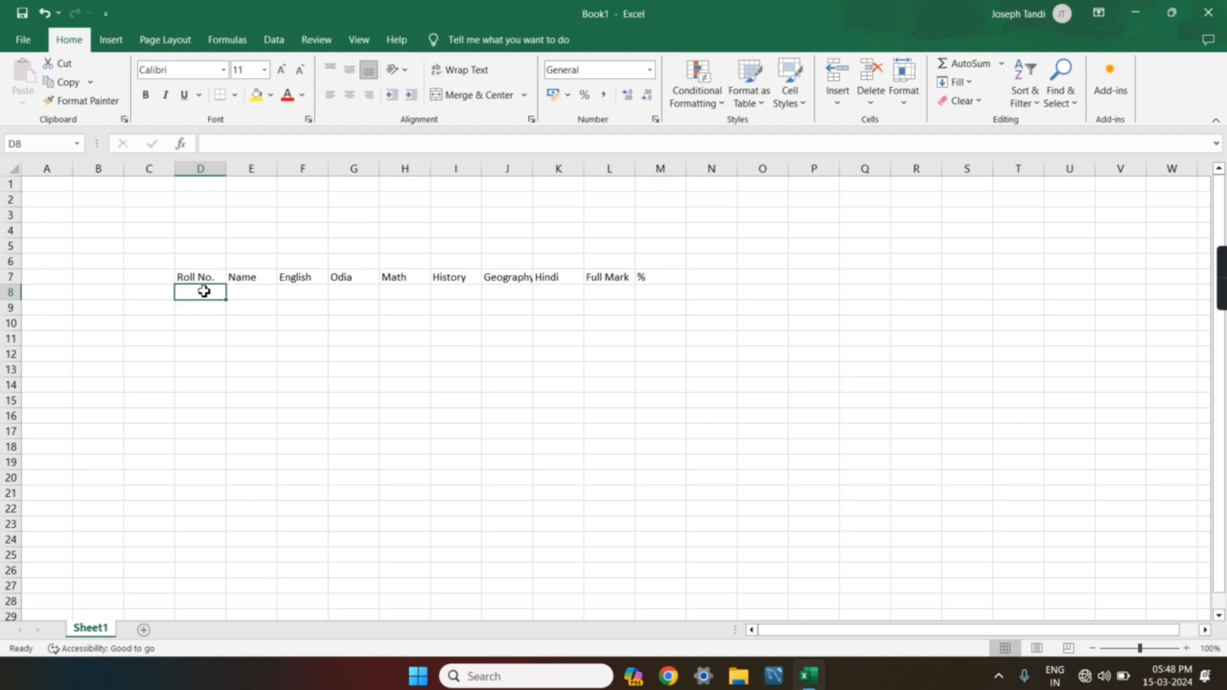
type("1")
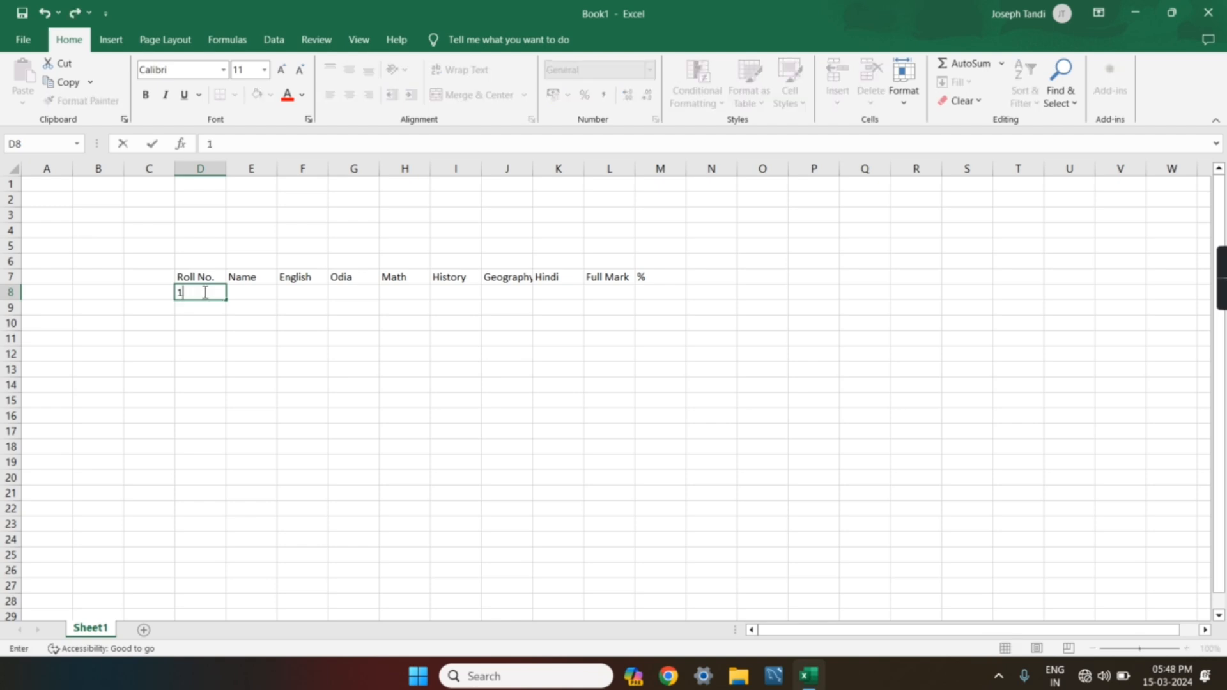
key("Return")
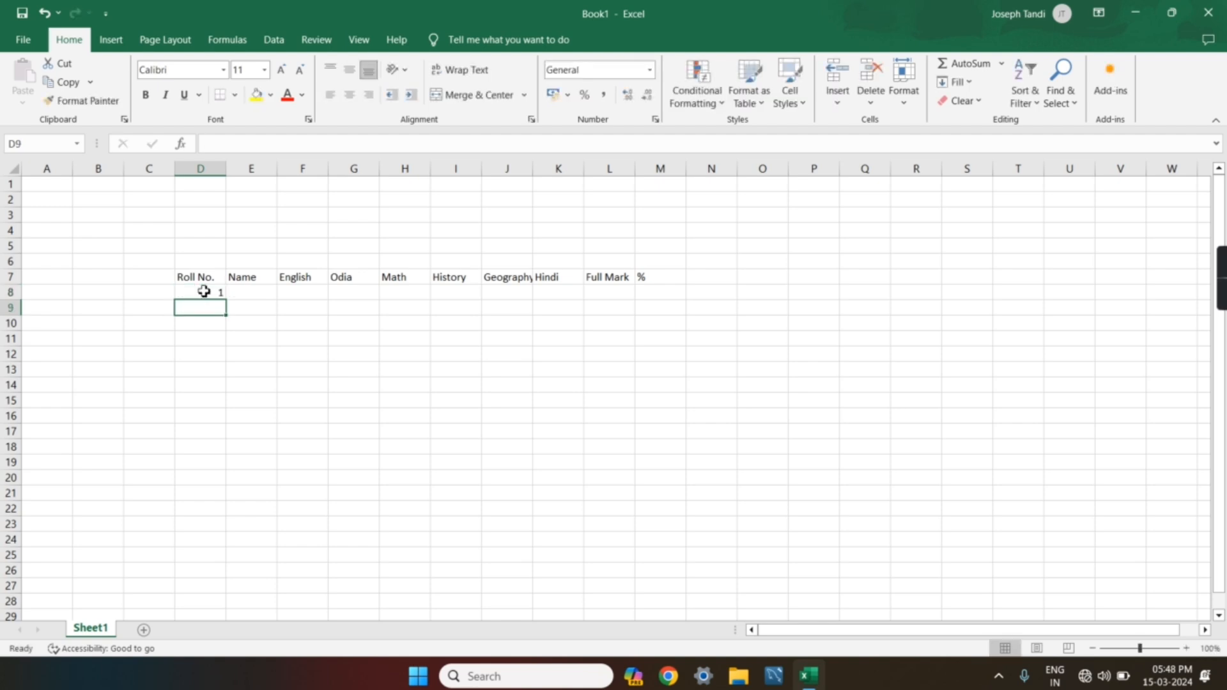
type("2")
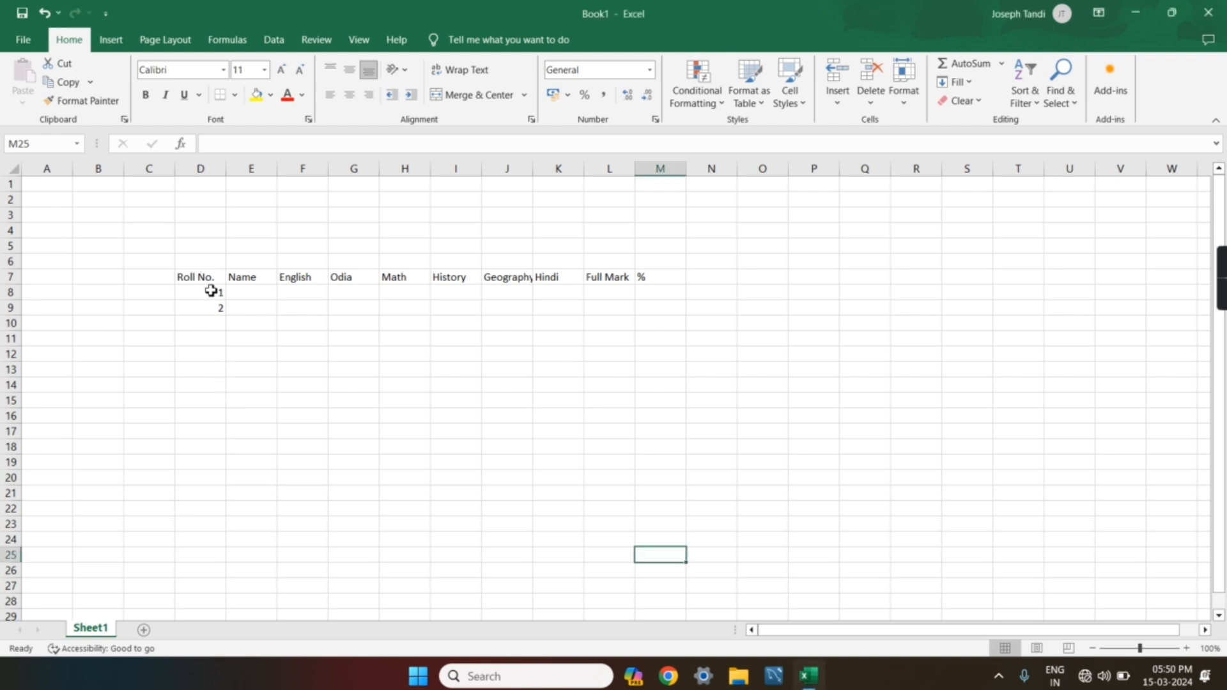
left_click_drag(212, 296, 215, 309)
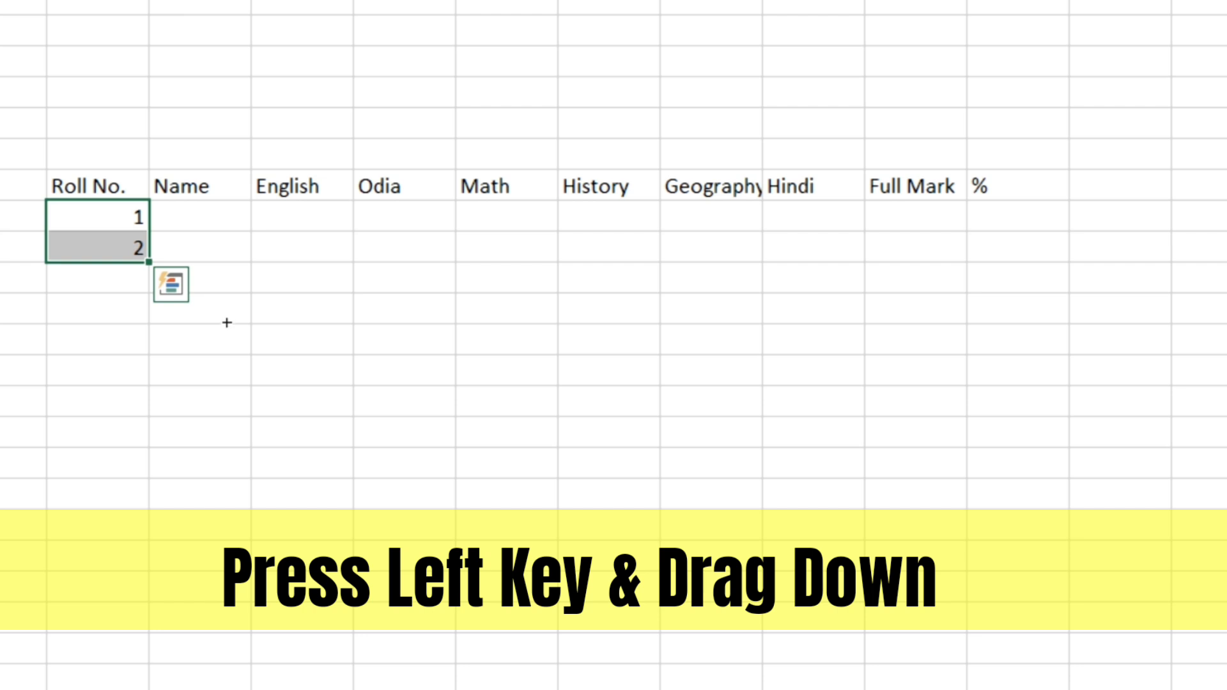
left_click_drag(224, 320, 222, 434)
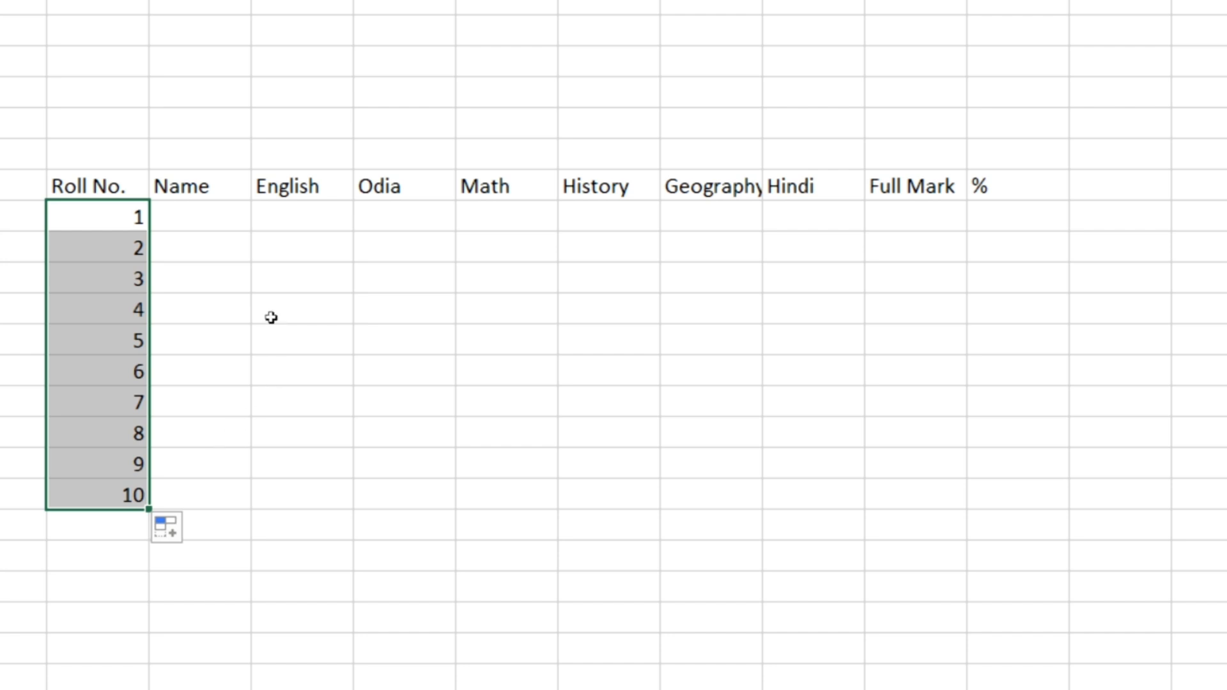
- Enter the students' first names in the Name column, E8 through E17, one for each roll number
key("Right")
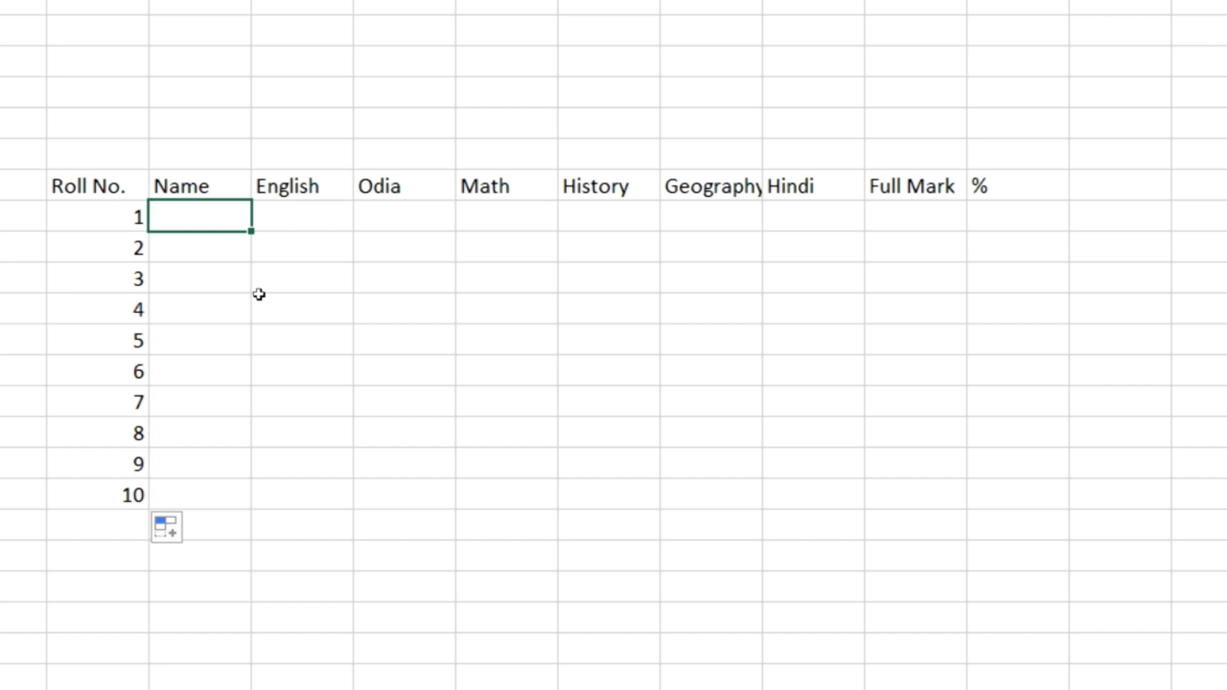
type("R")
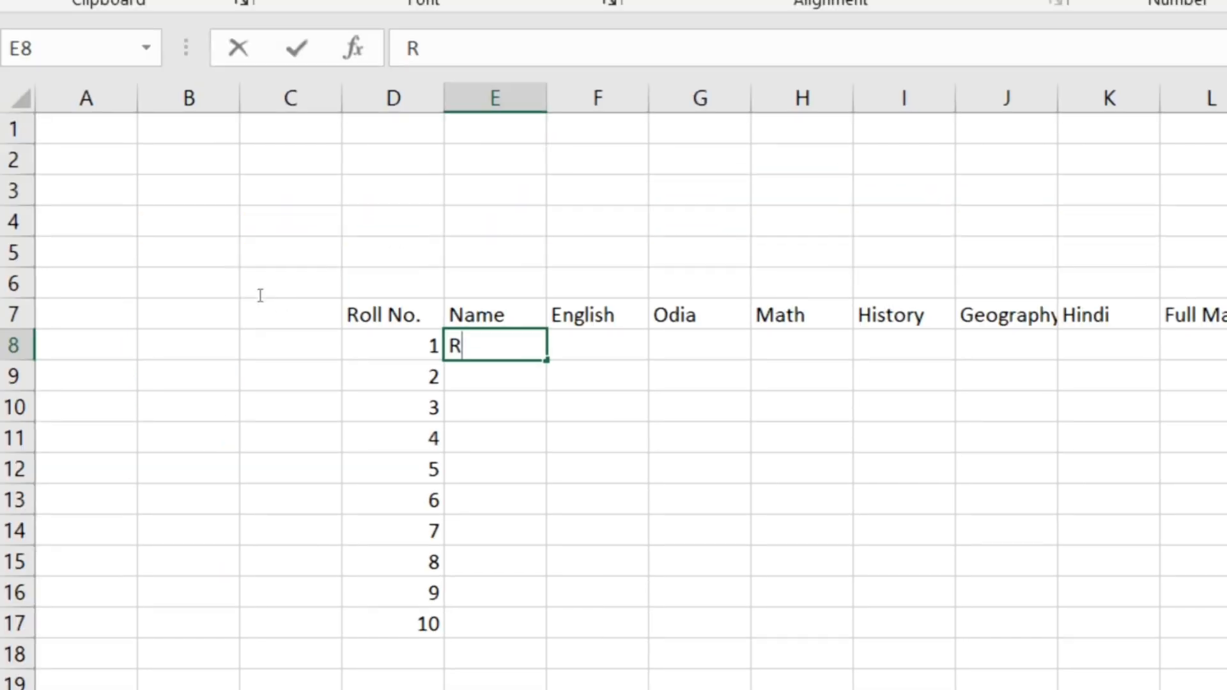
type("ohan")
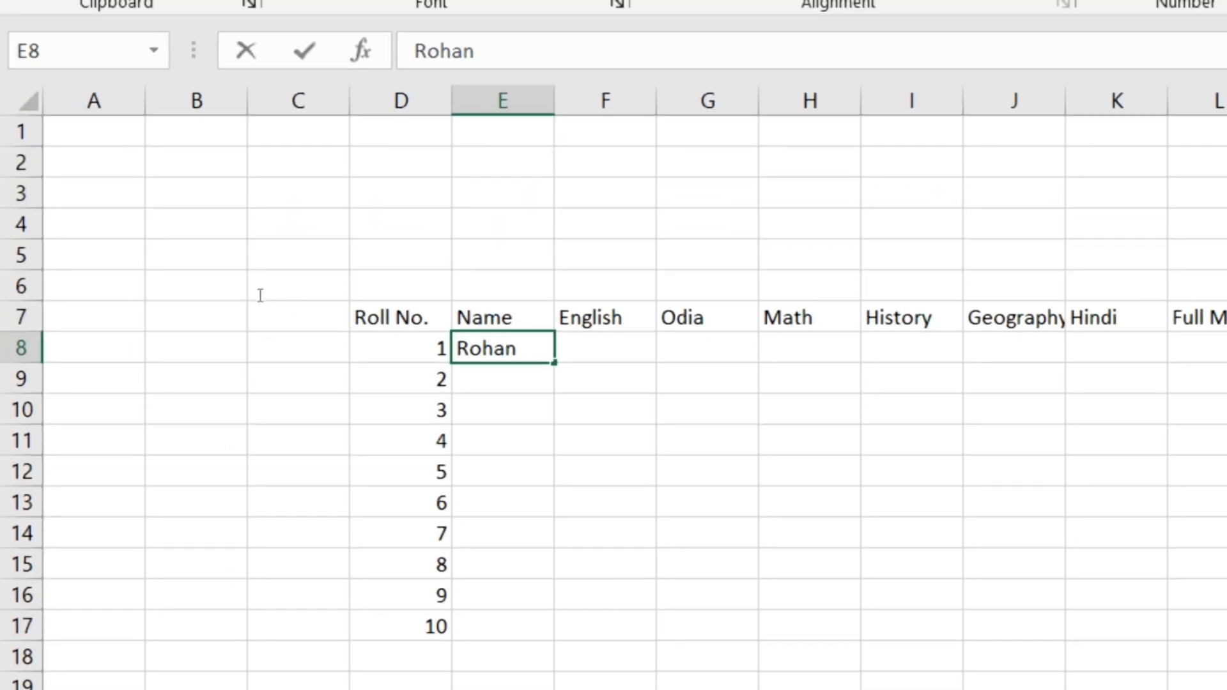
key("Return")
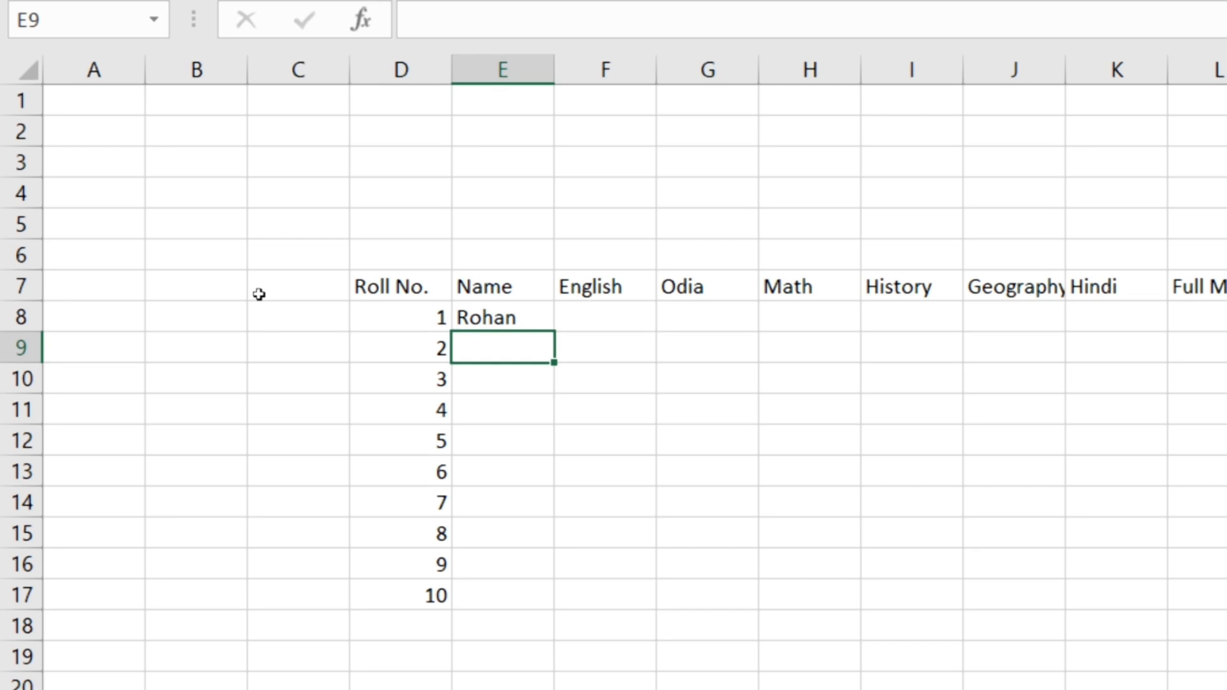
type("D")
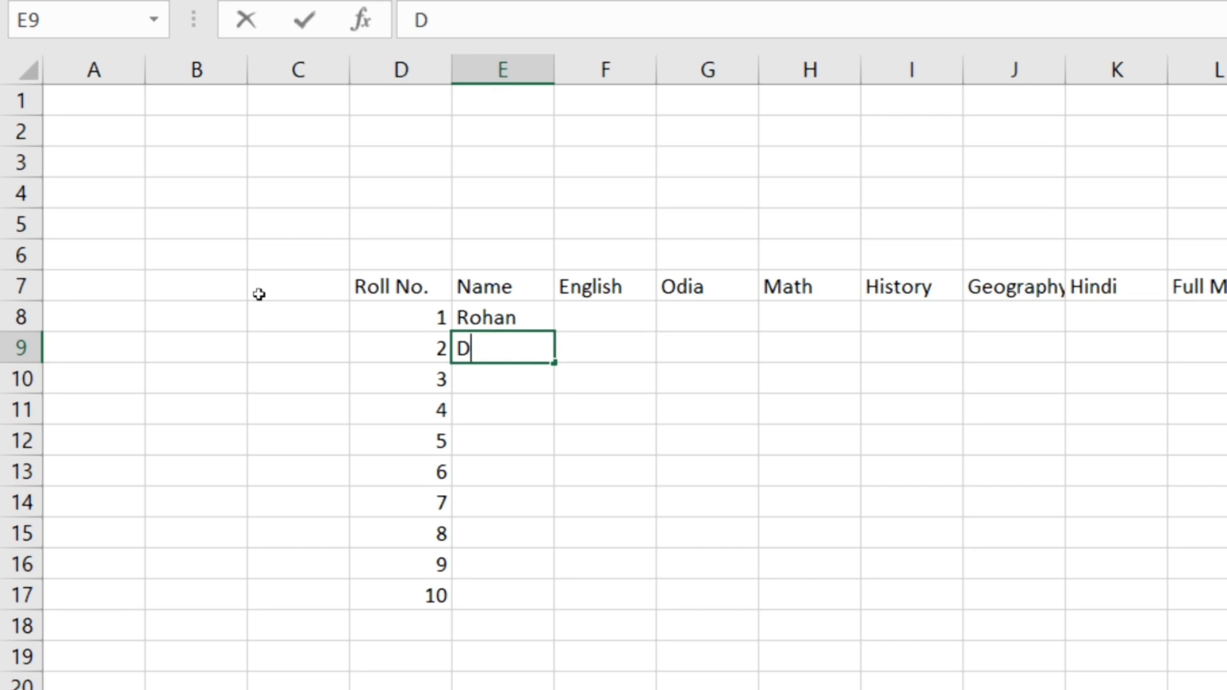
type("eepak")
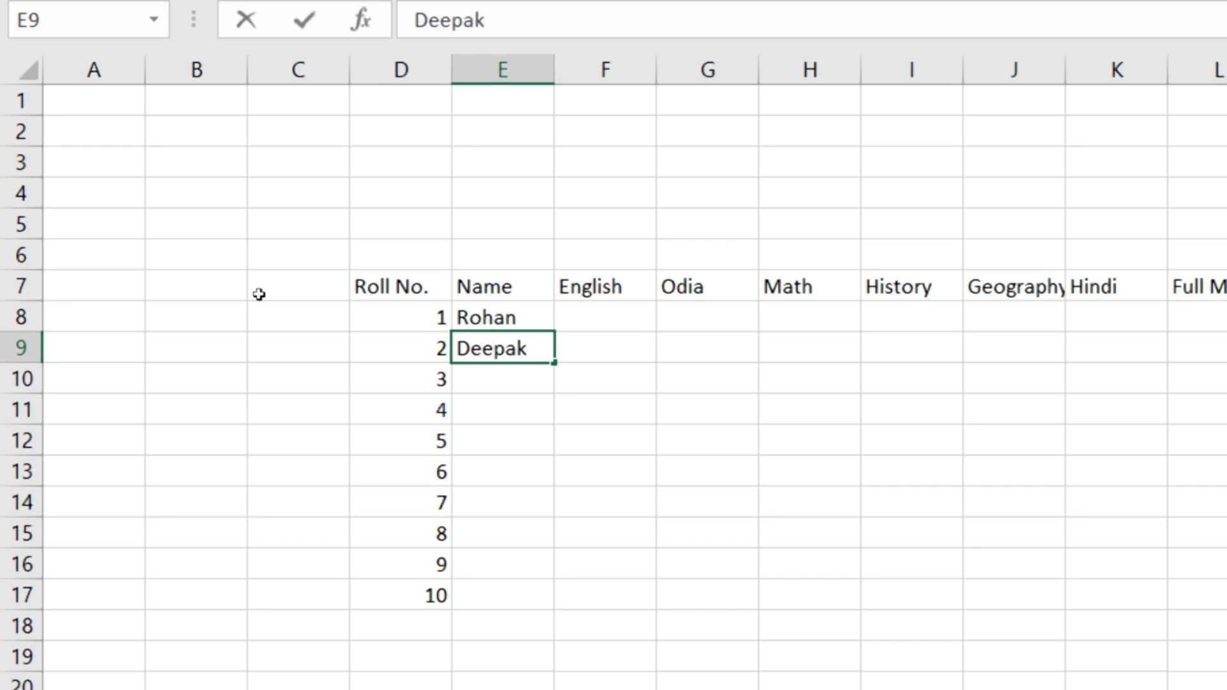
key("Return")
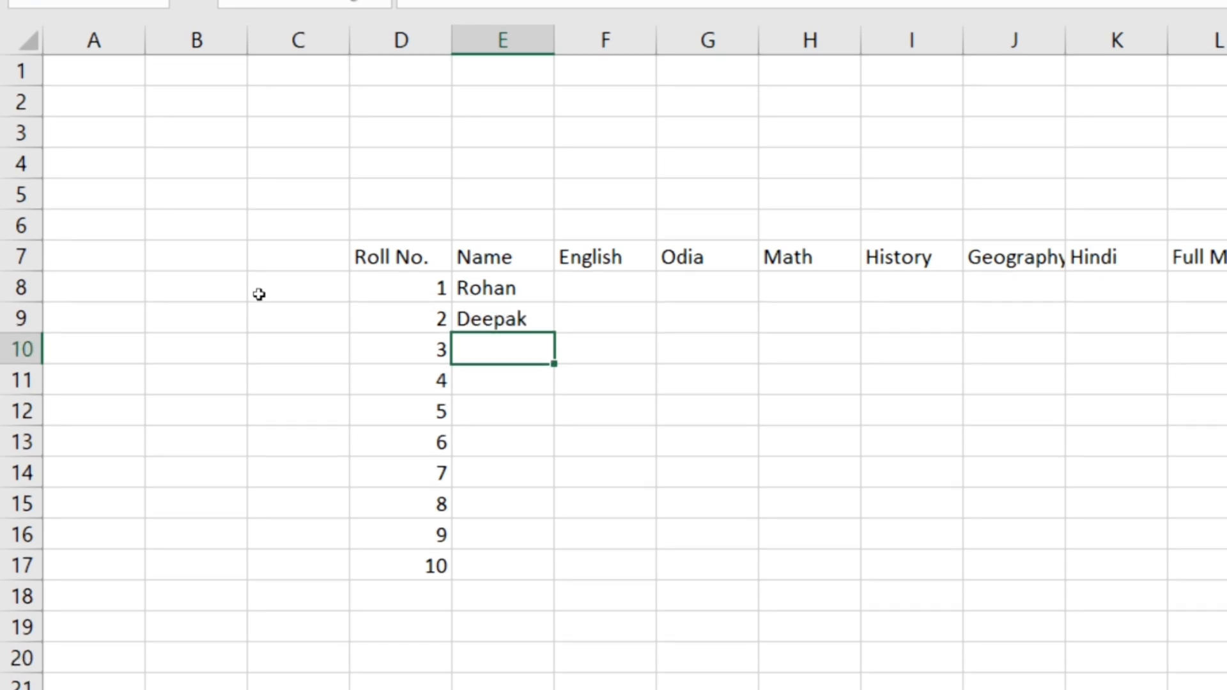
type("Ram")
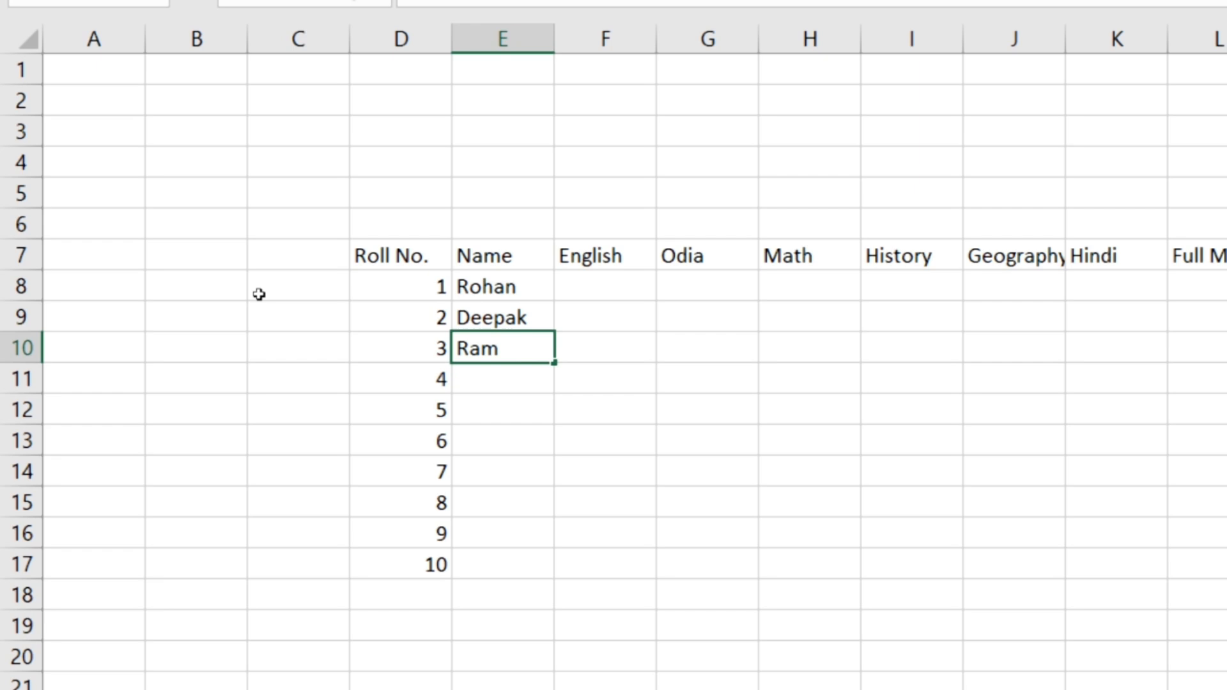
key("Return")
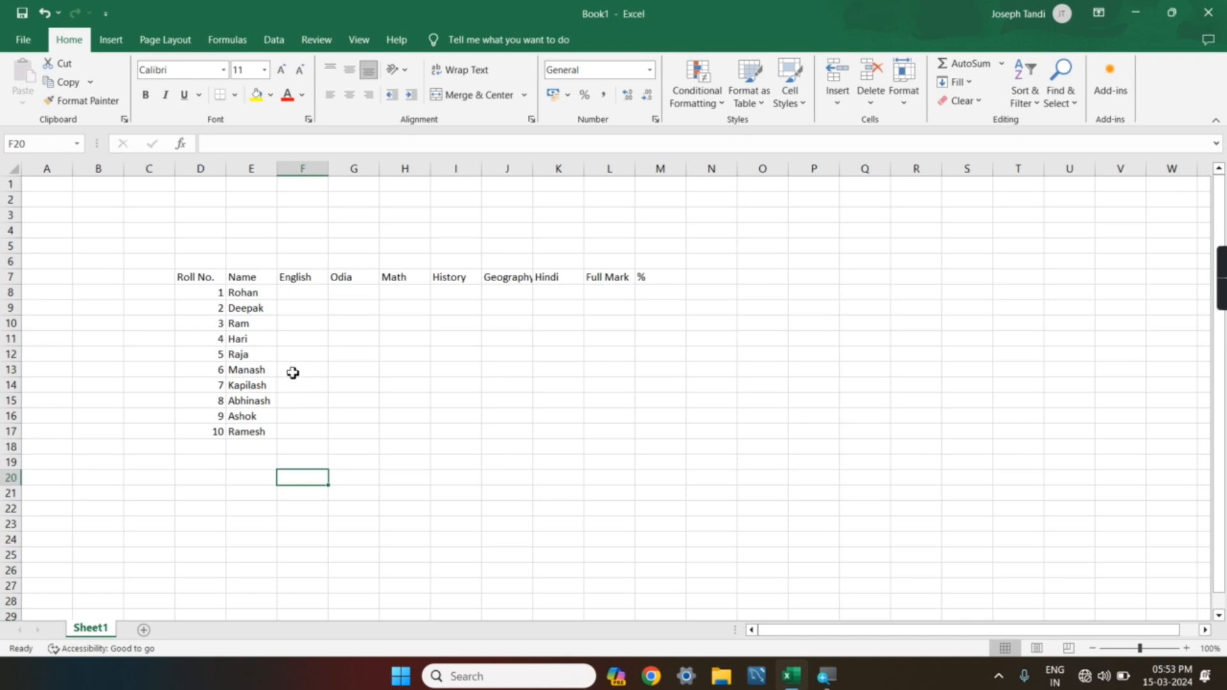
- Enter =RANDBETWEEN(33,96) in F8 and fill it through K17 to generate random marks for every student and subject
left_click(311, 295)
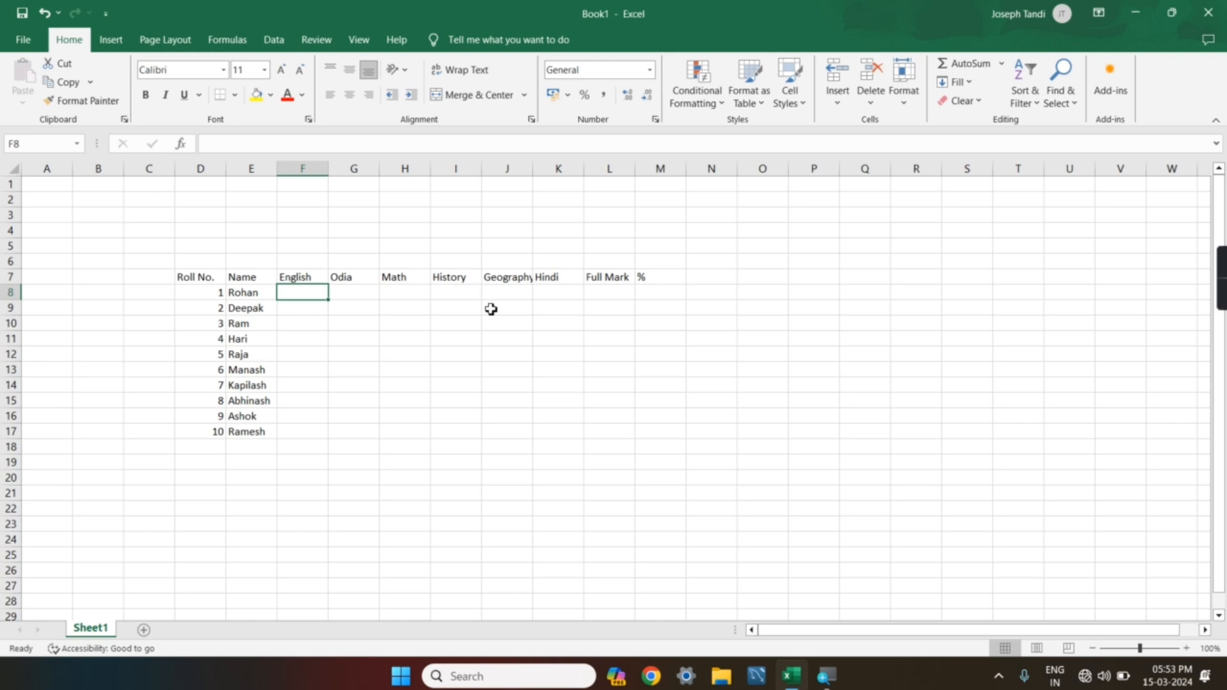
type("=")
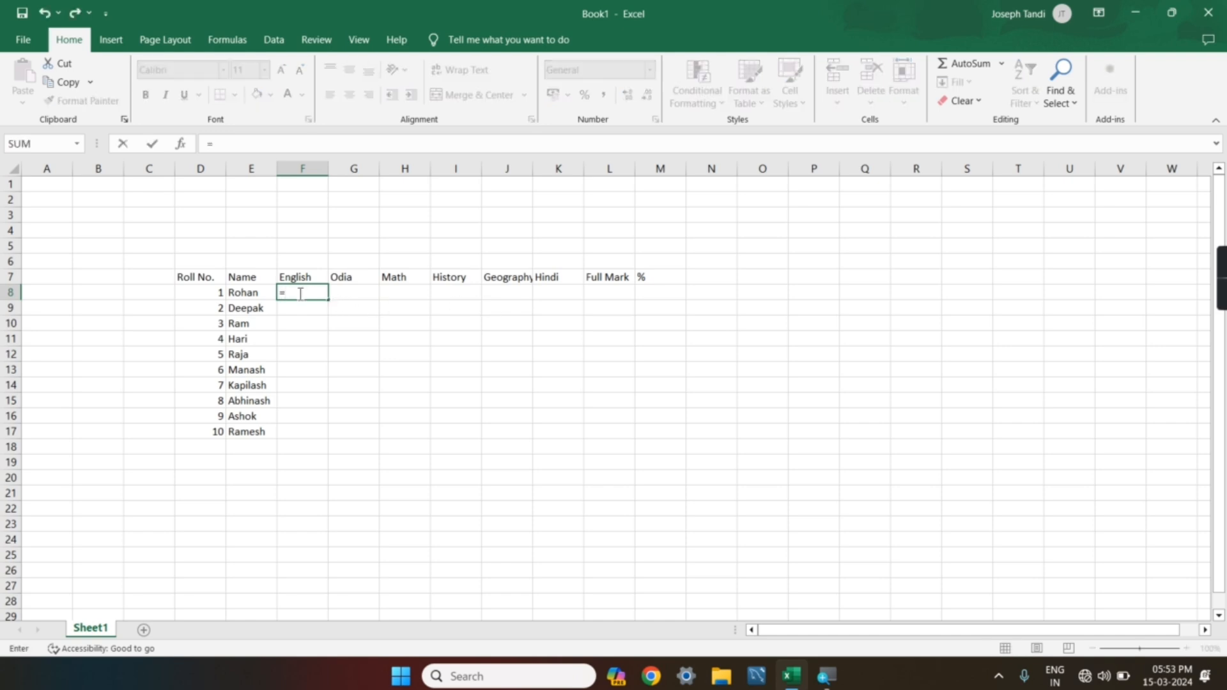
type("m")
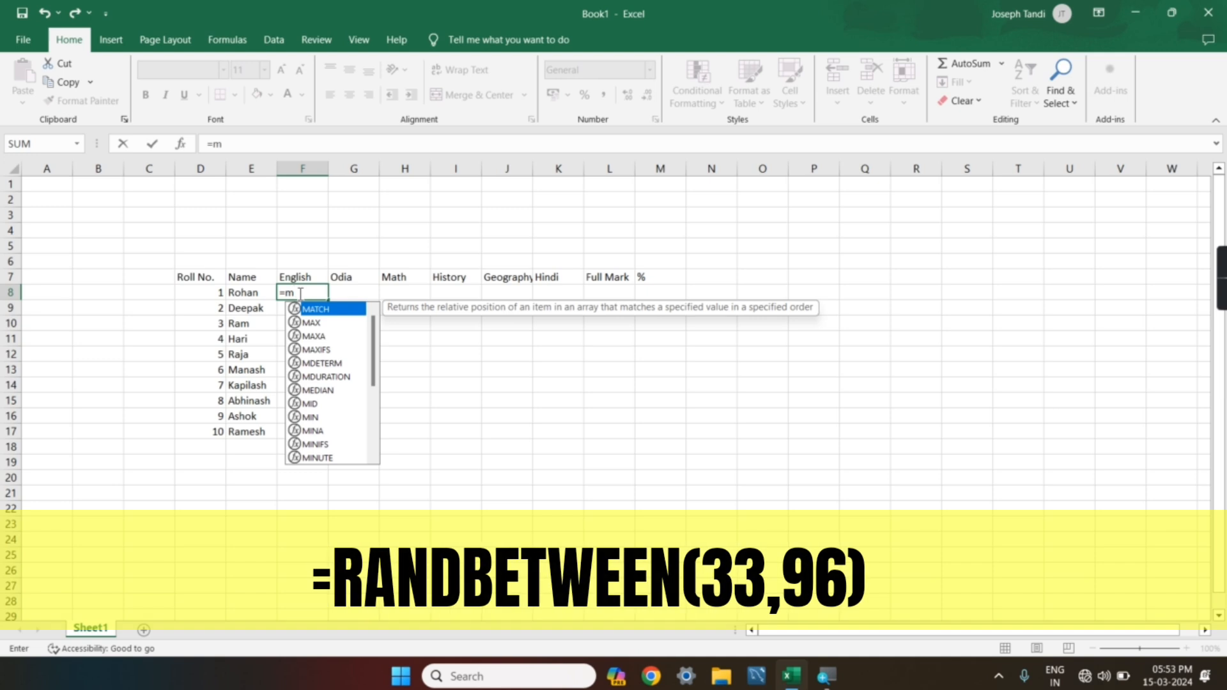
key("BackSpace")
type("randb")
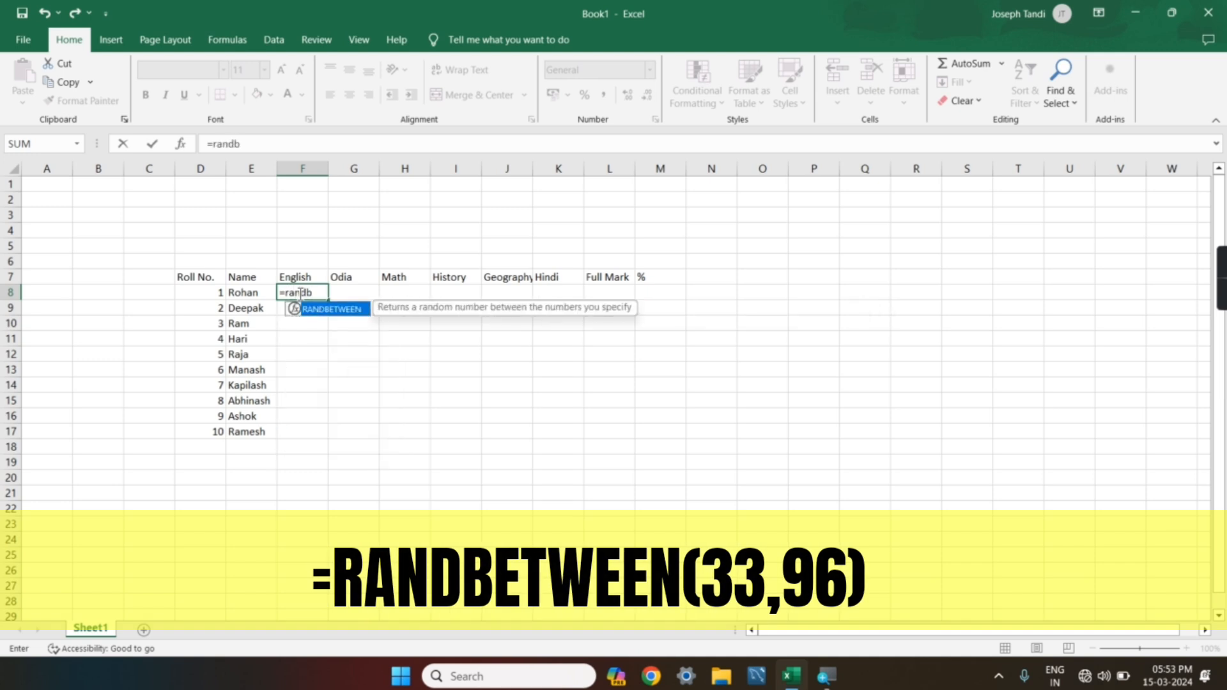
double_click(312, 309)
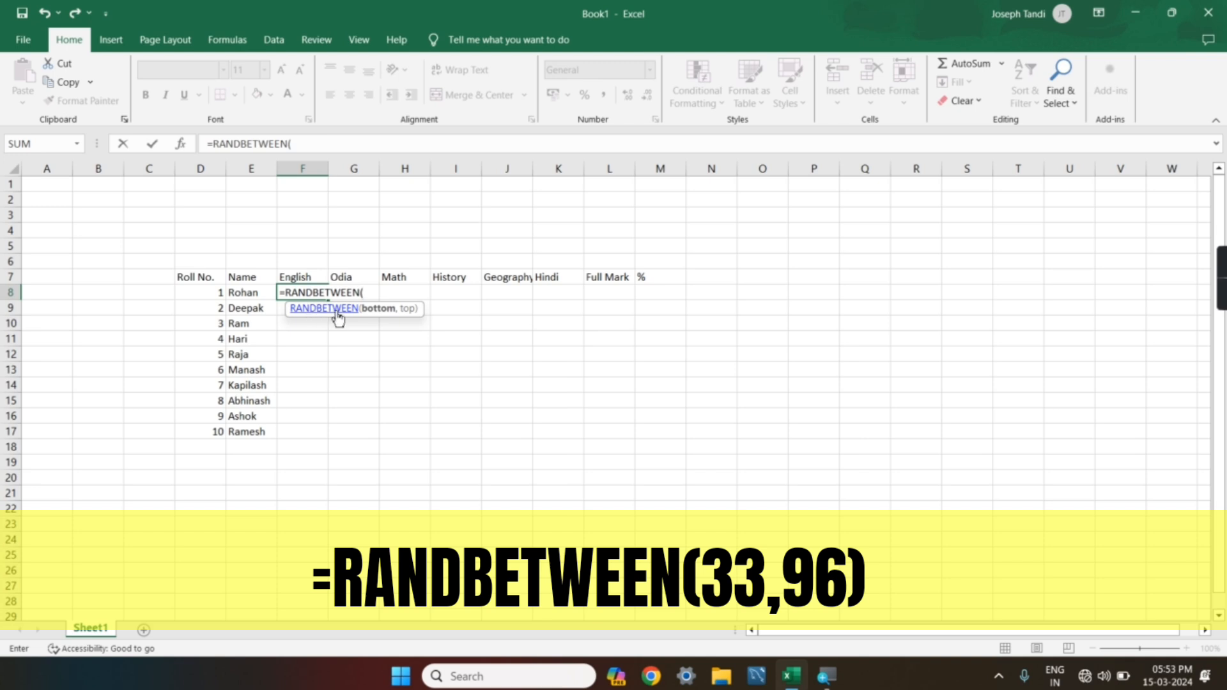
type("33,96)")
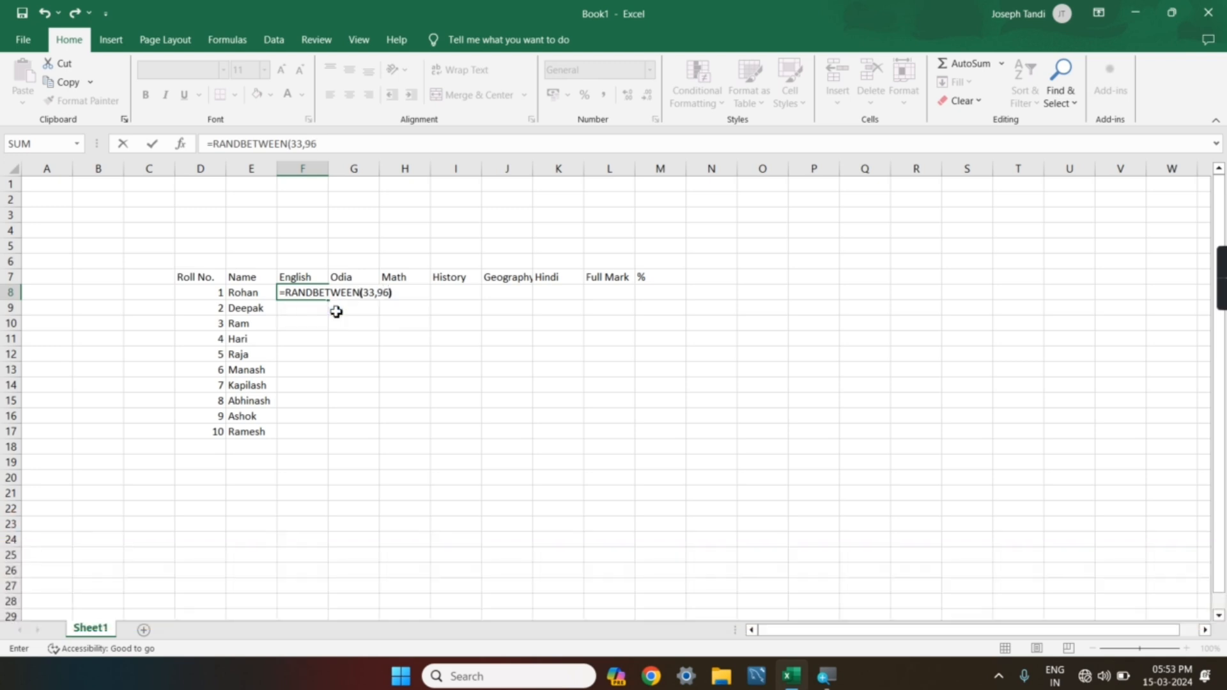
key("Return")
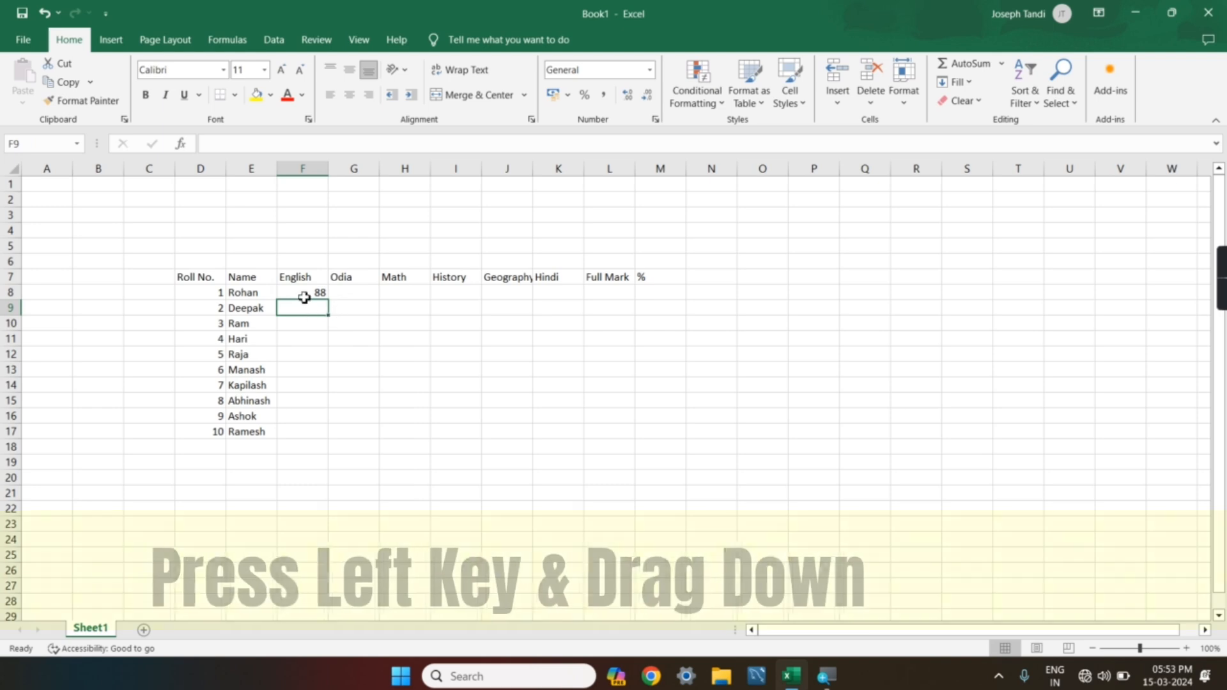
left_click(313, 293)
left_click_drag(331, 302, 576, 426)
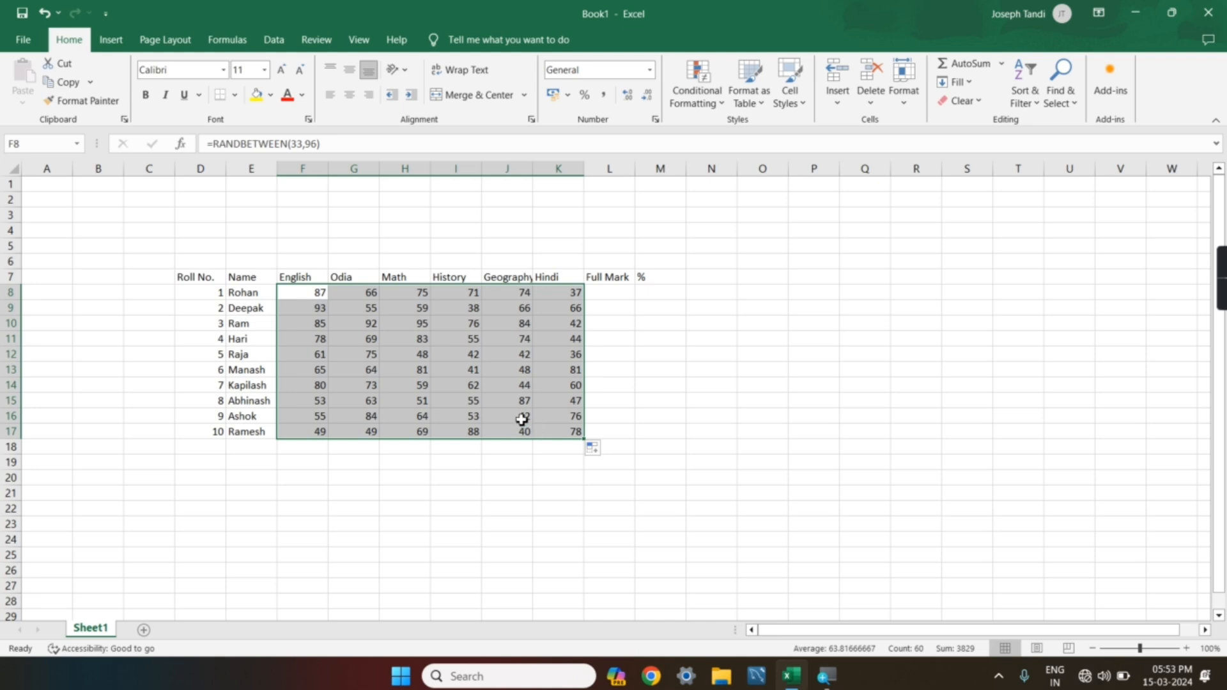
- Copy the marks in F8:K17 and paste them over themselves with Paste Special as Values
right_click(517, 419)
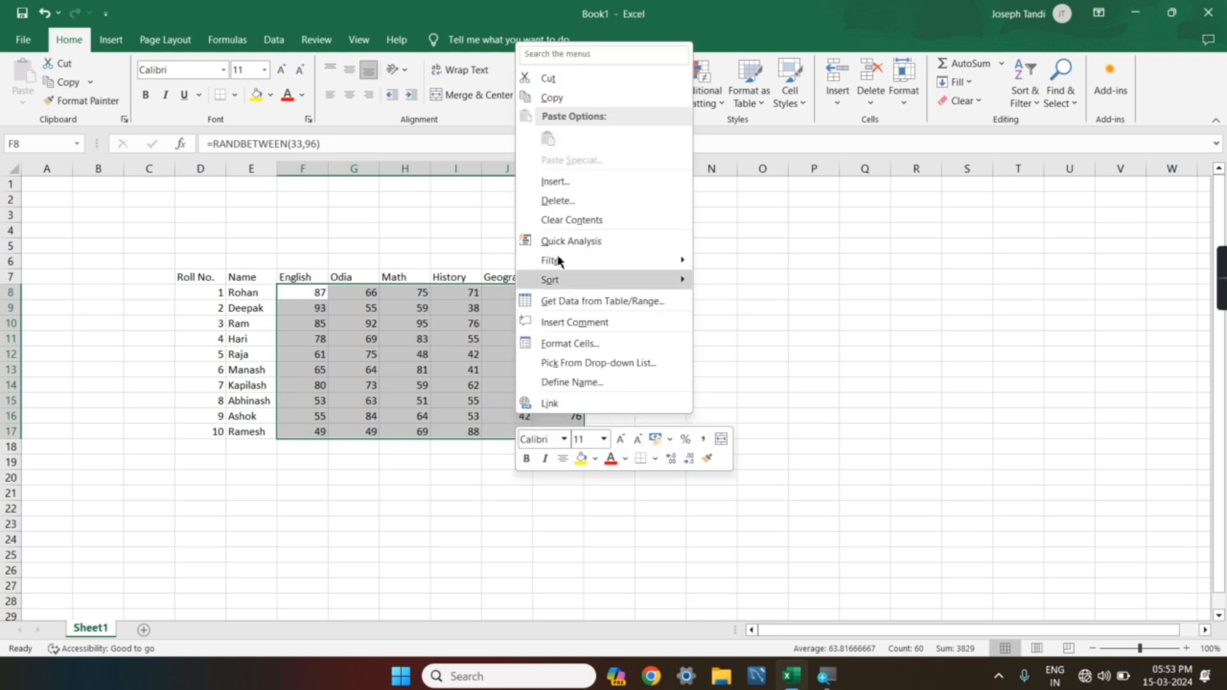
left_click(571, 98)
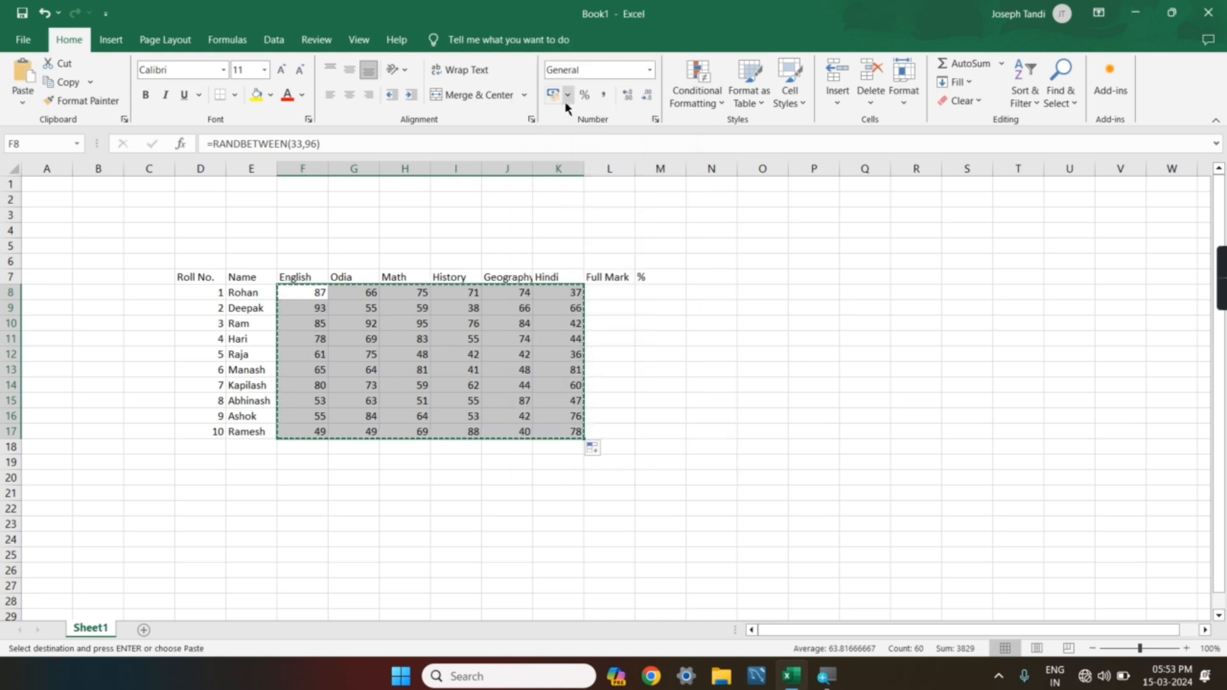
right_click(412, 294)
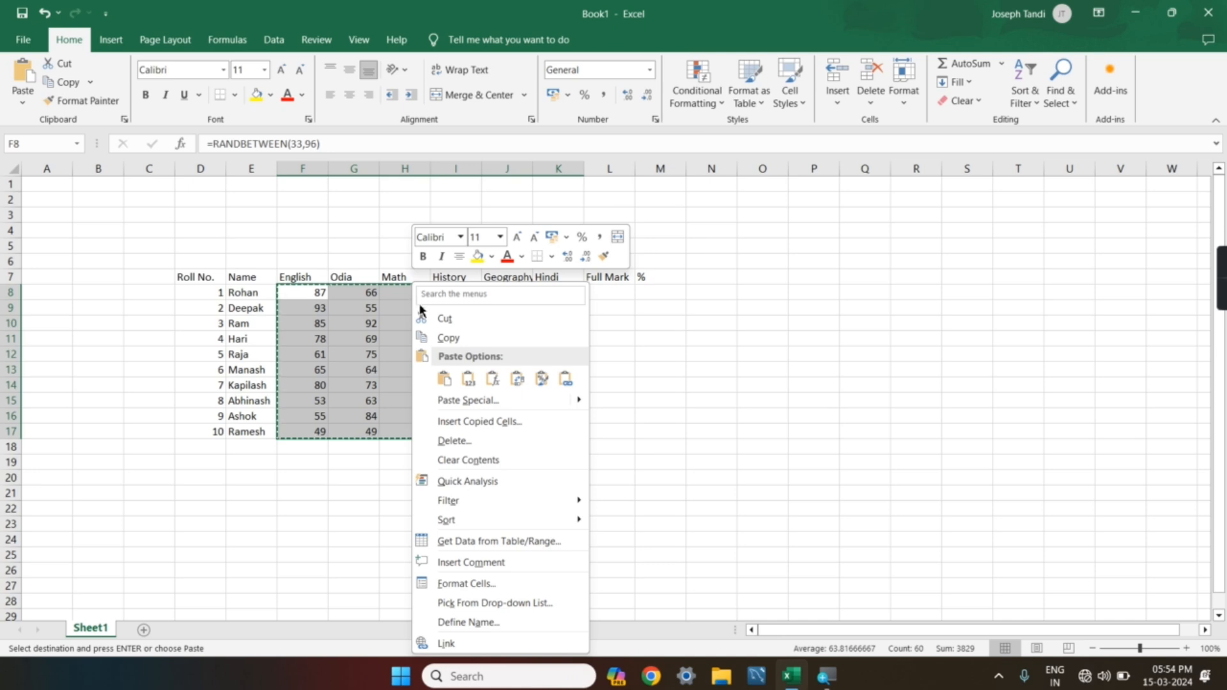
left_click(452, 405)
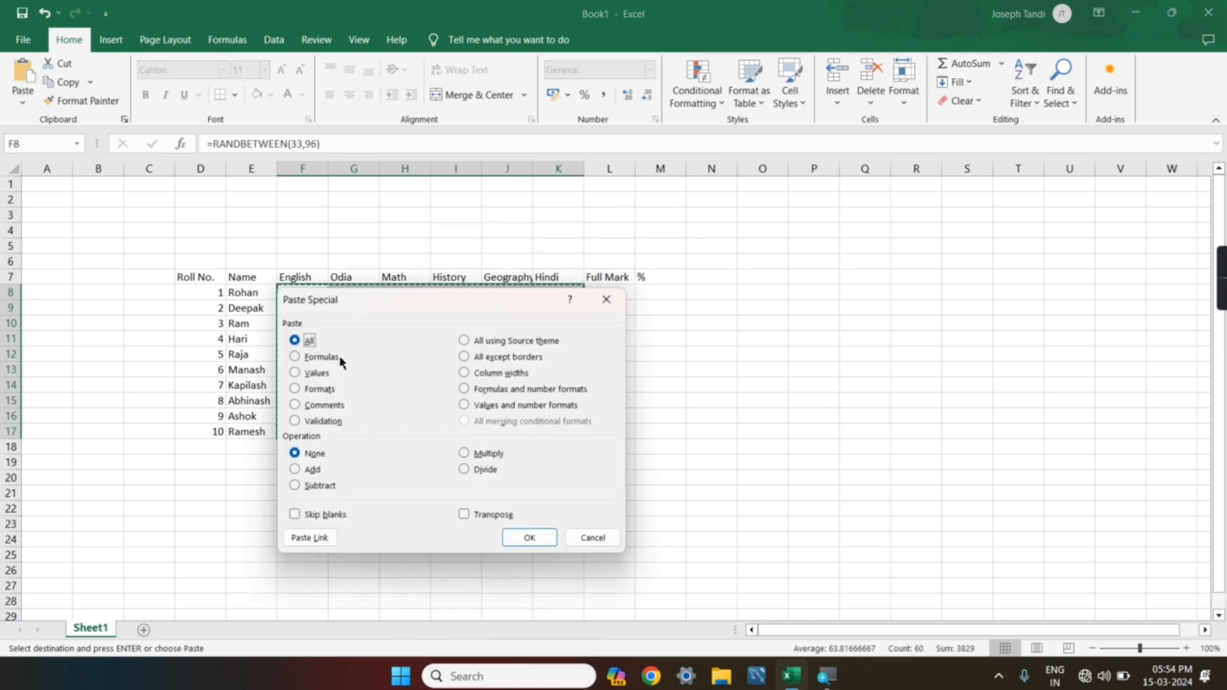
left_click(316, 373)
left_click(529, 538)
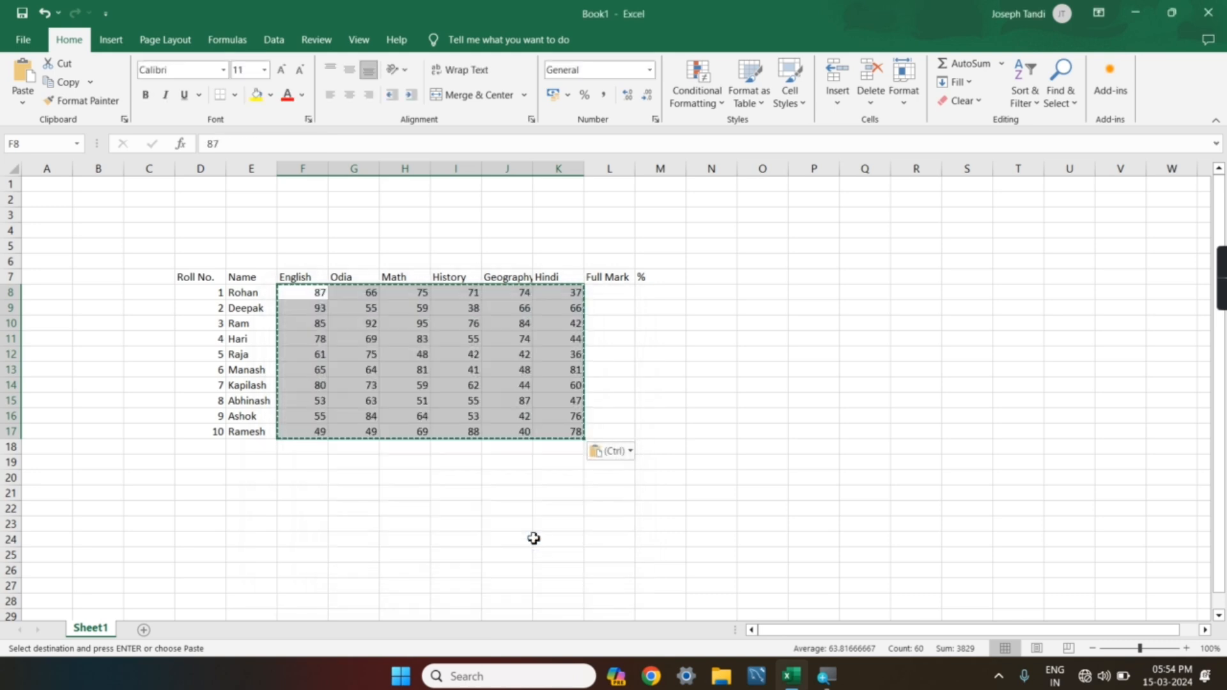
left_click(504, 522)
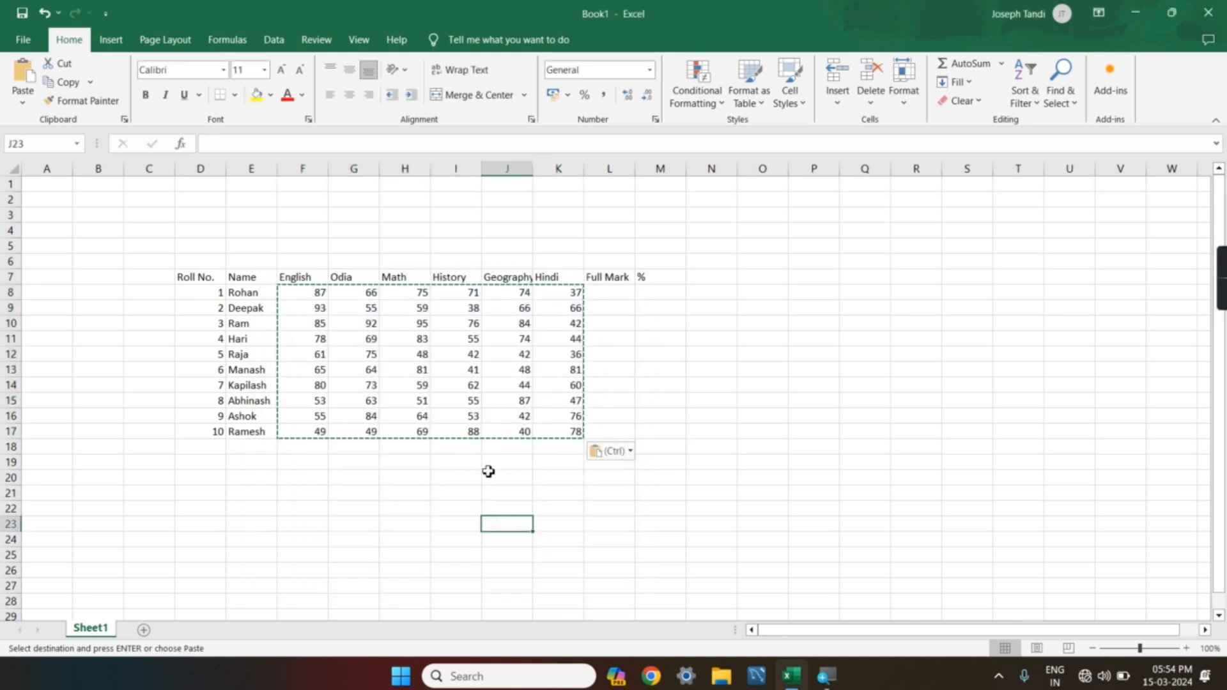
left_click(470, 368)
left_click(501, 329)
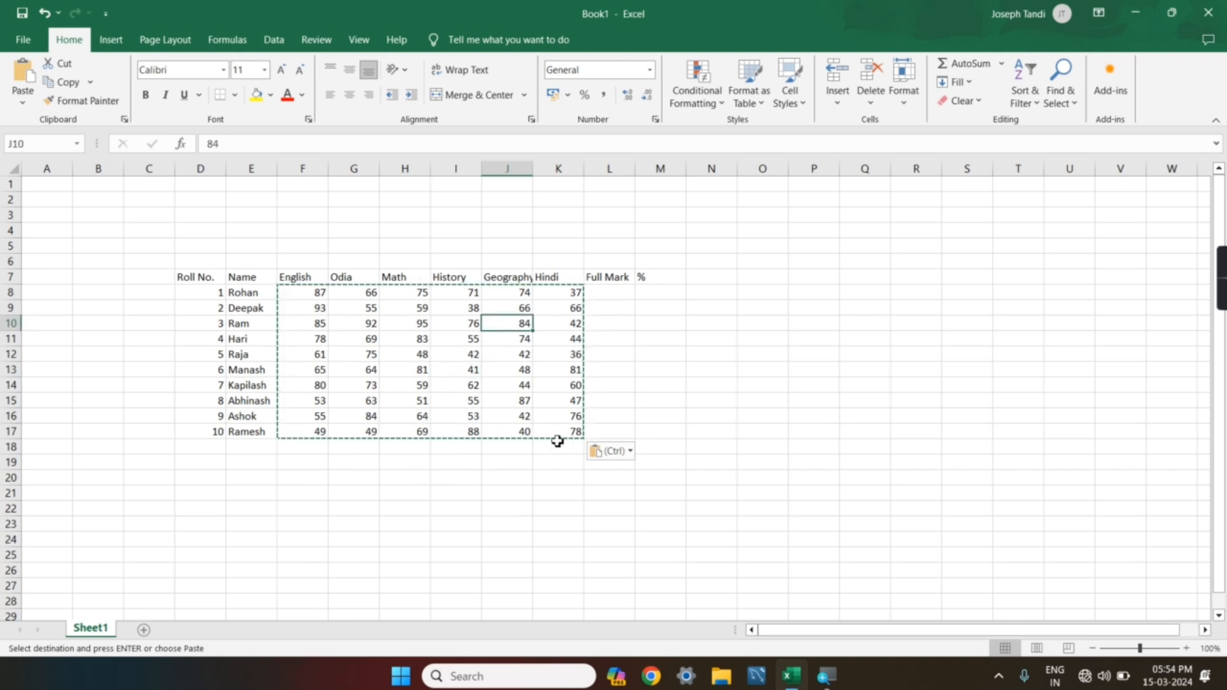
left_click(520, 454)
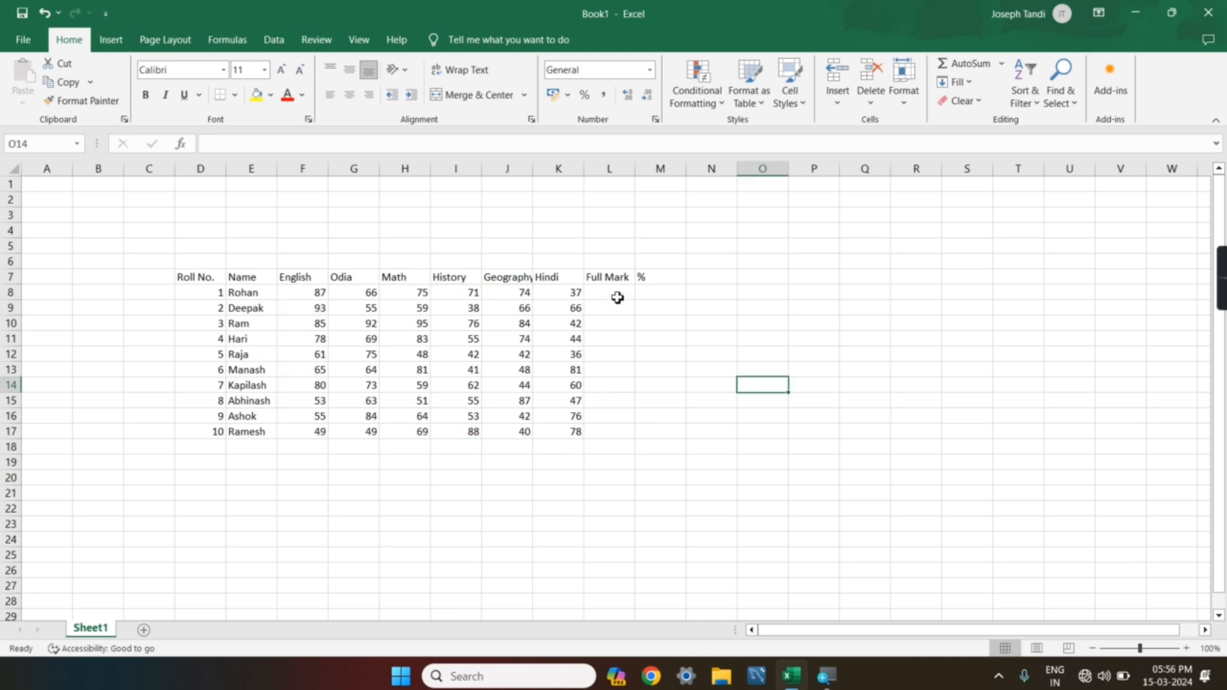
- Enter =SUM(F8:K8) in cell L8 to total the first student's subject marks under Full Mark
left_click(617, 295)
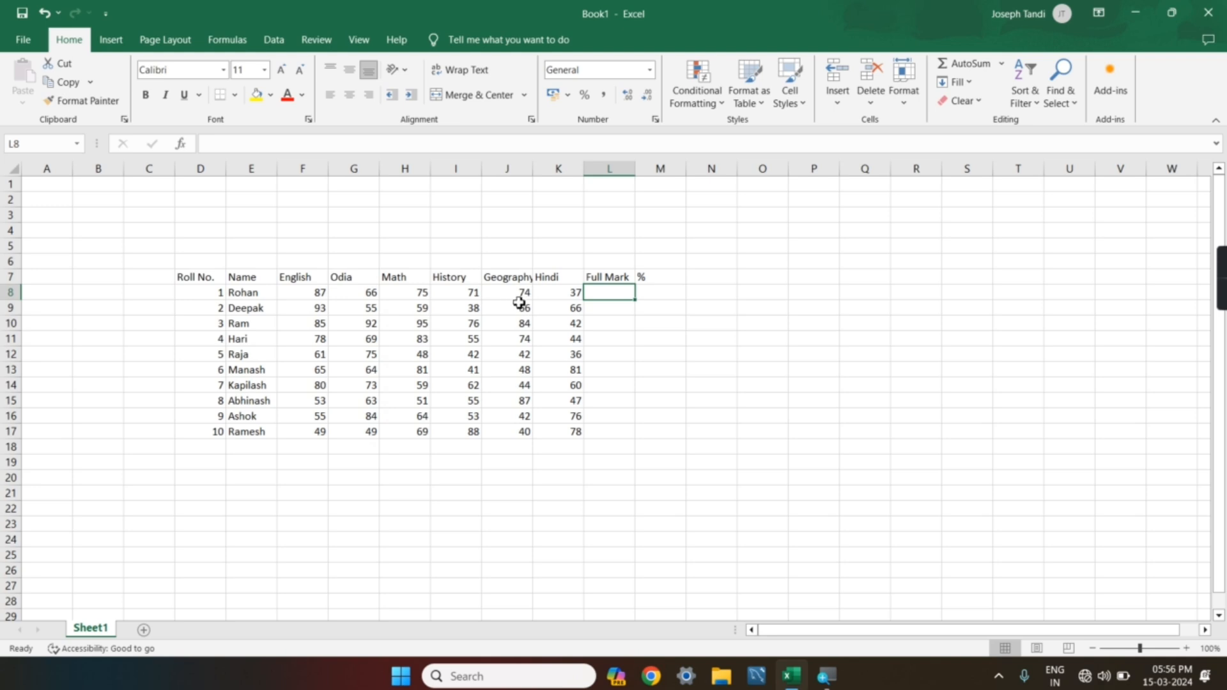
double_click(602, 294)
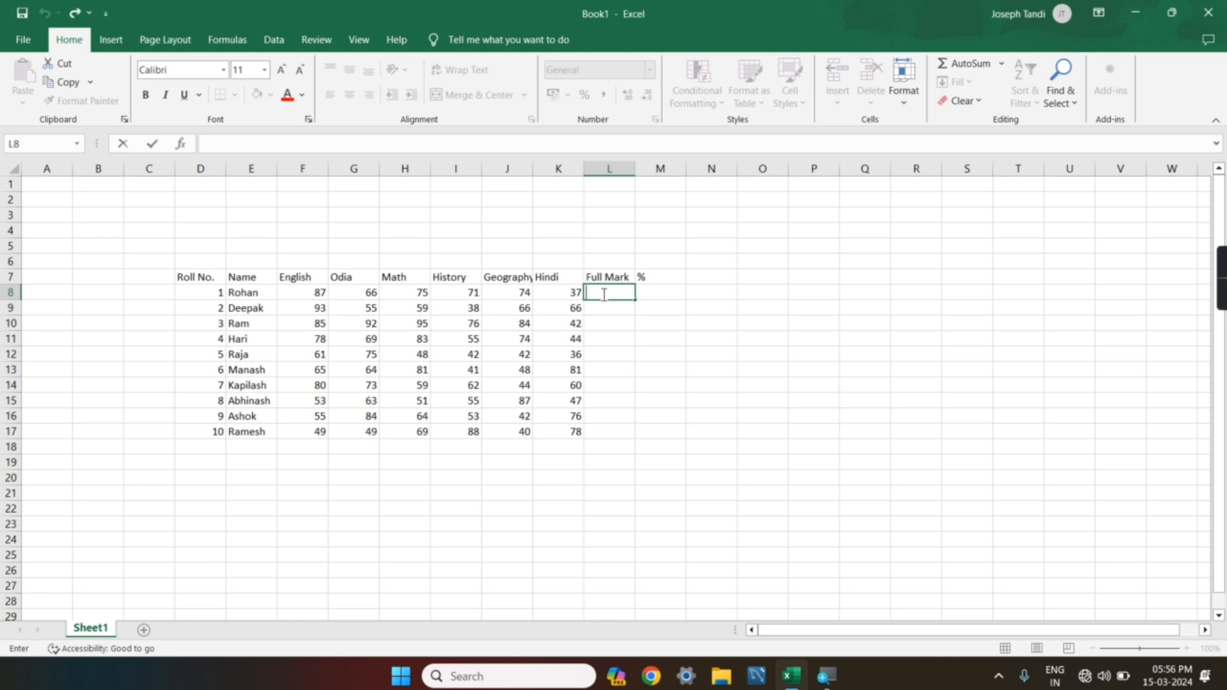
type("=")
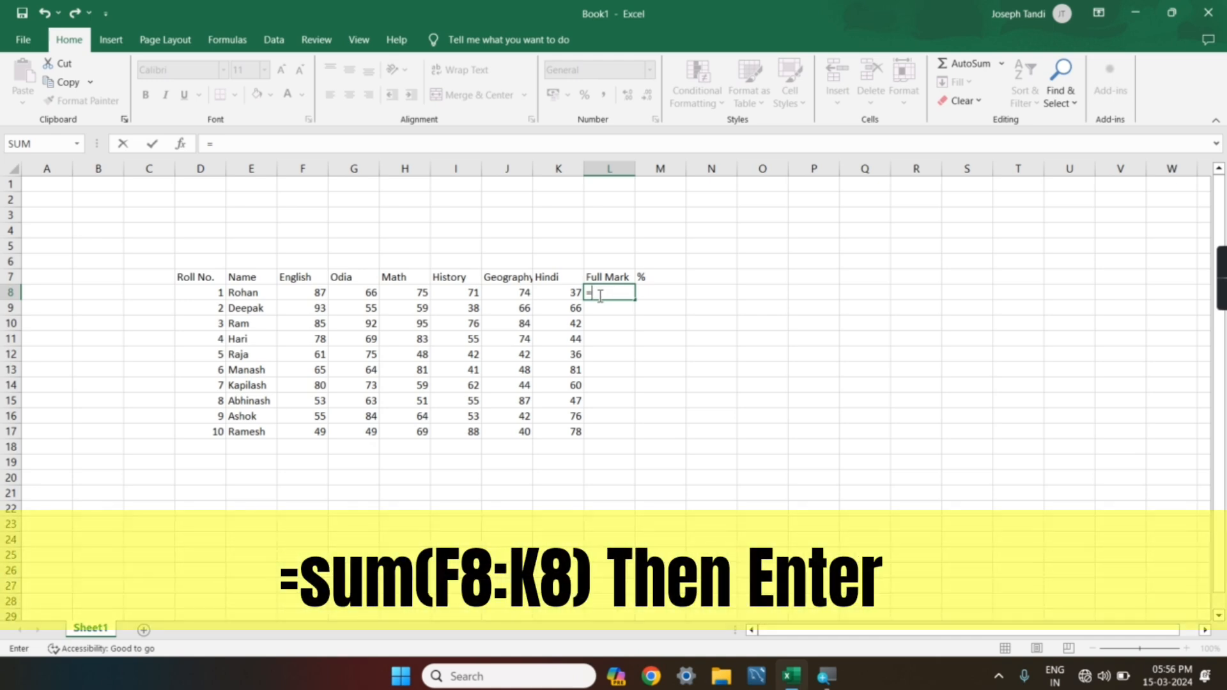
type("s")
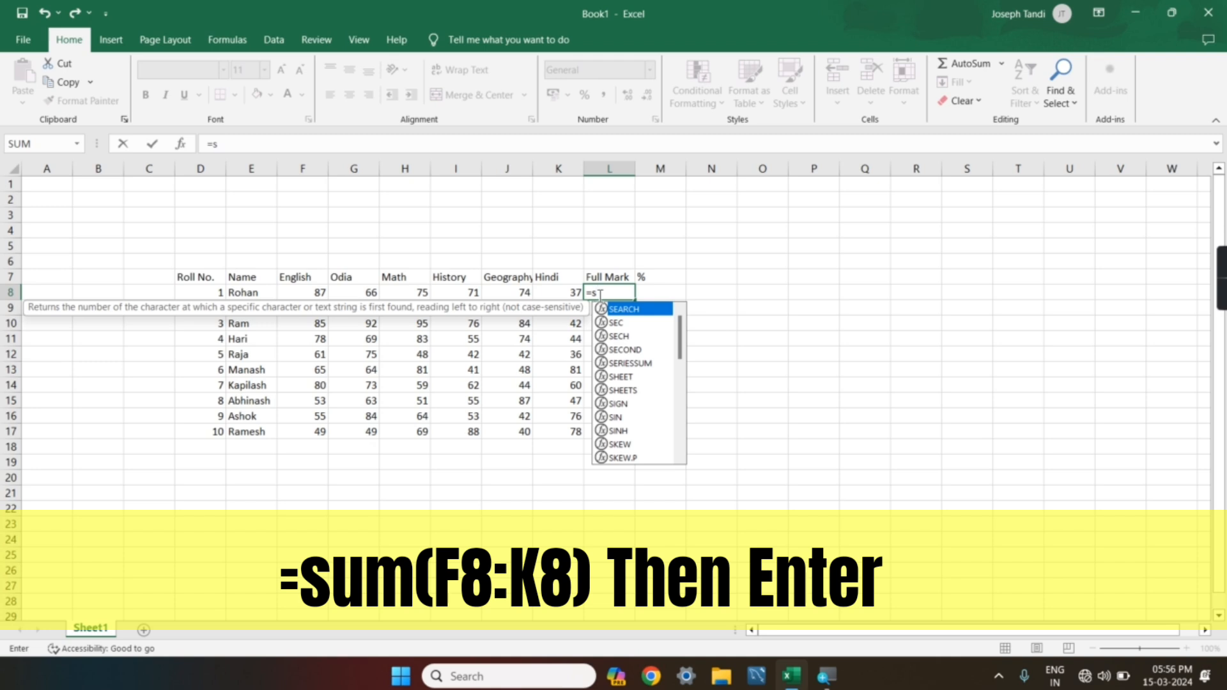
type("um")
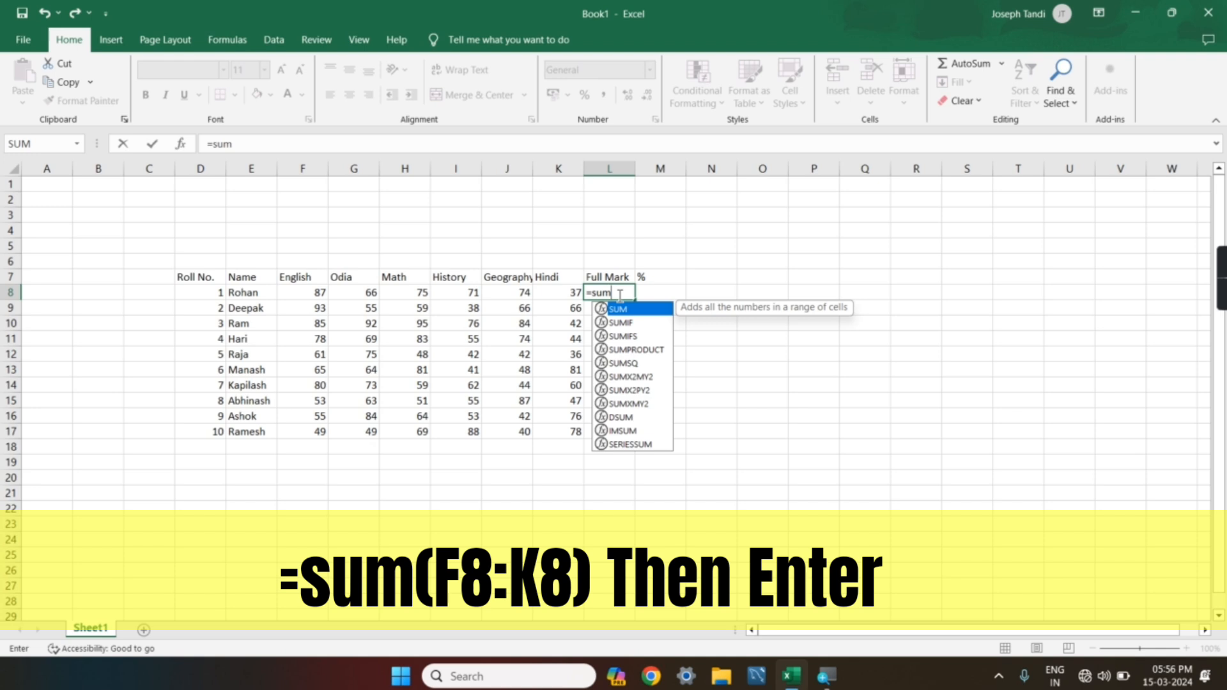
key("Tab")
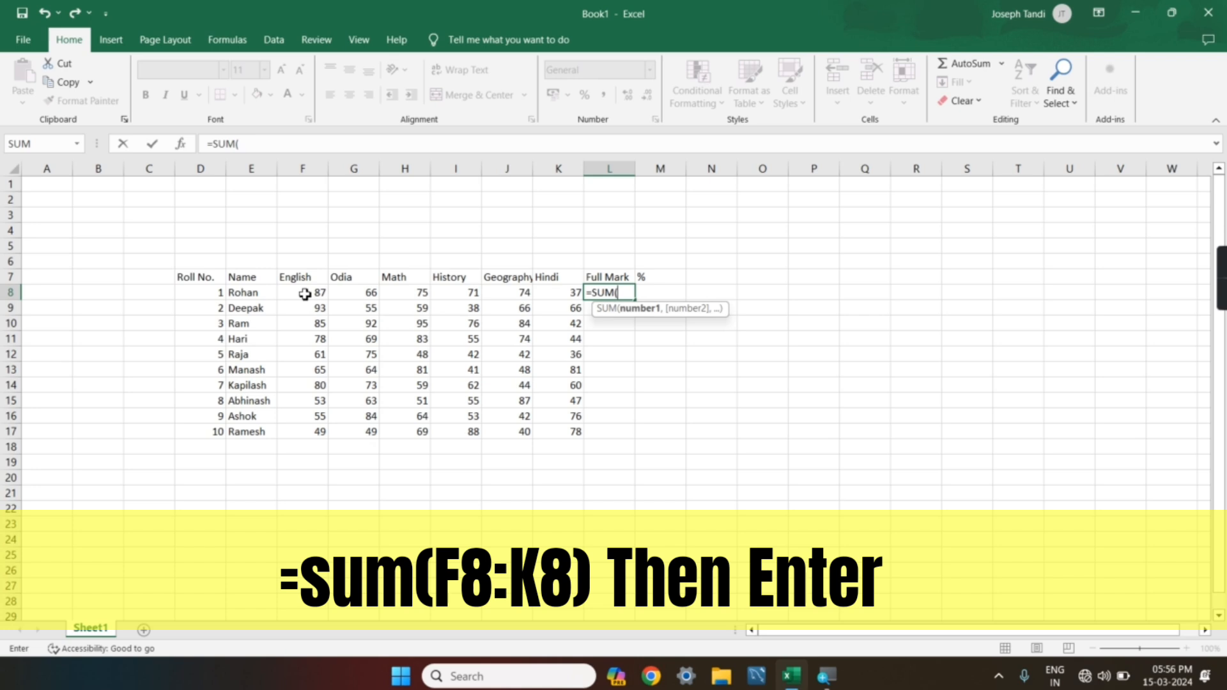
left_click_drag(305, 294, 560, 292)
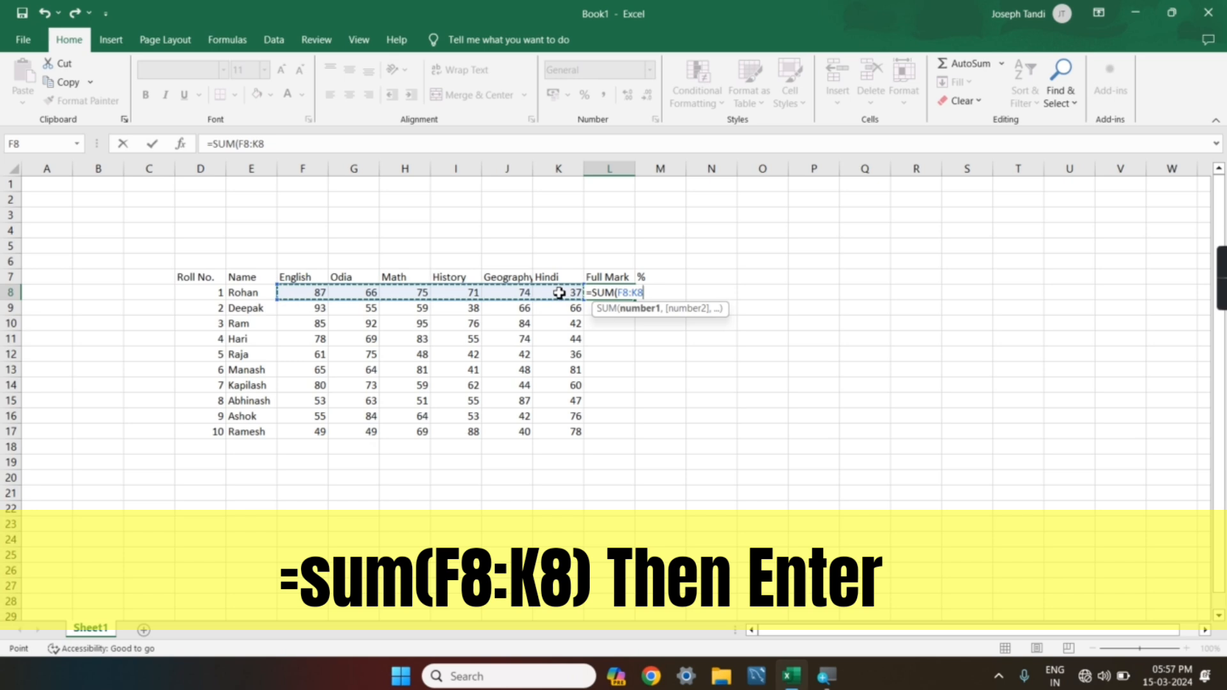
type(")")
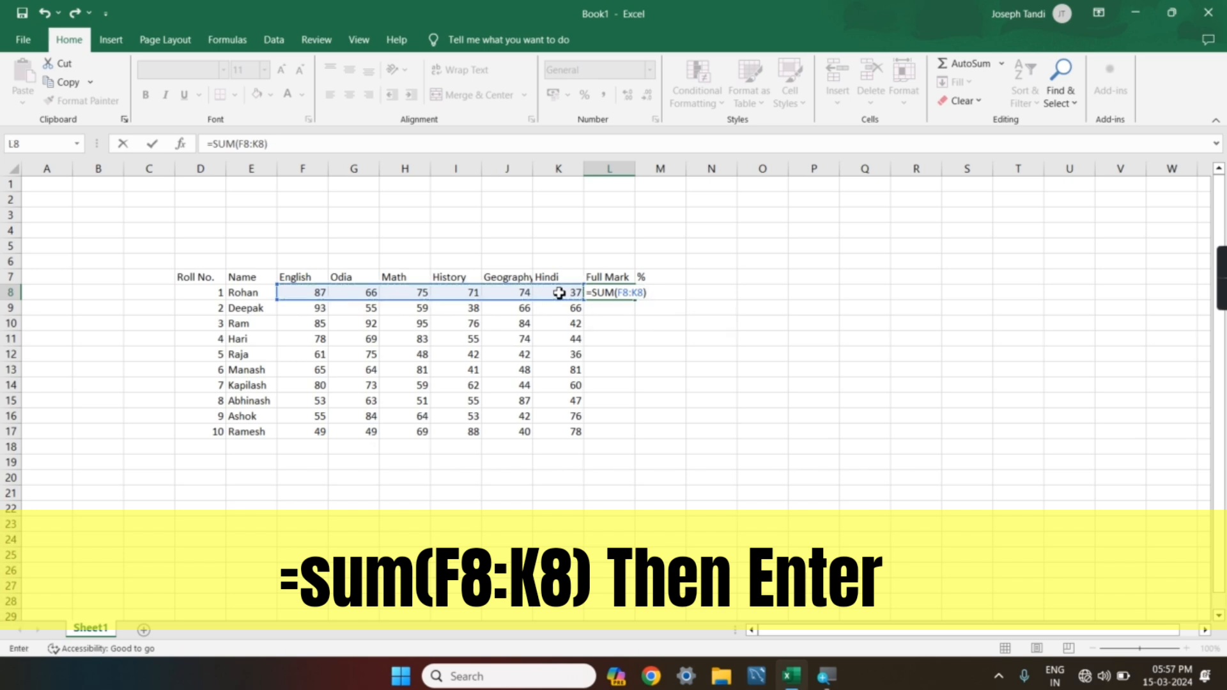
key("Return")
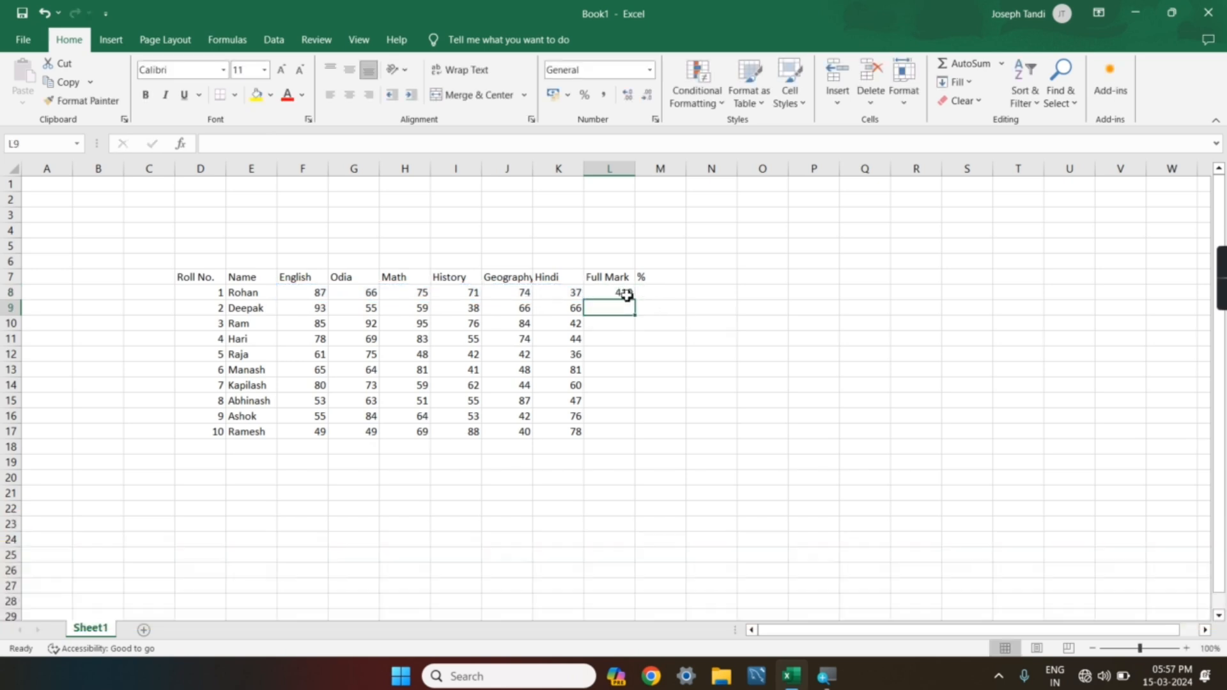
- Fill the Full Mark sum formula from L8 down to L17 and check the copied formulas
left_click(619, 290)
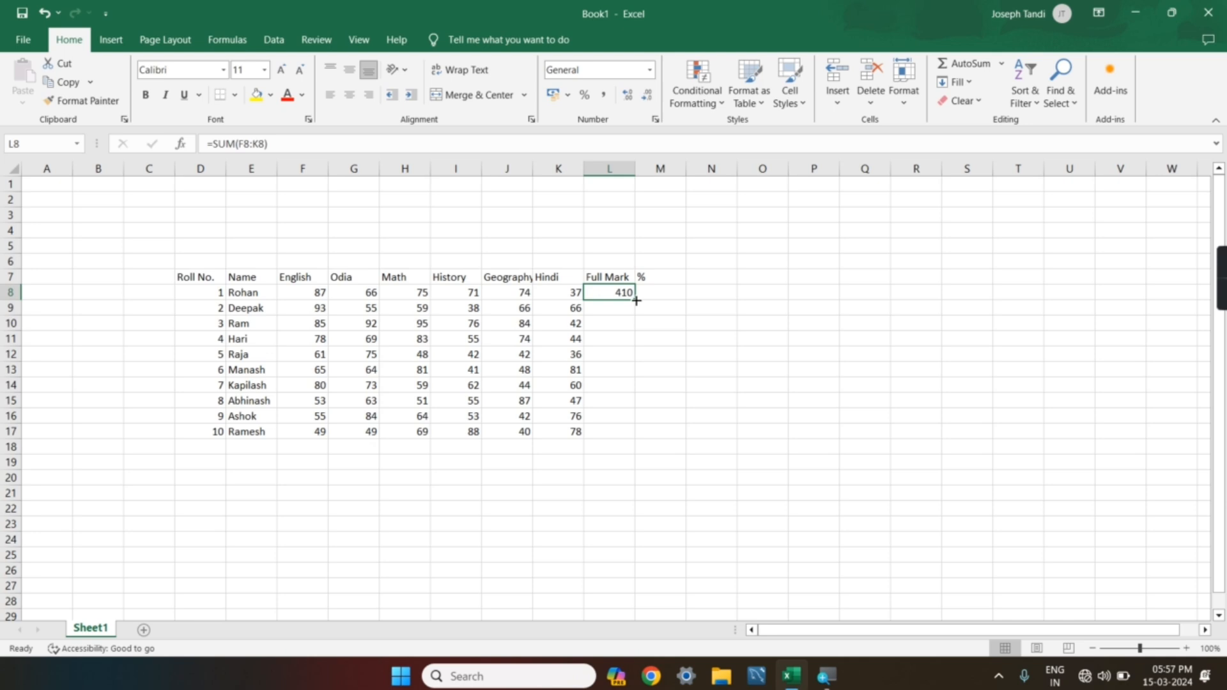
left_click_drag(635, 301, 637, 301)
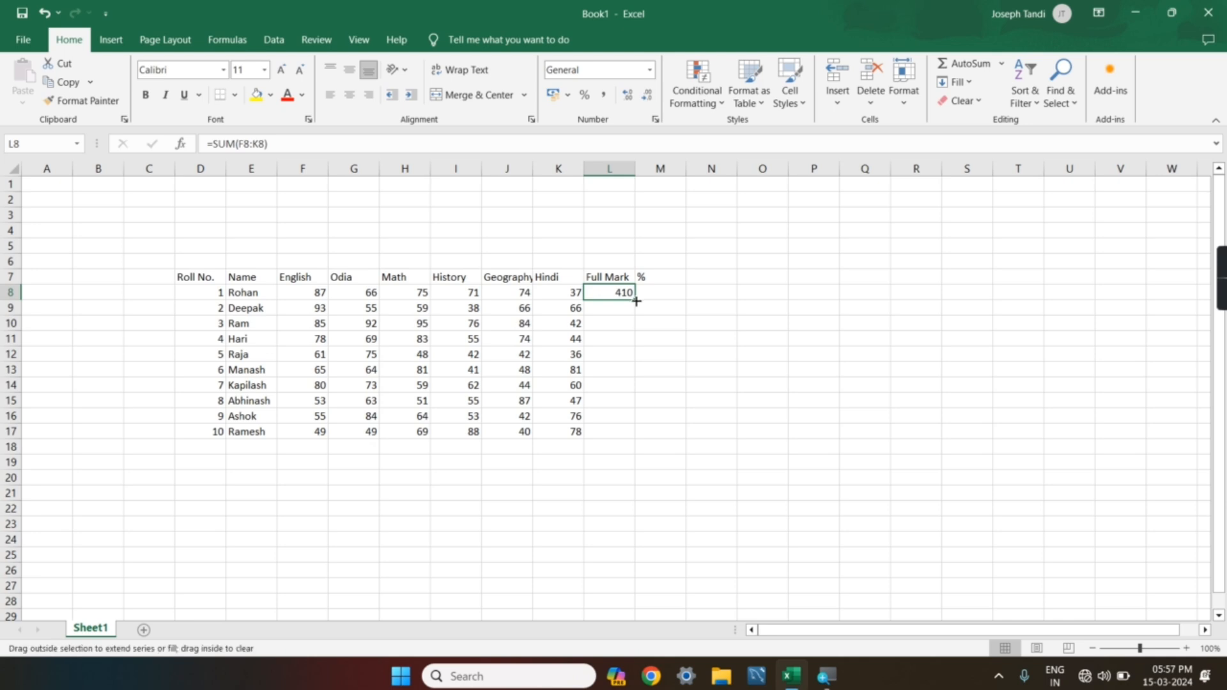
left_click_drag(637, 301, 621, 436)
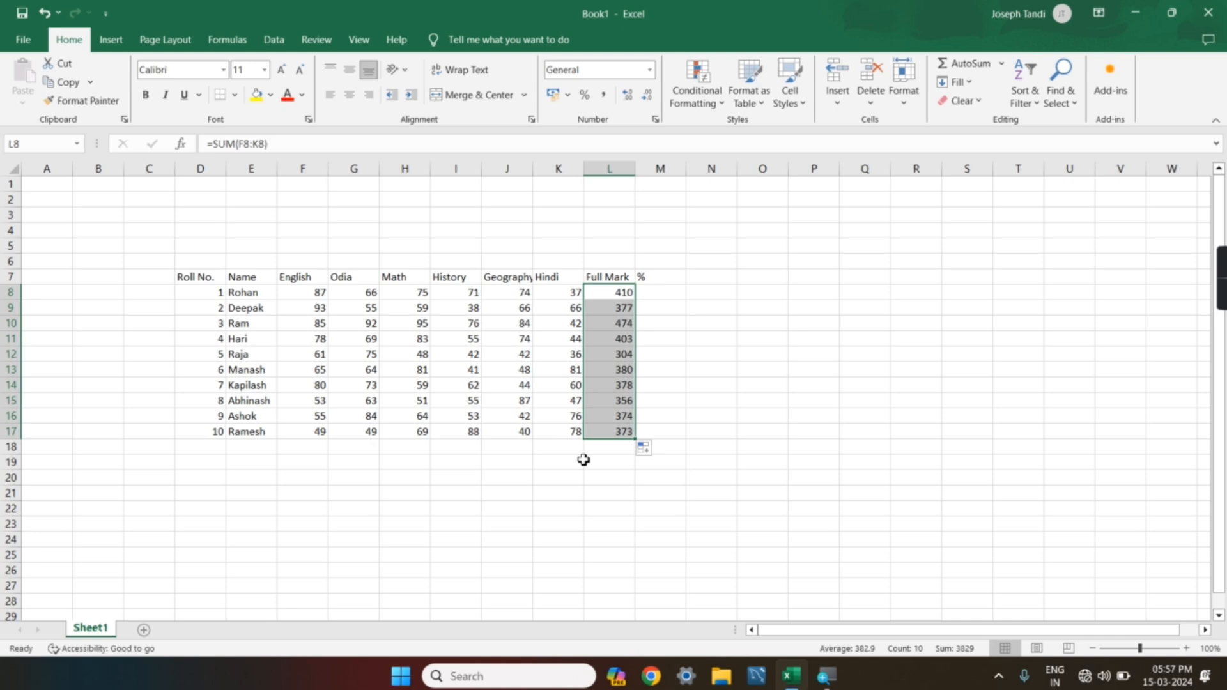
left_click(583, 460)
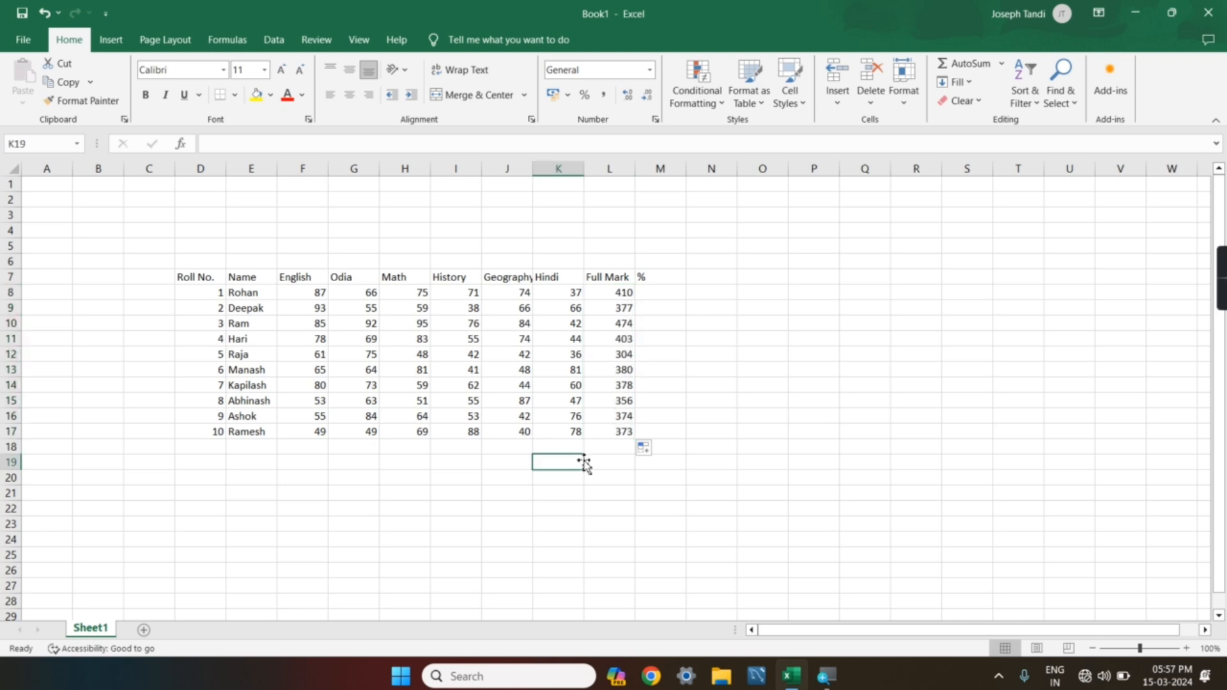
left_click(614, 295)
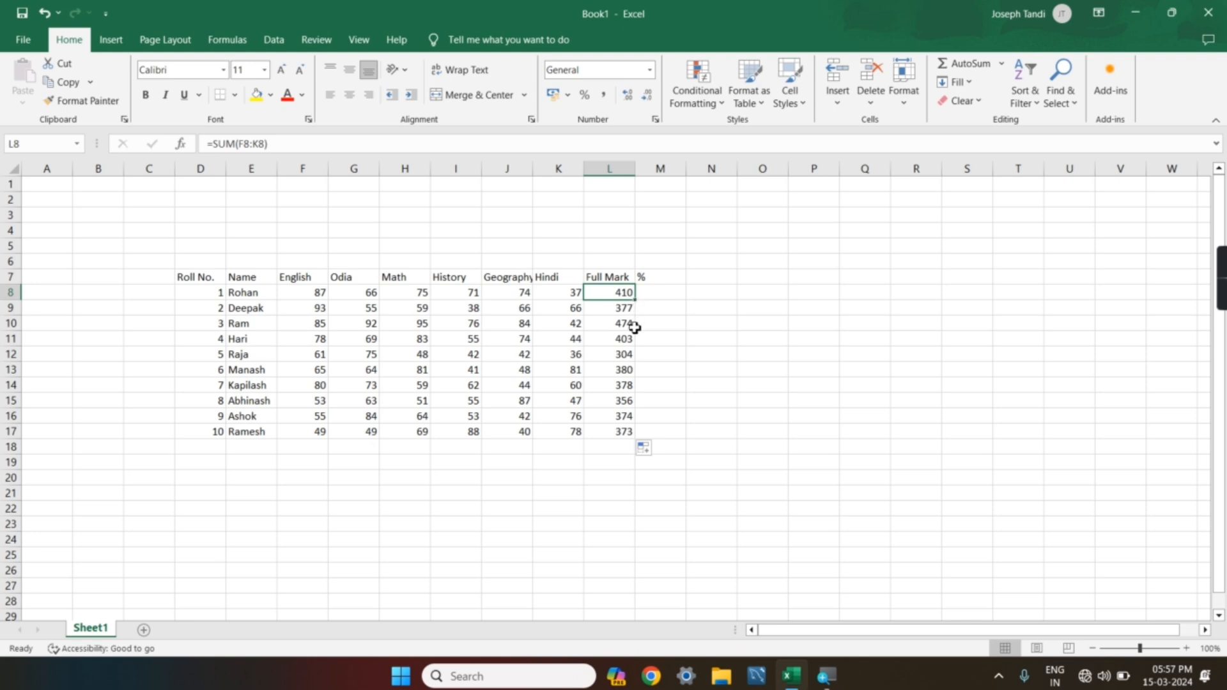
left_click(625, 328)
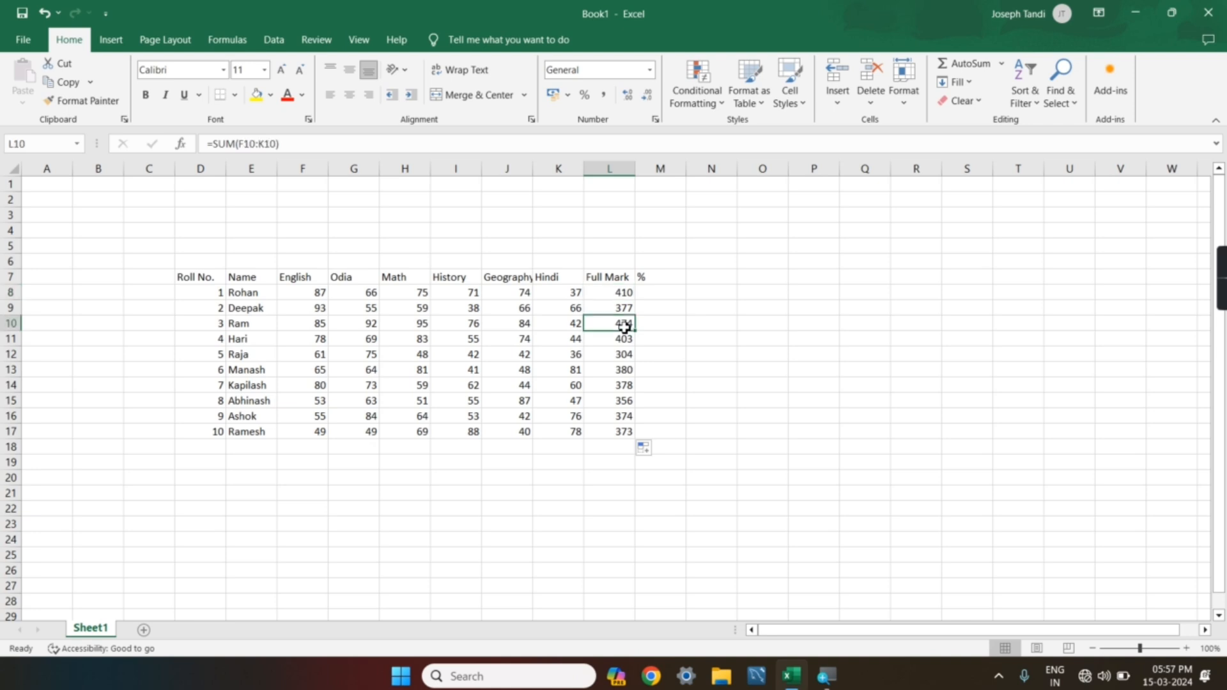
left_click(620, 344)
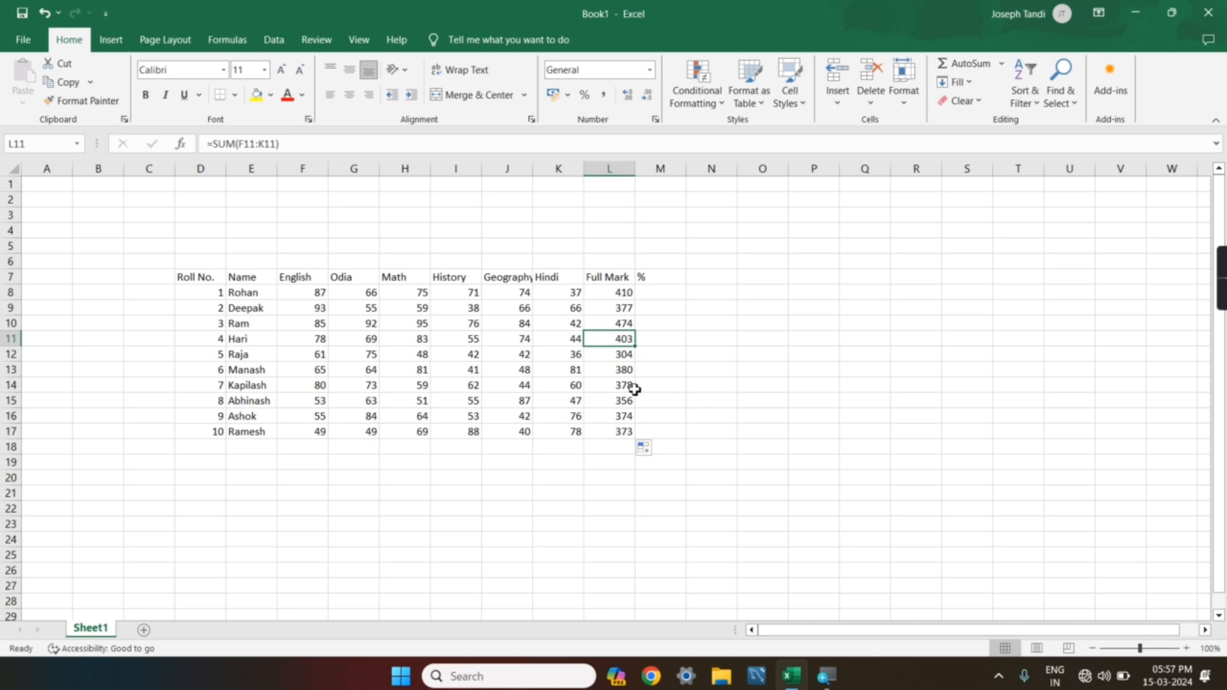
- Enter =L8/600 in cell M8 to calculate the first student's percentage from the Full Mark total
left_click(656, 293)
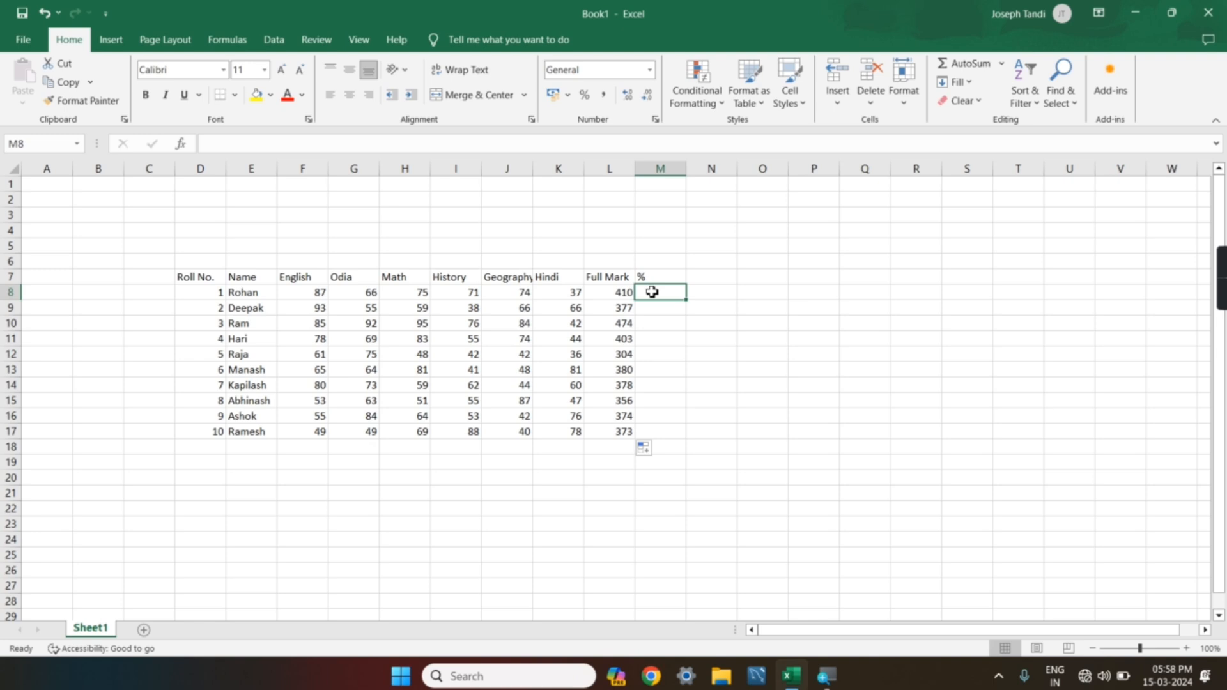
type("=")
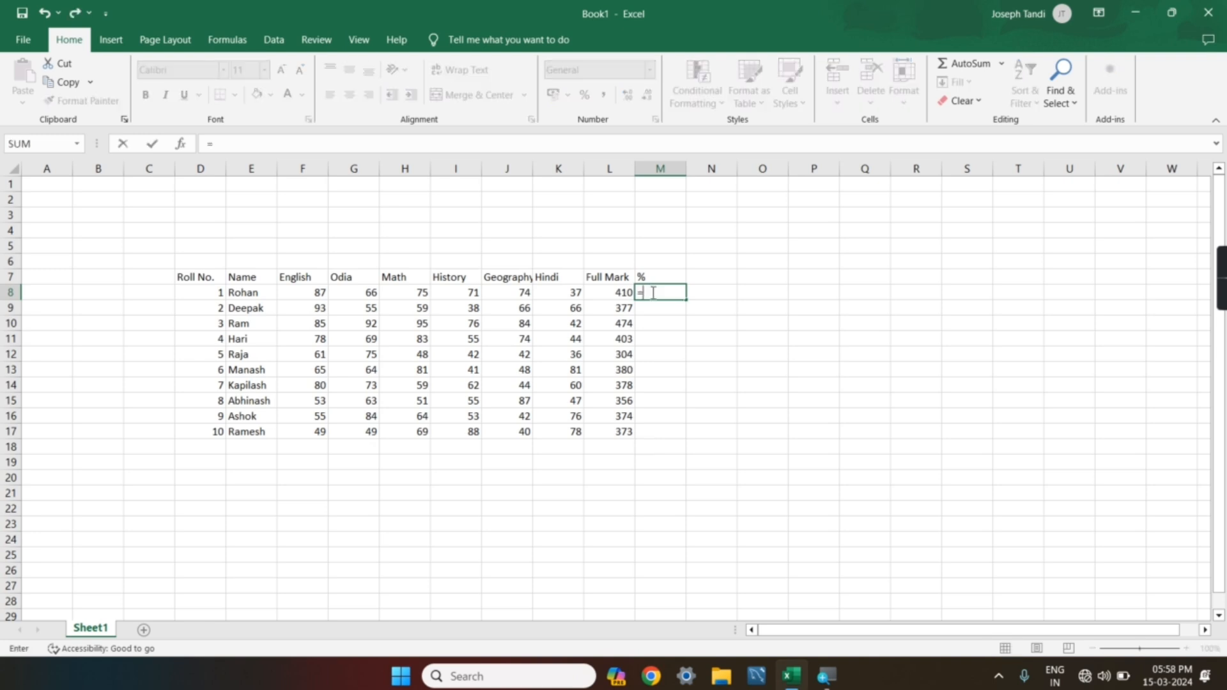
left_click(612, 295)
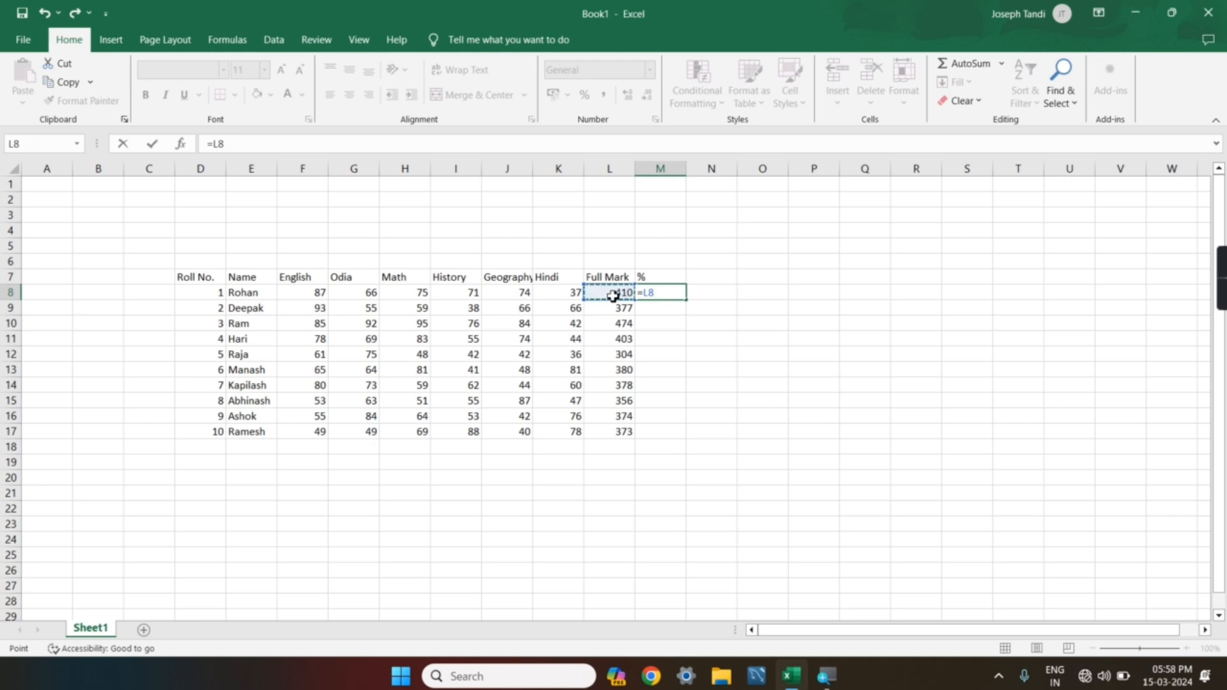
type("/")
type("00")
key("Return")
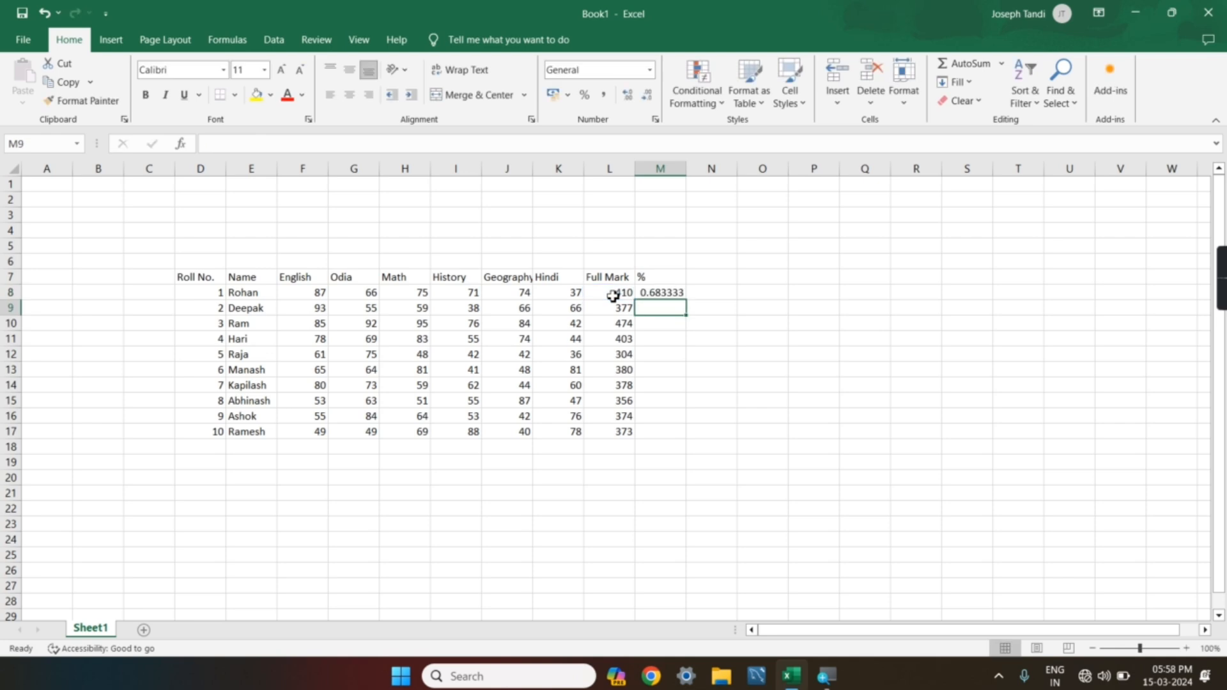
- Fill the percentage formula from M8 down to M17 for all students
left_click(678, 295)
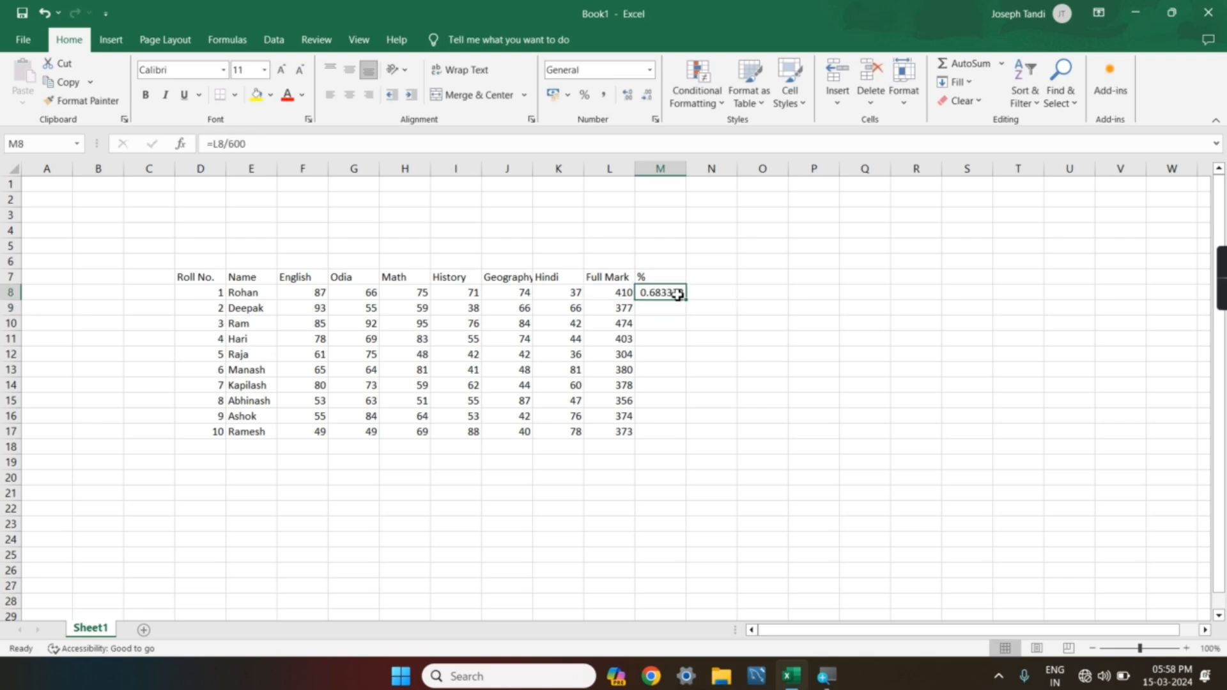
left_click_drag(686, 302, 679, 440)
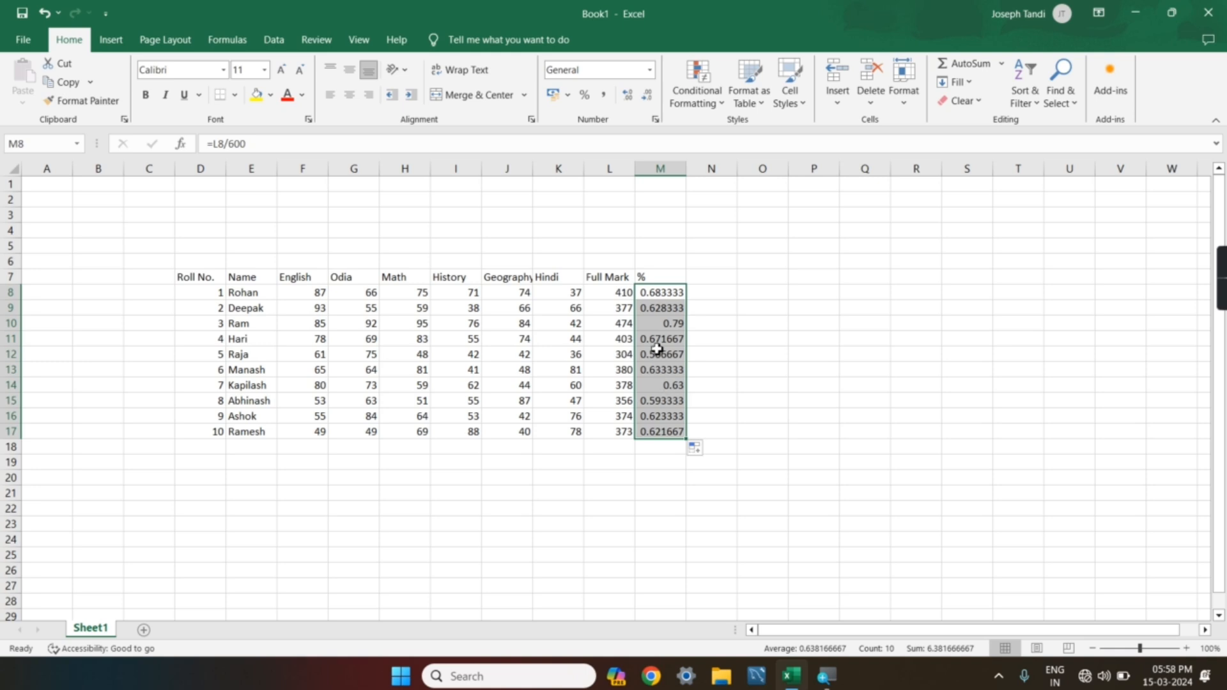
left_click(709, 353)
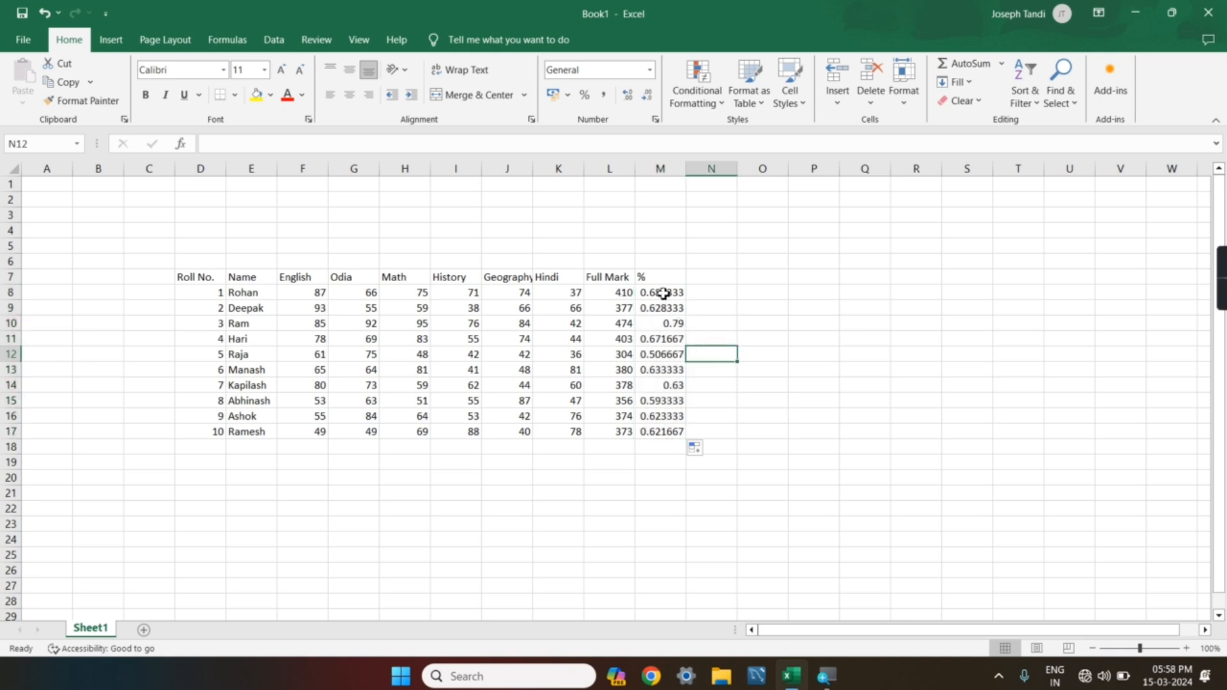
- Format the results in M8:M17 with the Percentage number style
left_click_drag(665, 292, 669, 435)
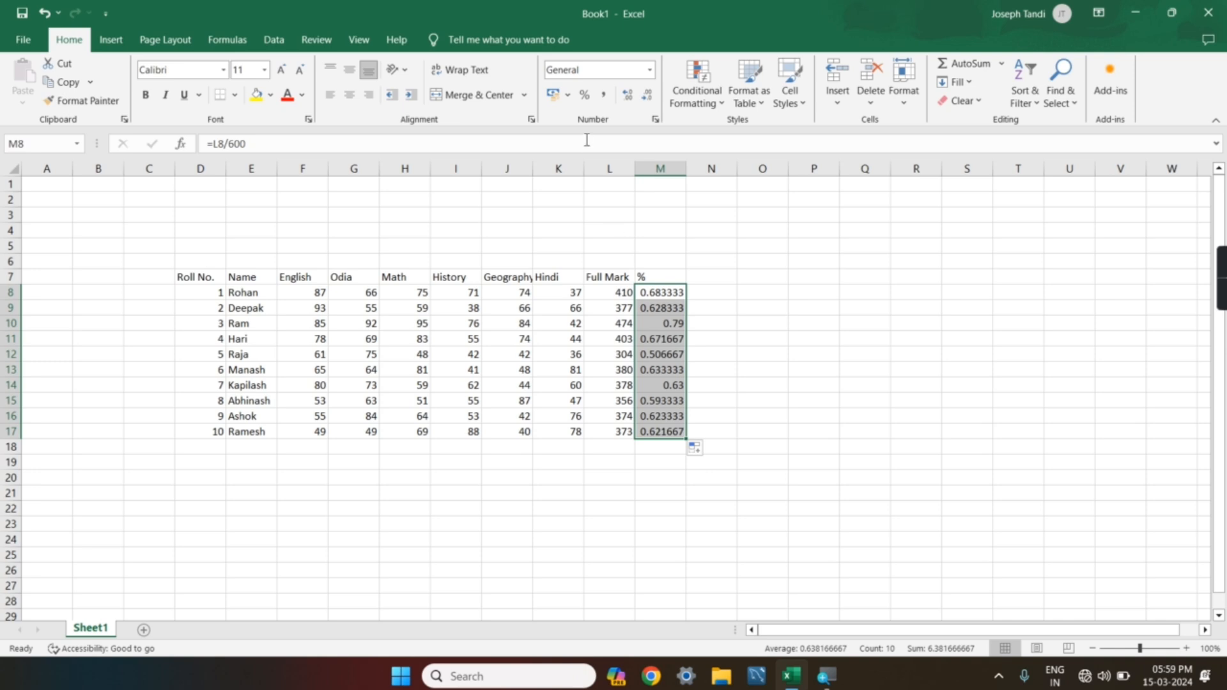
left_click(583, 100)
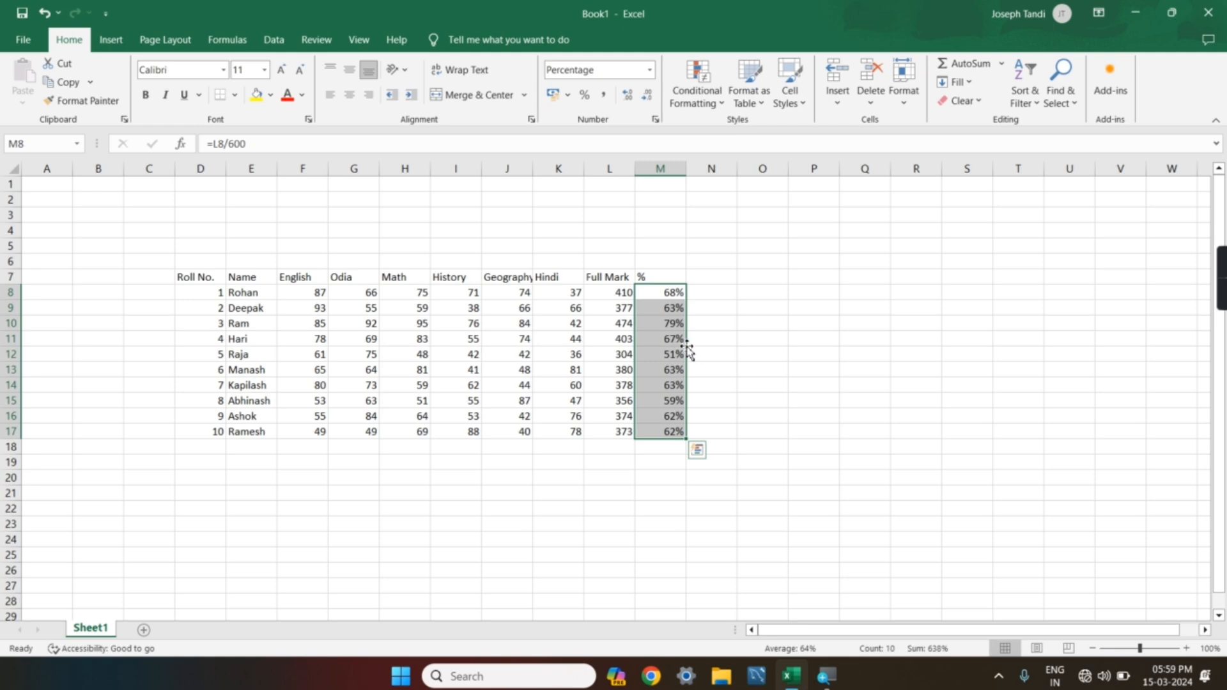
left_click(703, 359)
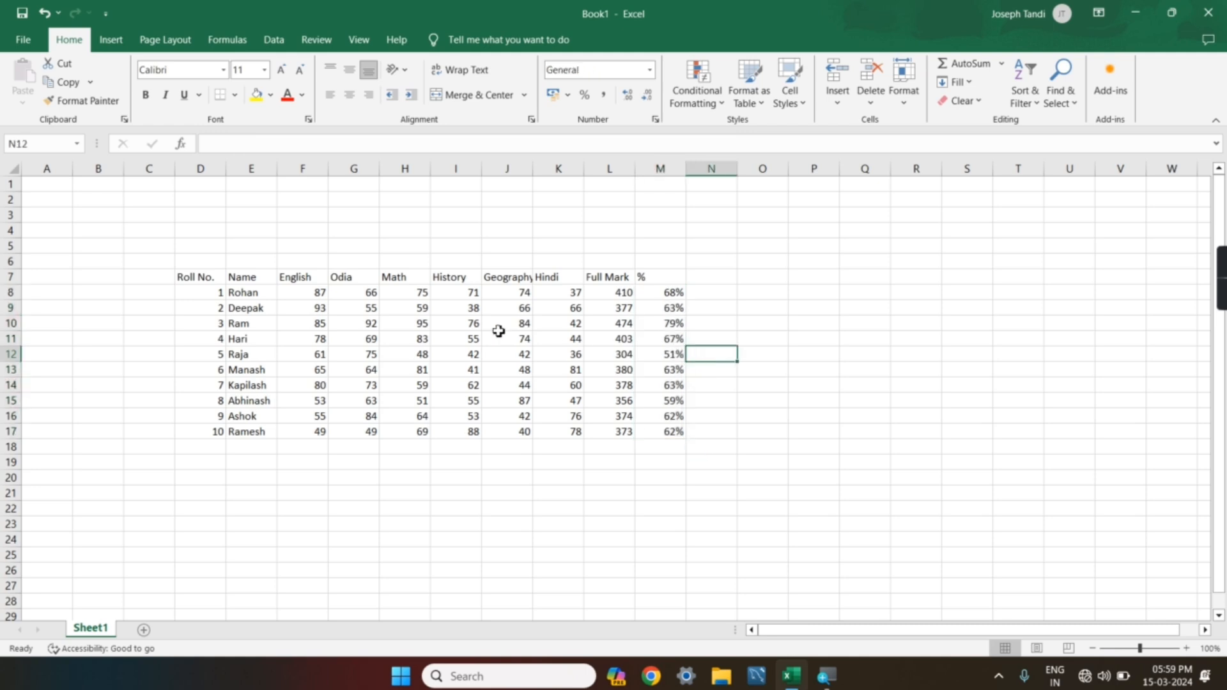
left_click(211, 246)
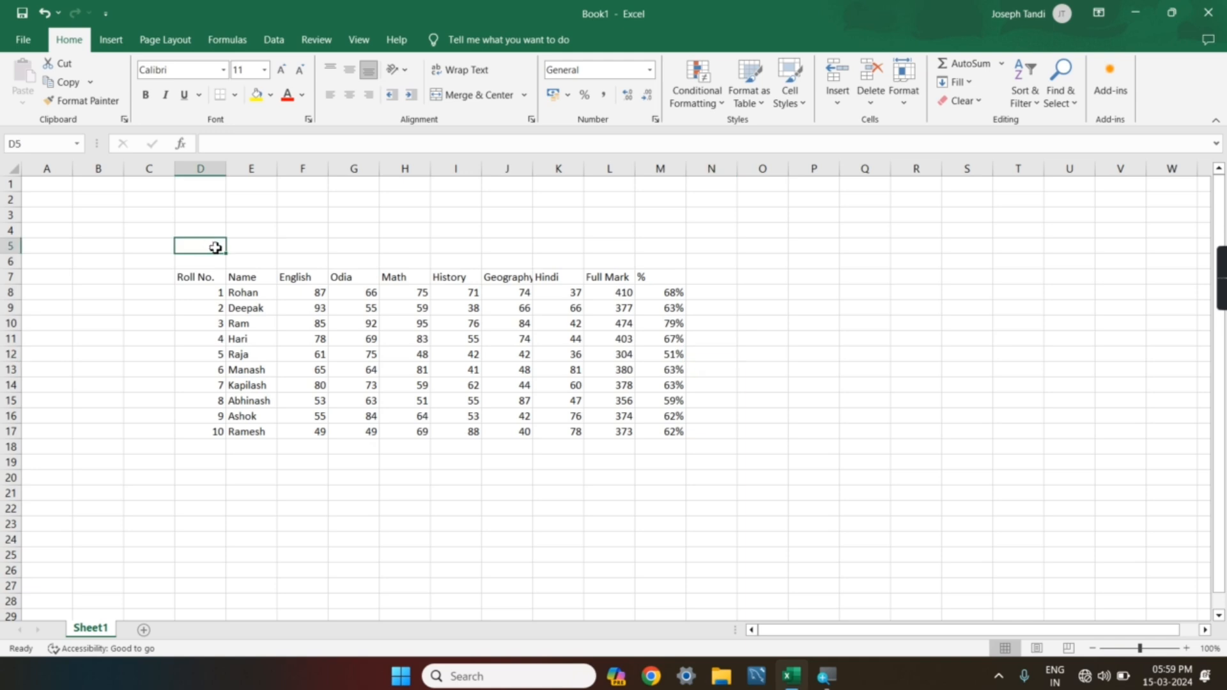
left_click_drag(216, 247, 650, 267)
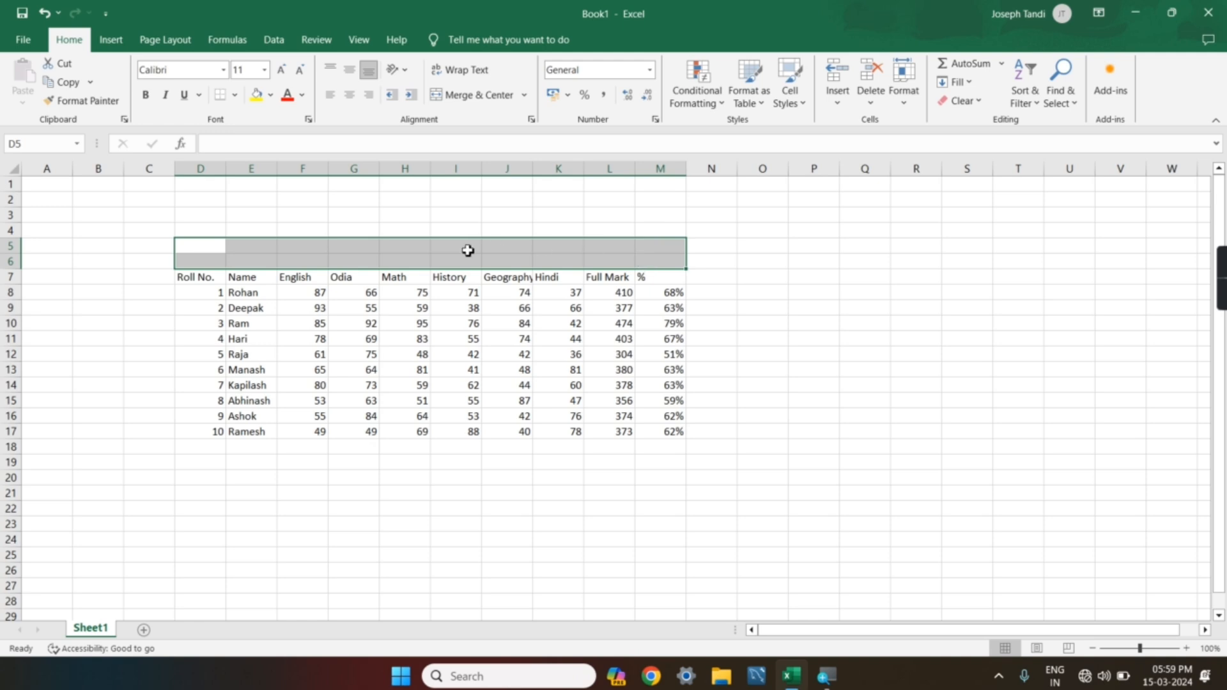
left_click(413, 250)
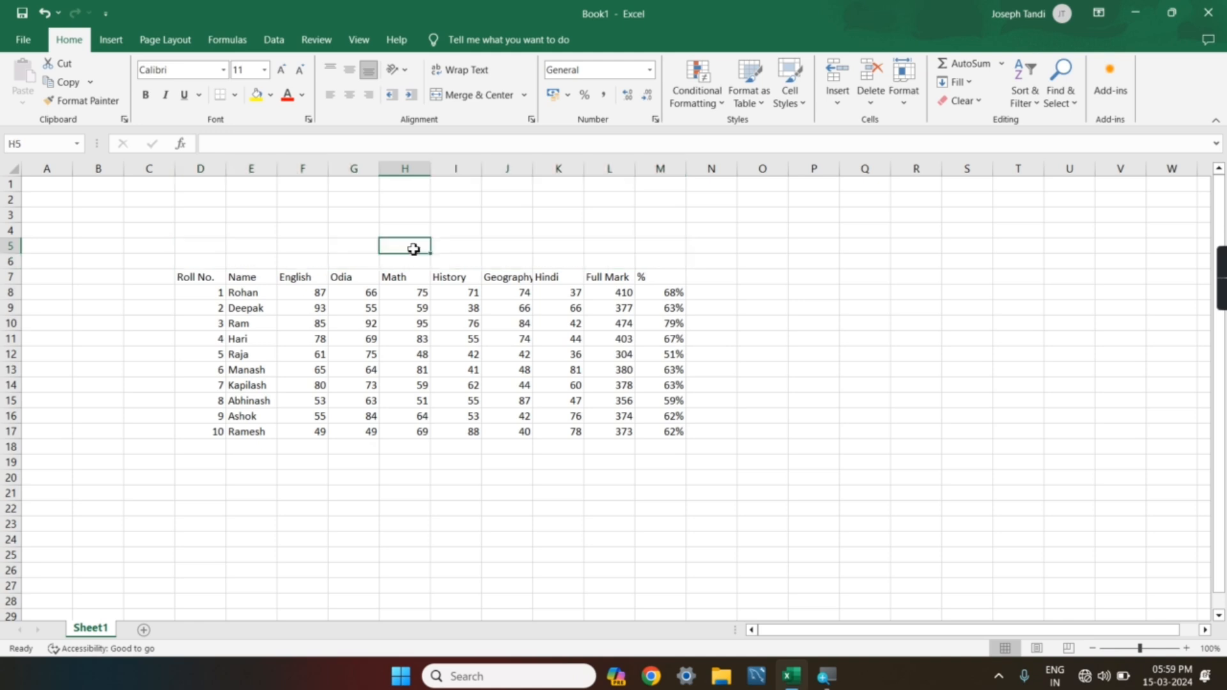
left_click(340, 246)
key("Right")
key("Right")
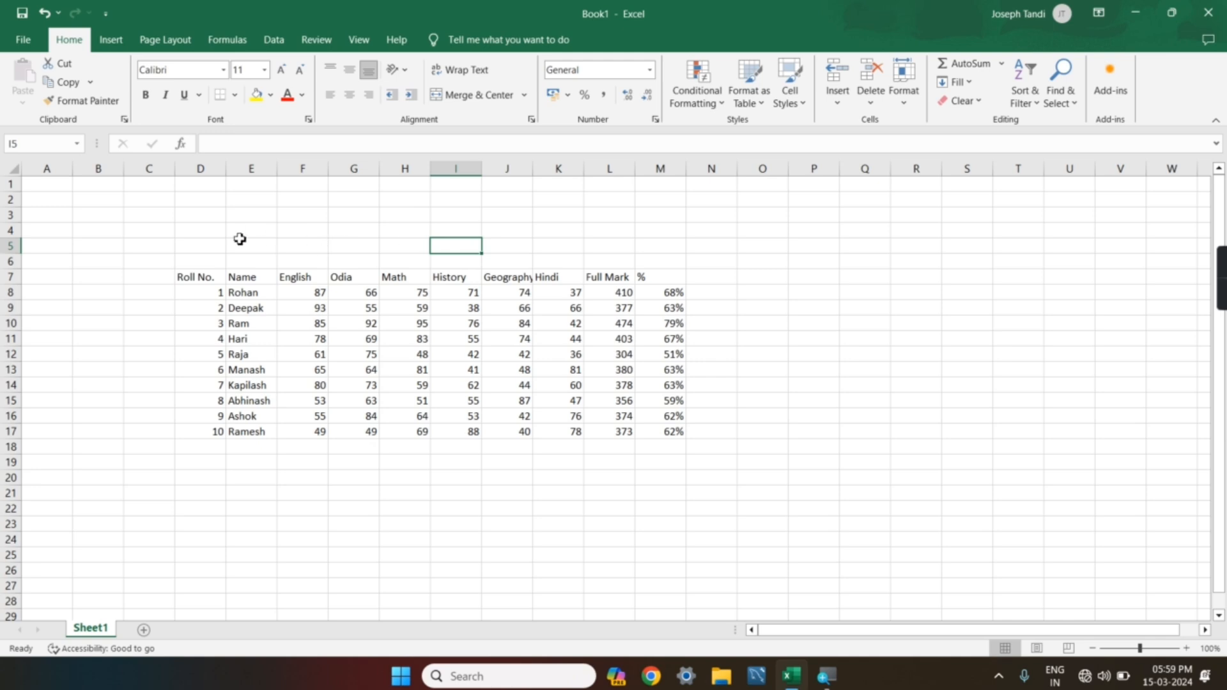
- Merge and center D5:M6 above the table headers and enter the title "Class 9th Markseet"
left_click_drag(211, 244, 663, 262)
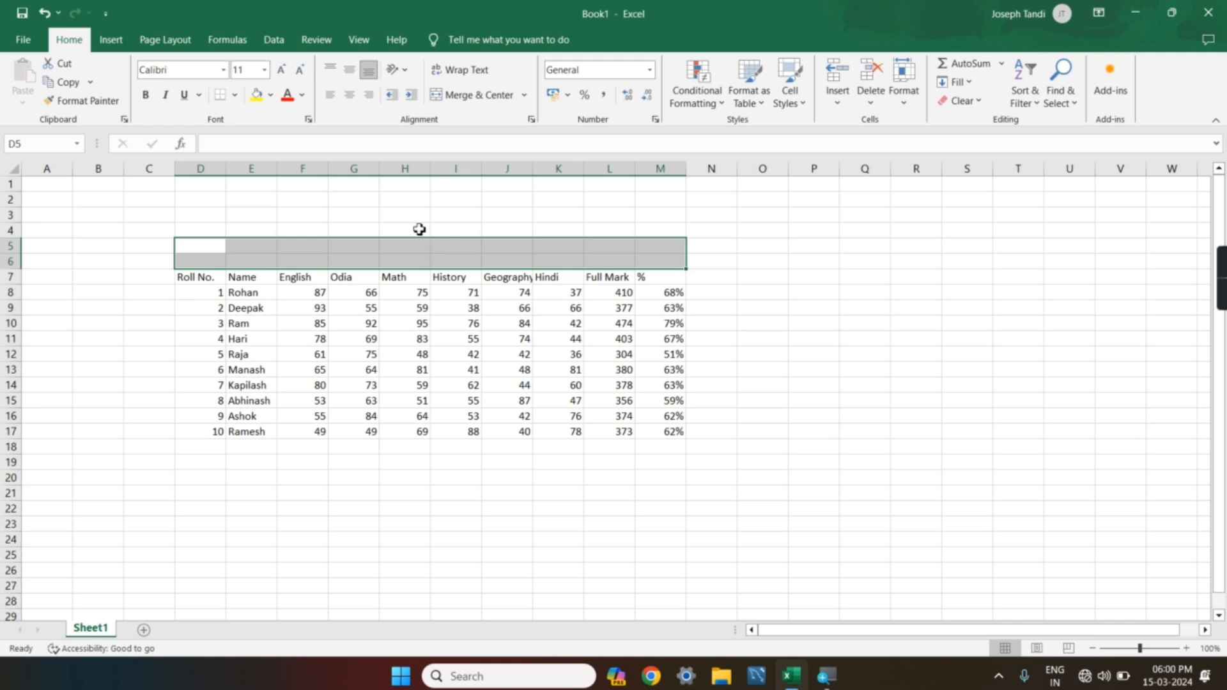
left_click(479, 101)
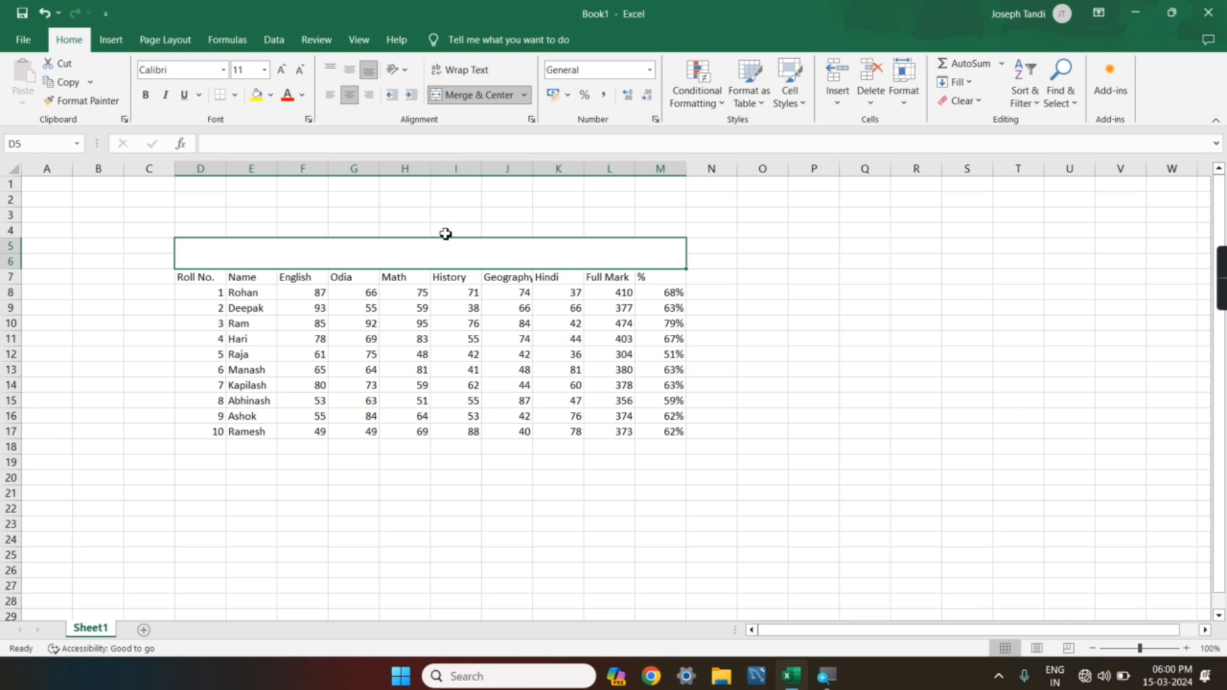
double_click(411, 253)
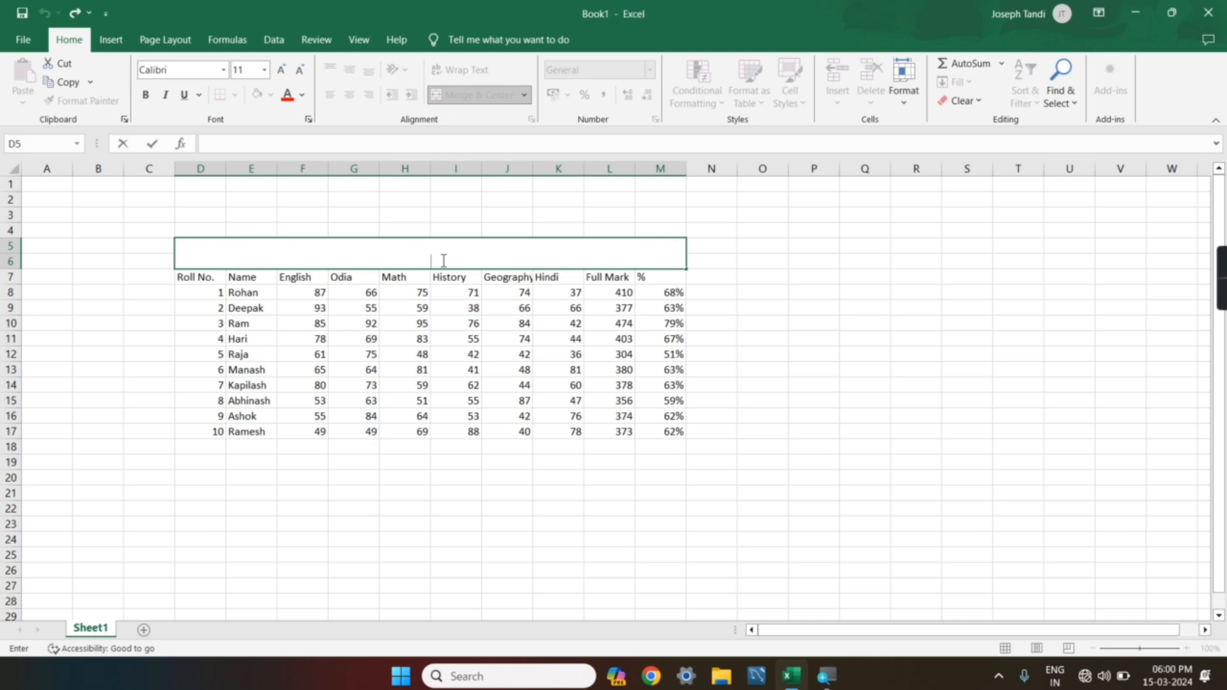
type("Class 9th Markseet")
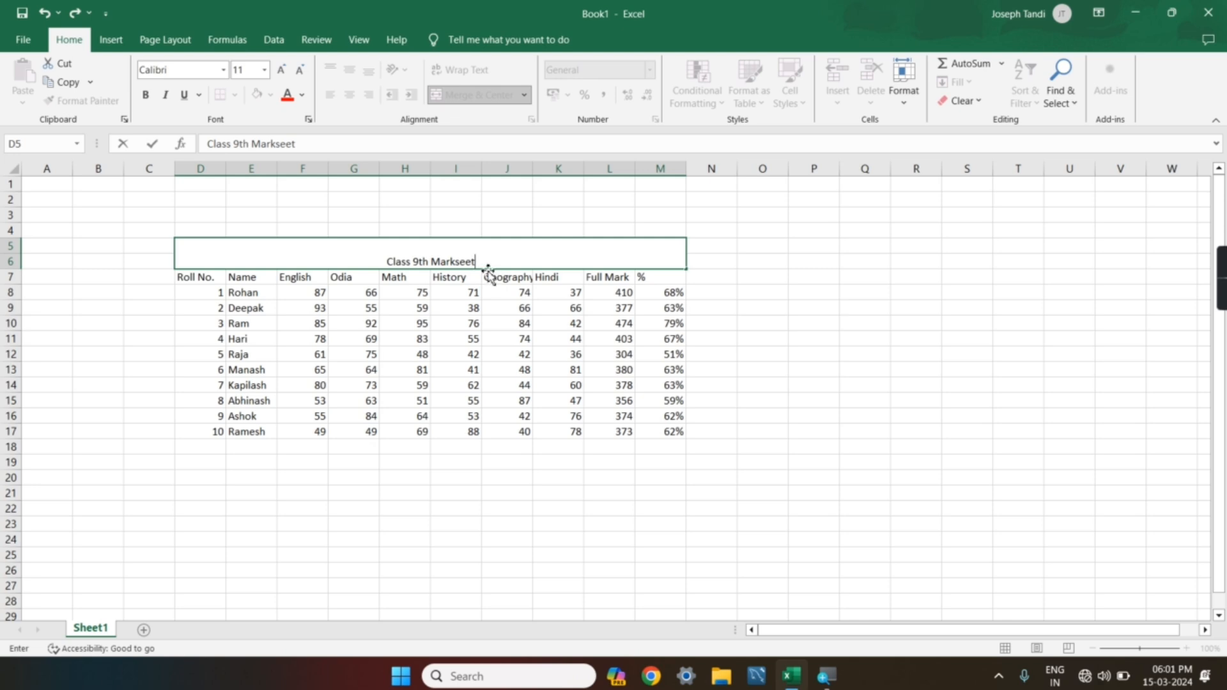
- Format the title text in the merged cell as bold Arial Black at size 26
left_click_drag(487, 266, 387, 268)
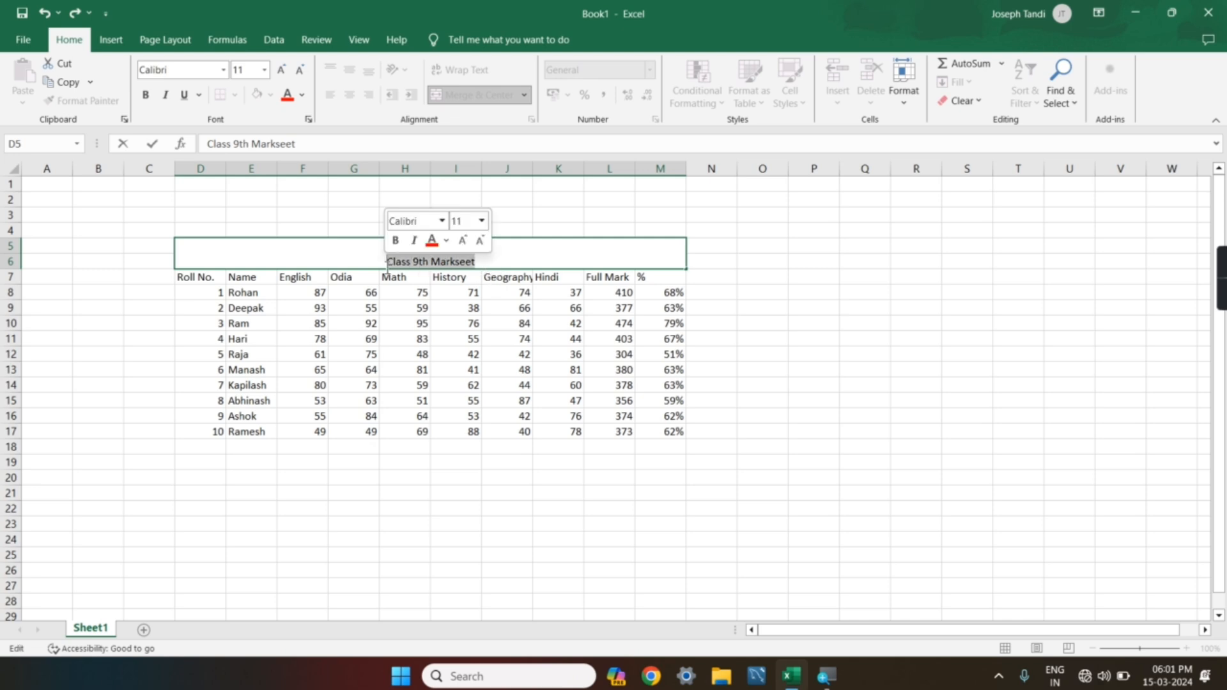
left_click(396, 245)
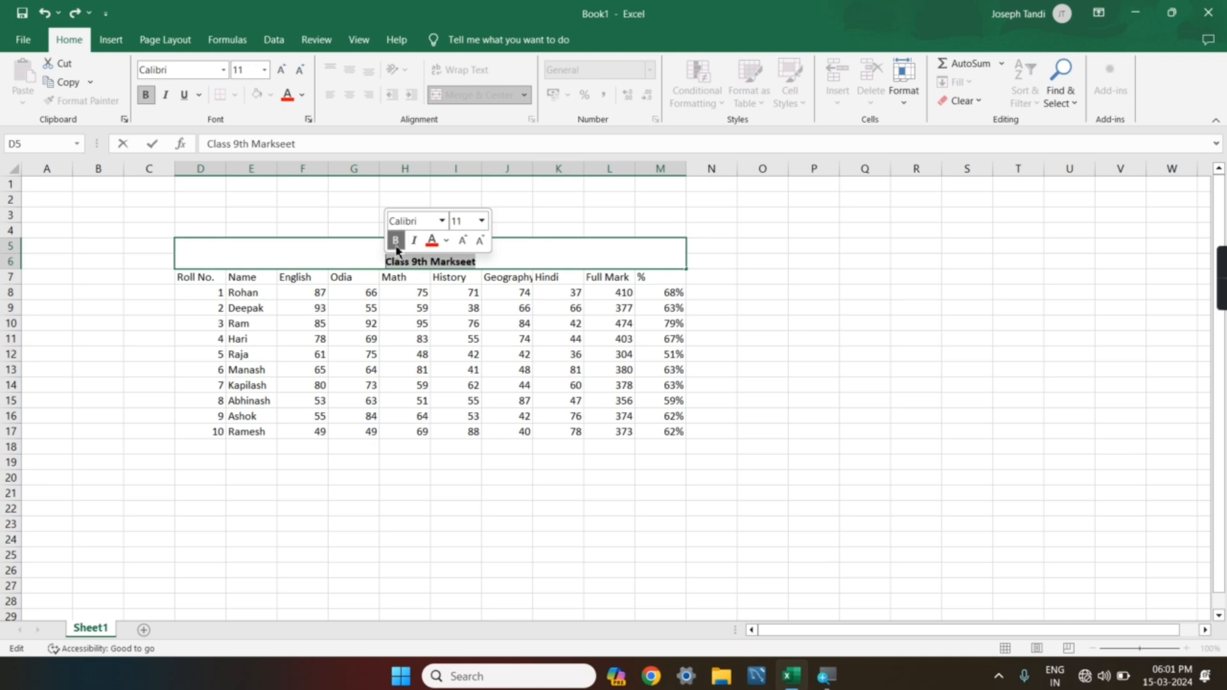
left_click(441, 223)
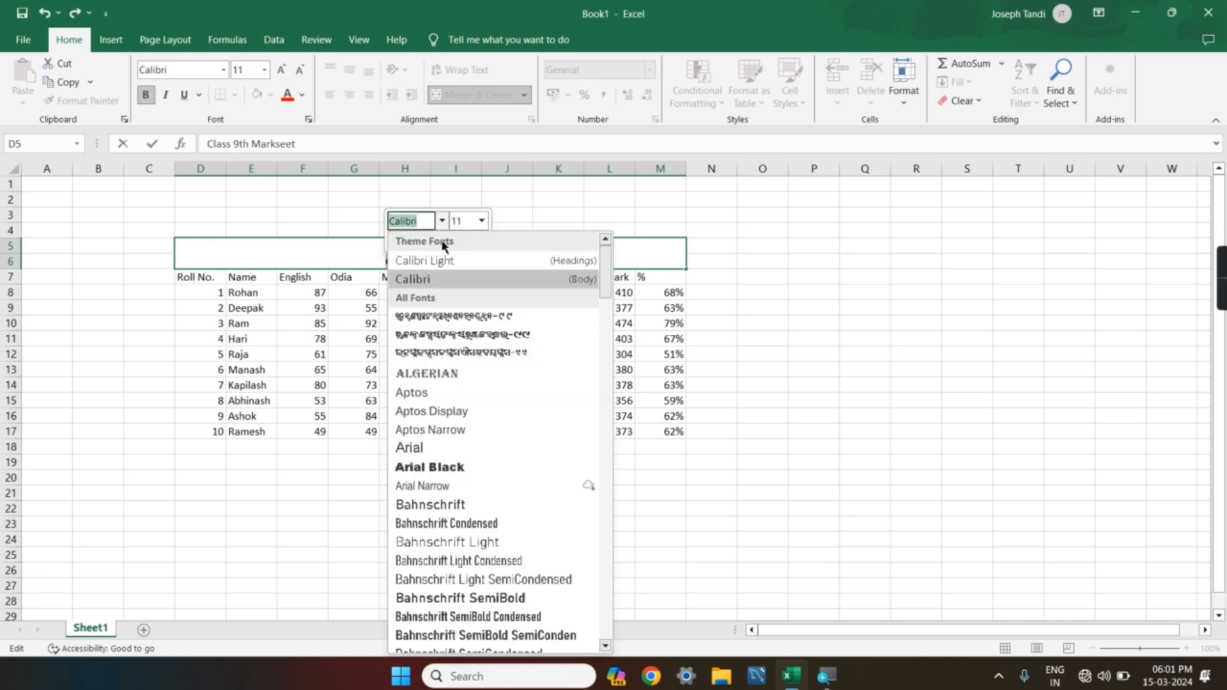
left_click(433, 467)
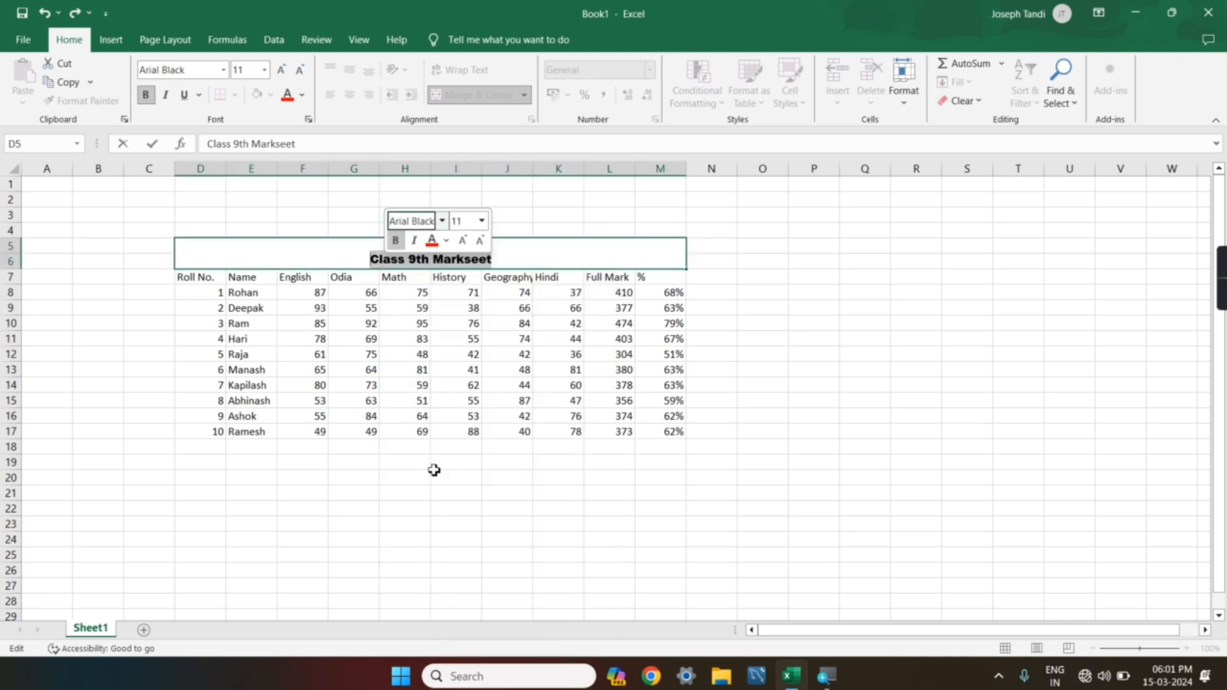
left_click(482, 220)
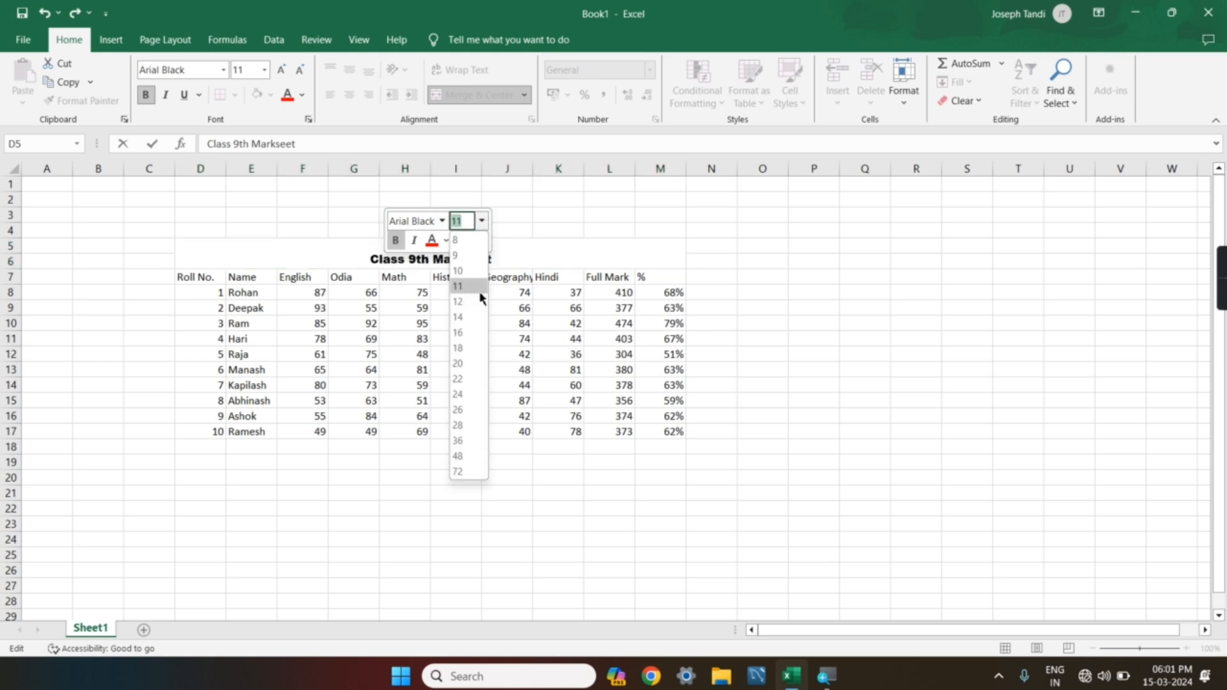
left_click(472, 318)
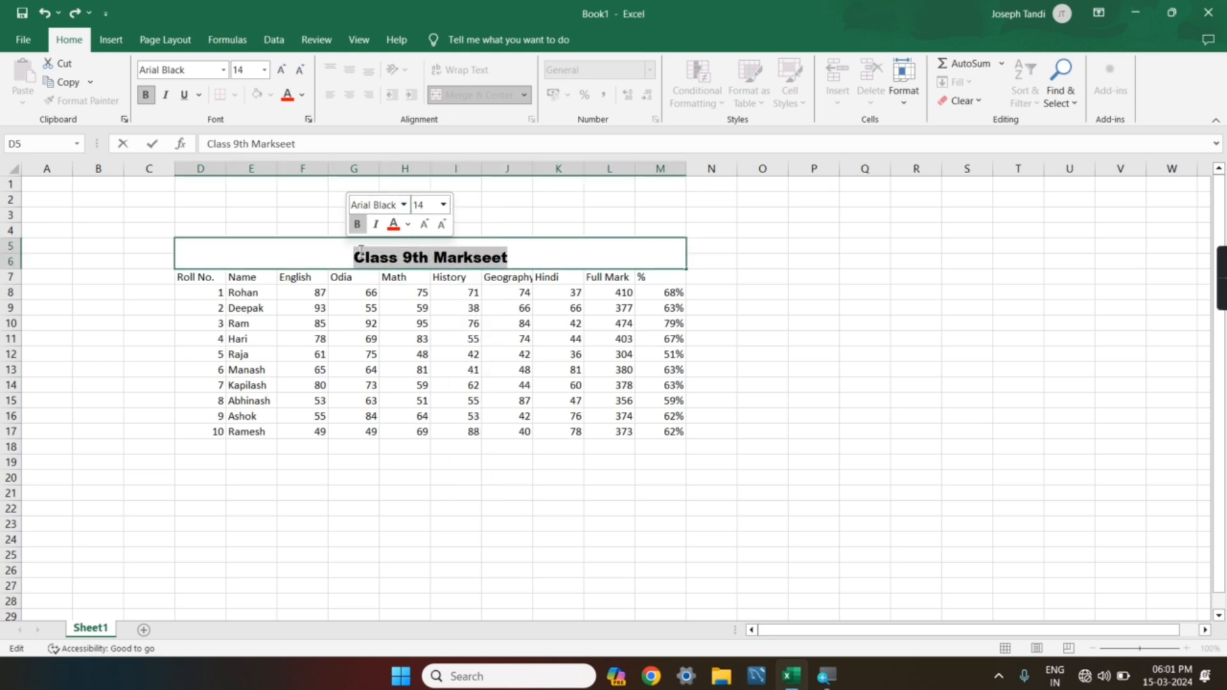
left_click(443, 204)
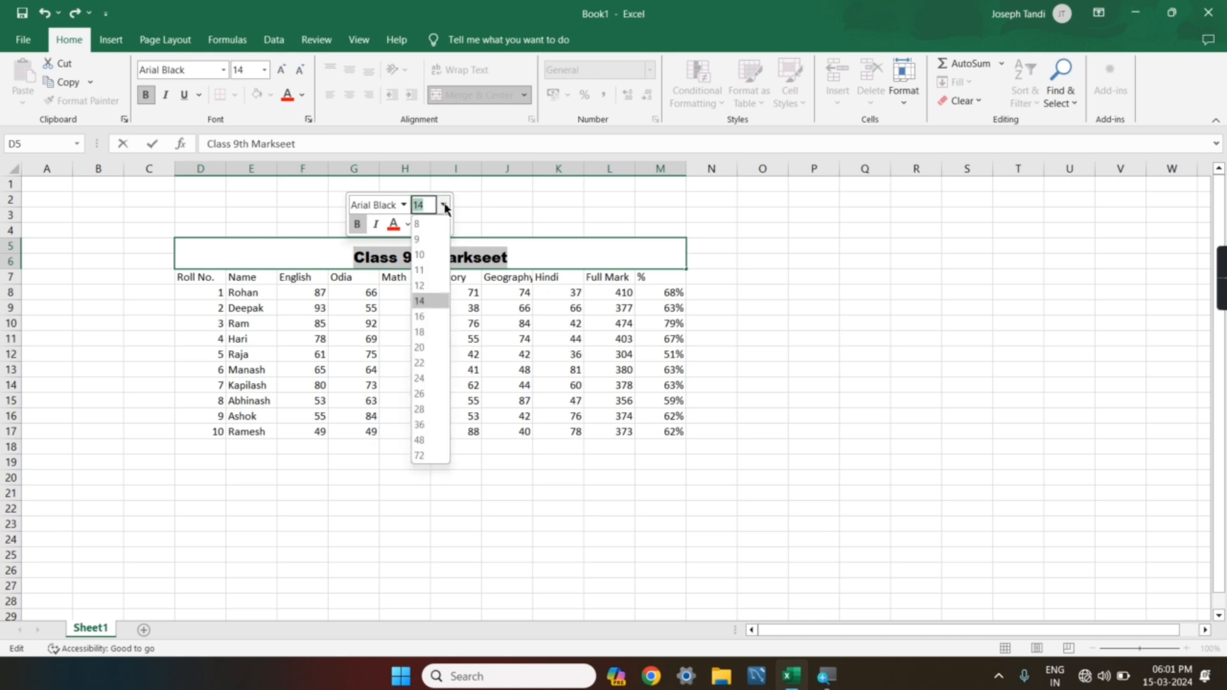
left_click(430, 395)
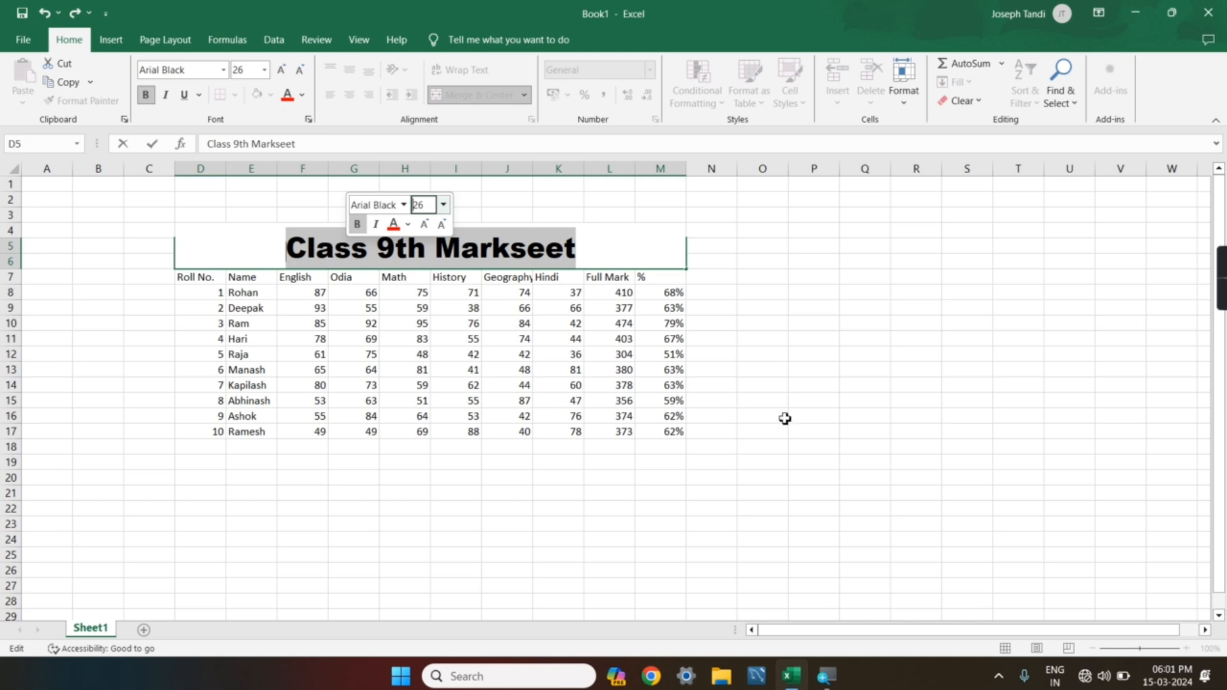
left_click(890, 414)
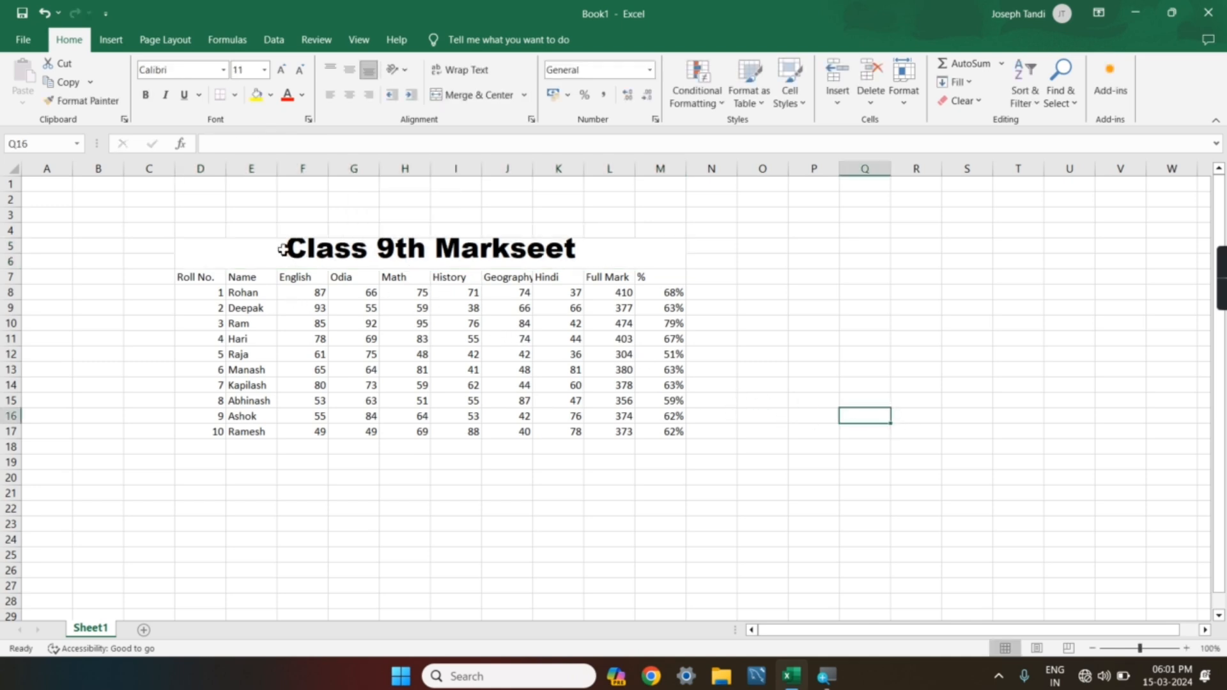
- Middle-align the title vertically within the merged cell D5:M6
left_click_drag(282, 248, 382, 271)
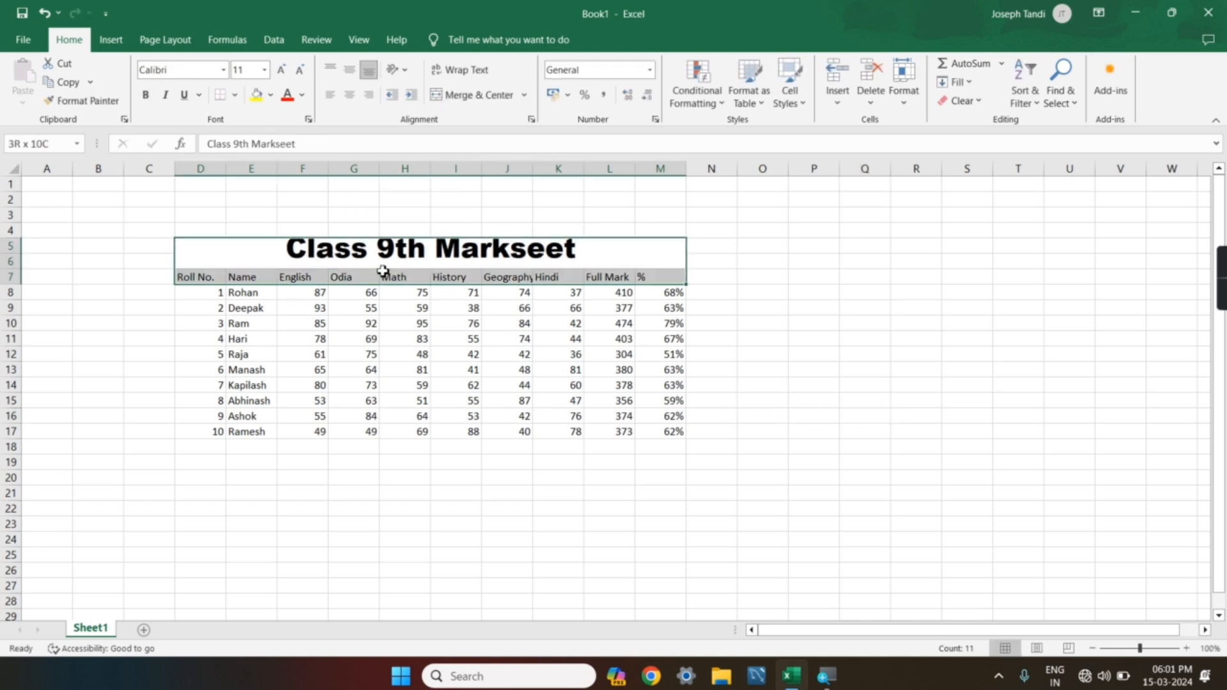
left_click(427, 255)
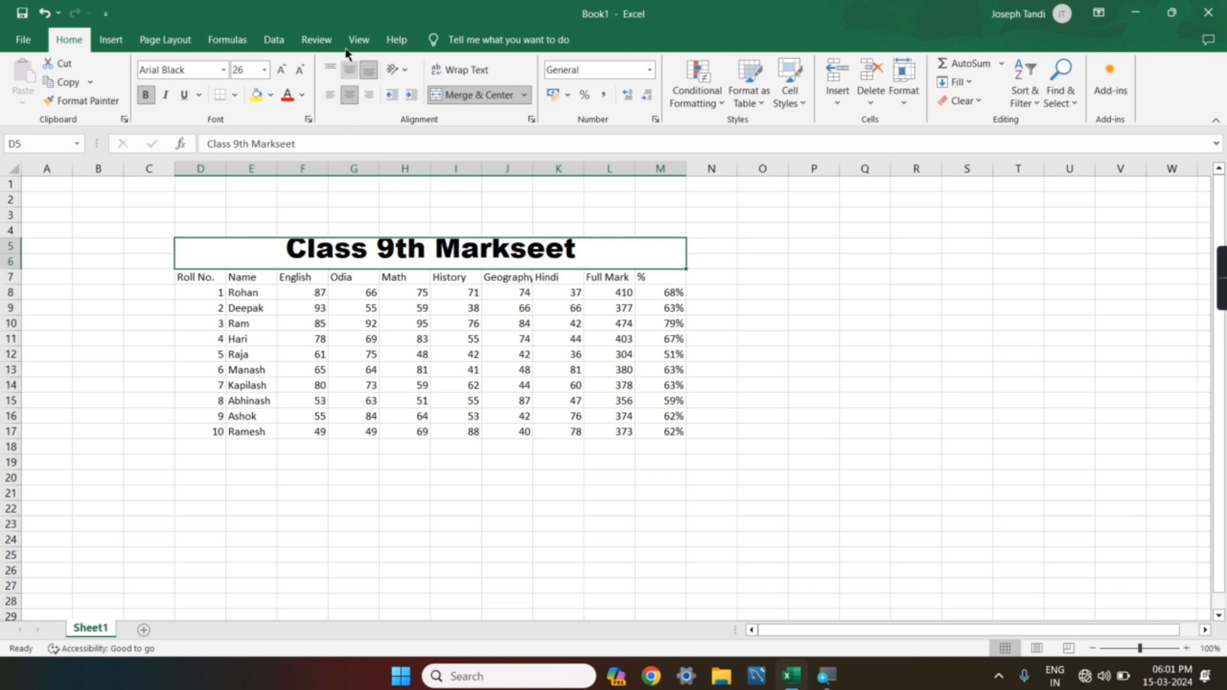
left_click(351, 75)
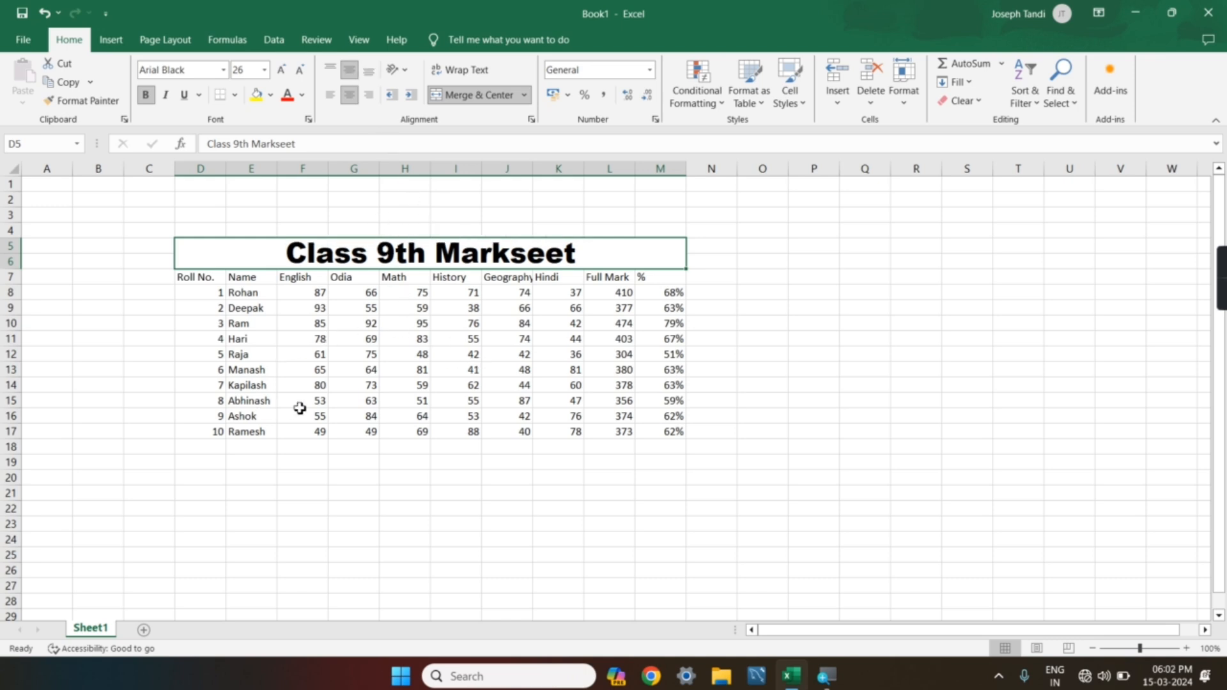
left_click(274, 489)
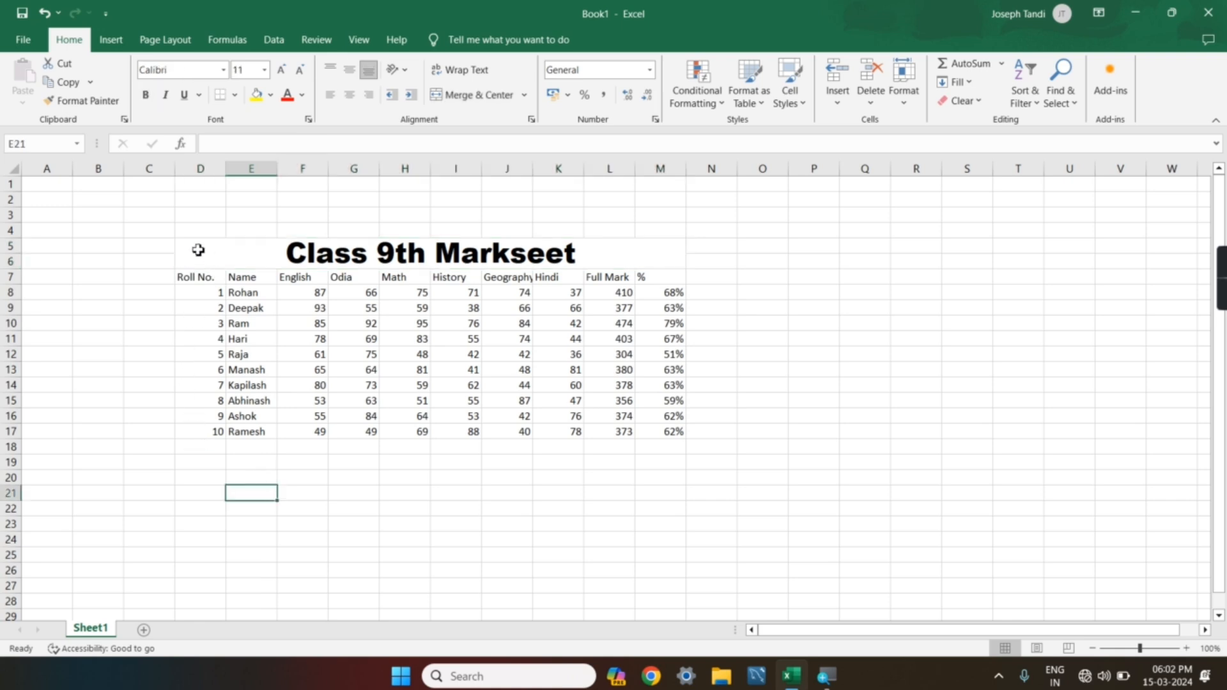
- Apply All Borders to the whole marksheet, from the title down to row 17 (D5:M17)
left_click_drag(198, 250, 340, 441)
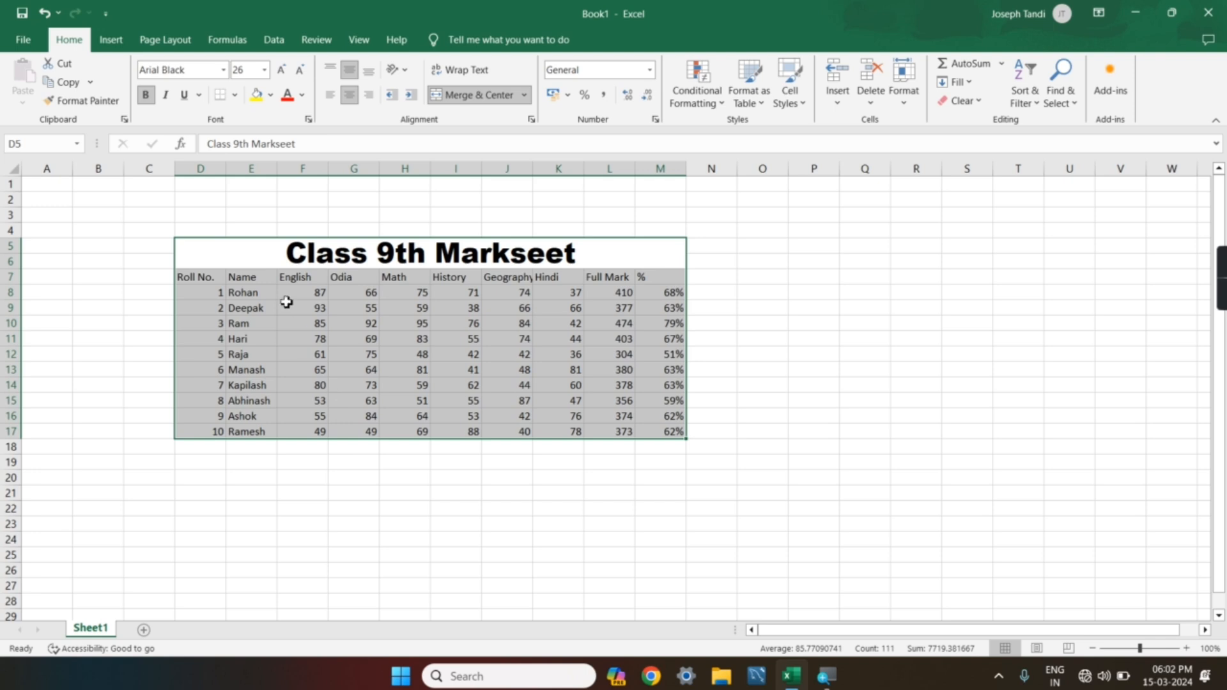
left_click(235, 96)
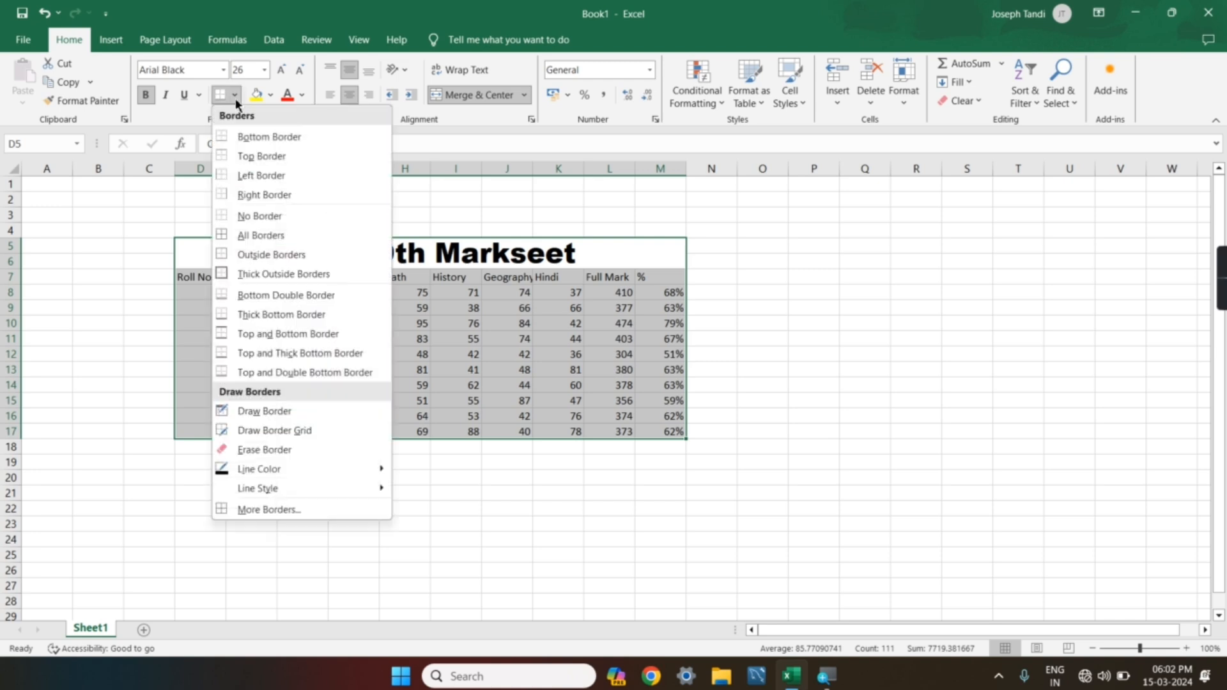
left_click(253, 237)
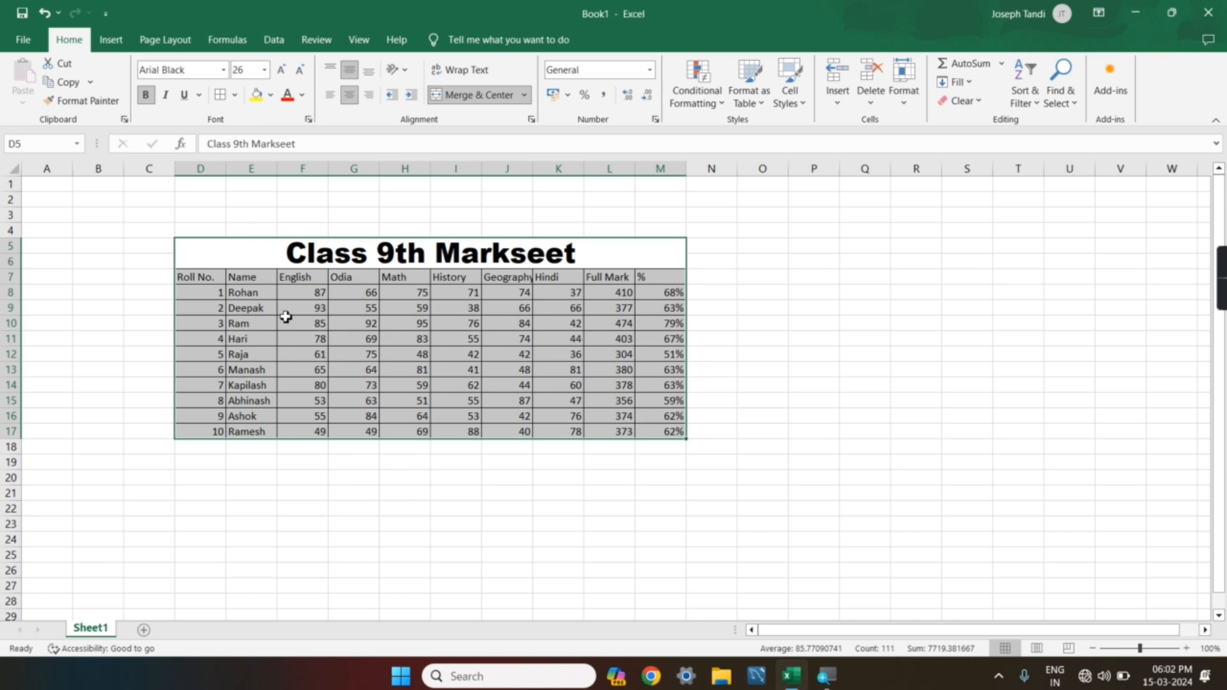
left_click(240, 455)
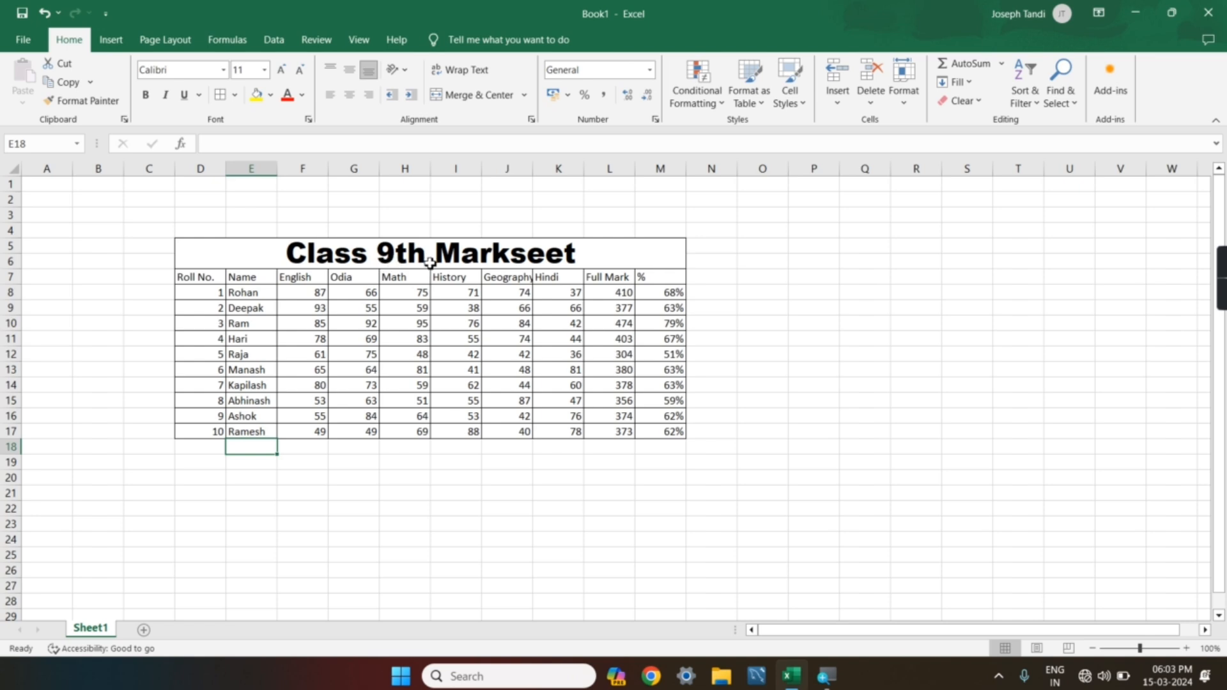
- Correct the title spelling in merged cell D5 to "Class 9th Marksheet"
left_click(522, 256)
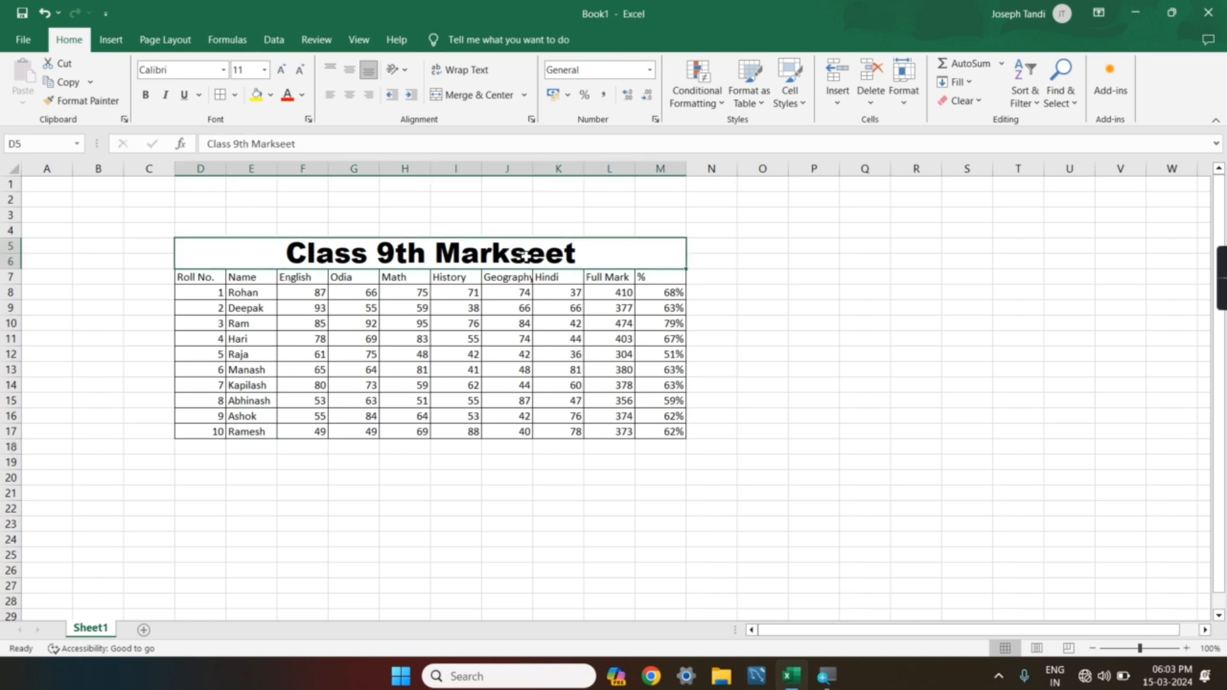
double_click(526, 257)
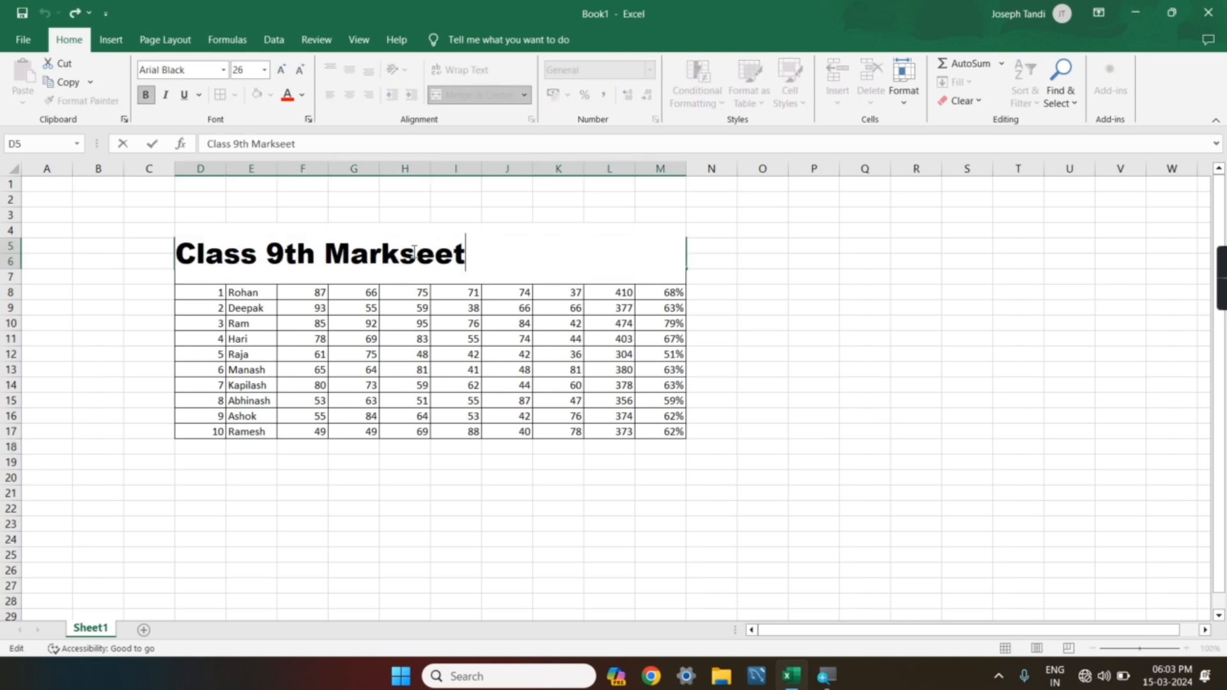
type("h")
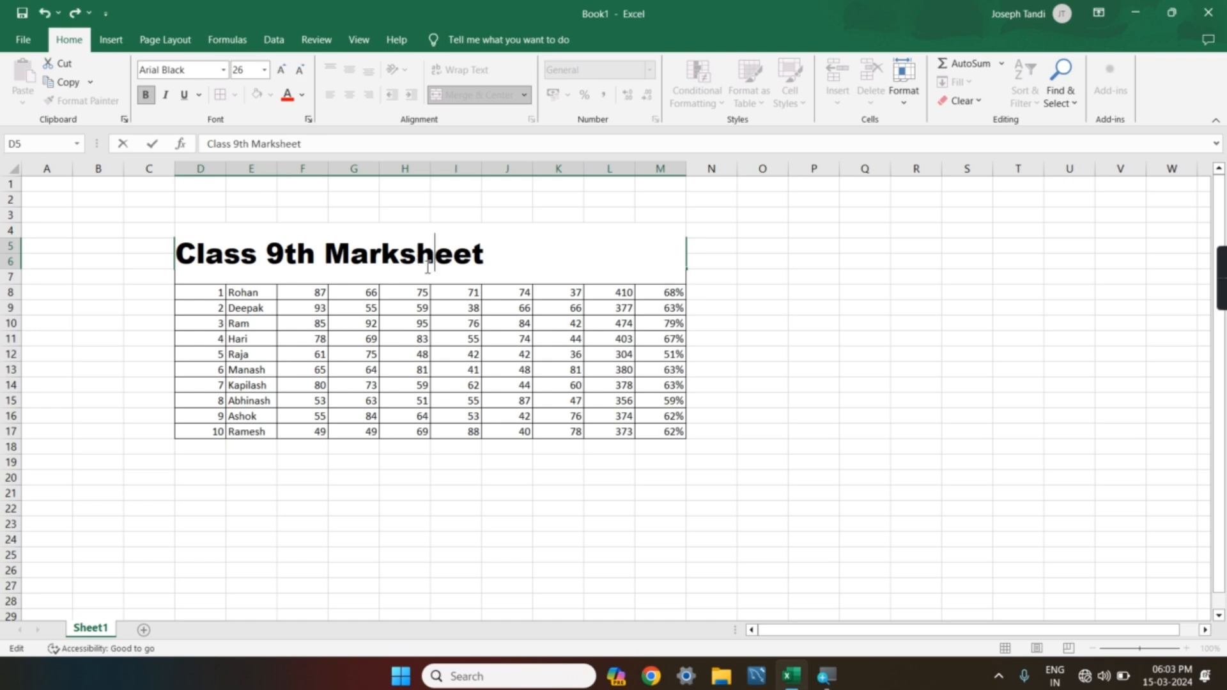
left_click(339, 476)
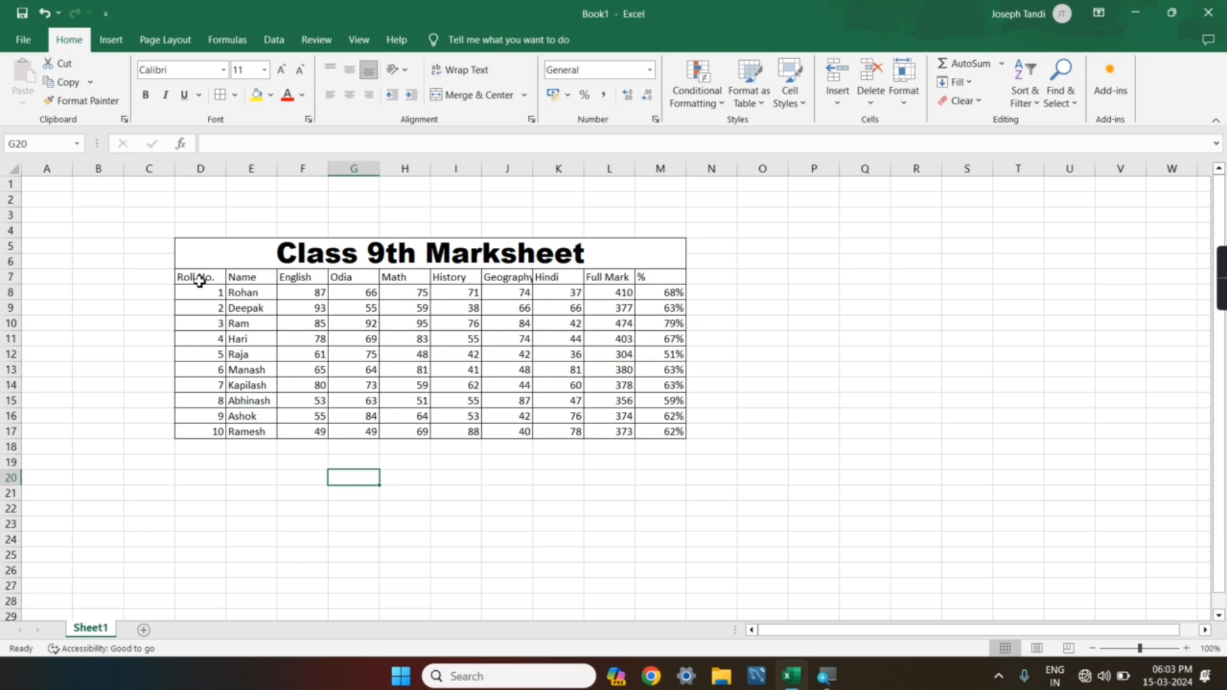
- Fill the merged title cell D5:M6 with a light gold theme color
left_click(227, 256)
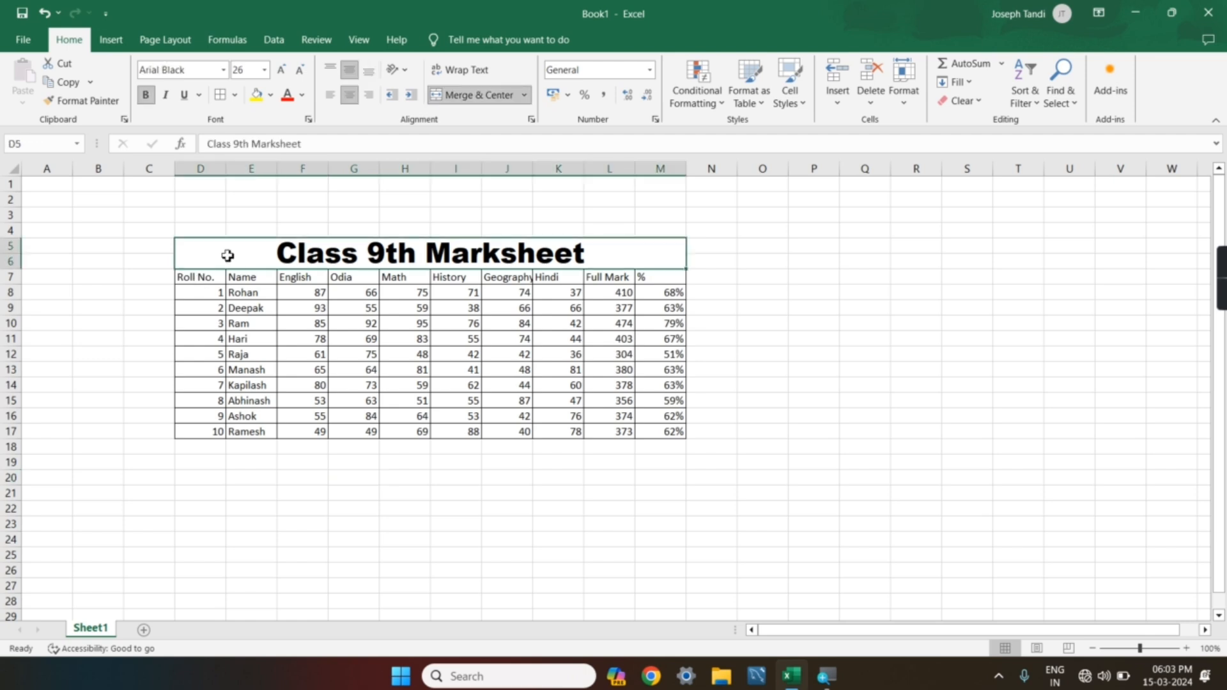
left_click(271, 96)
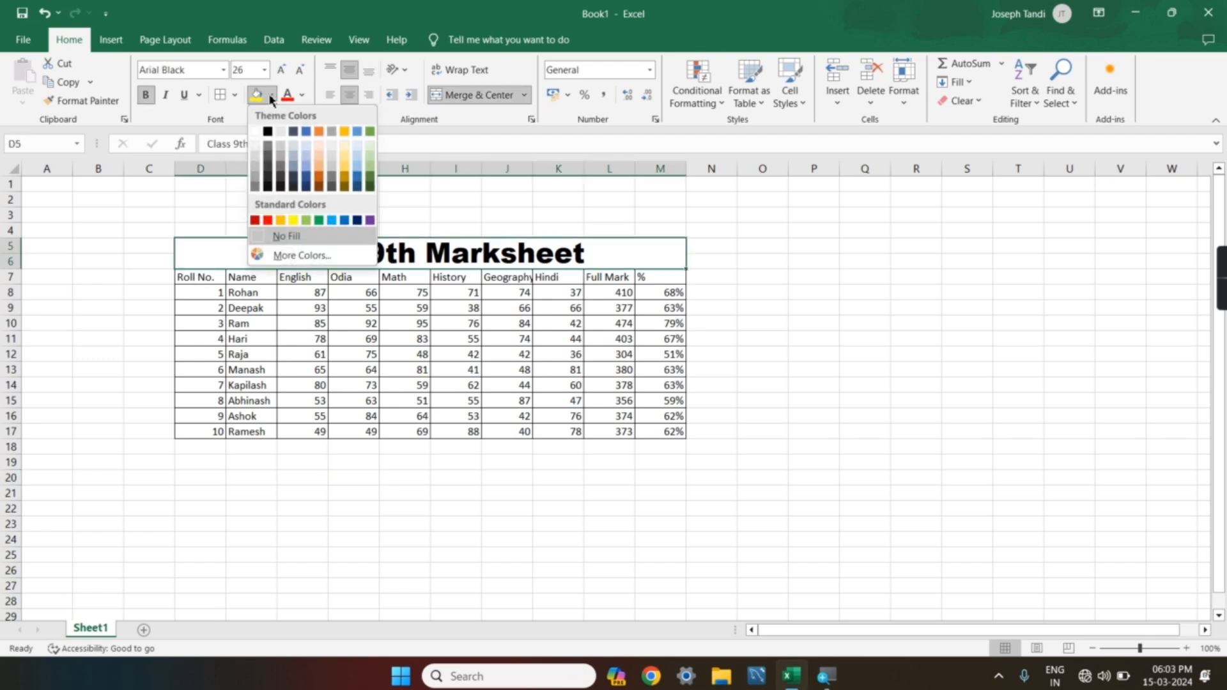
left_click(349, 169)
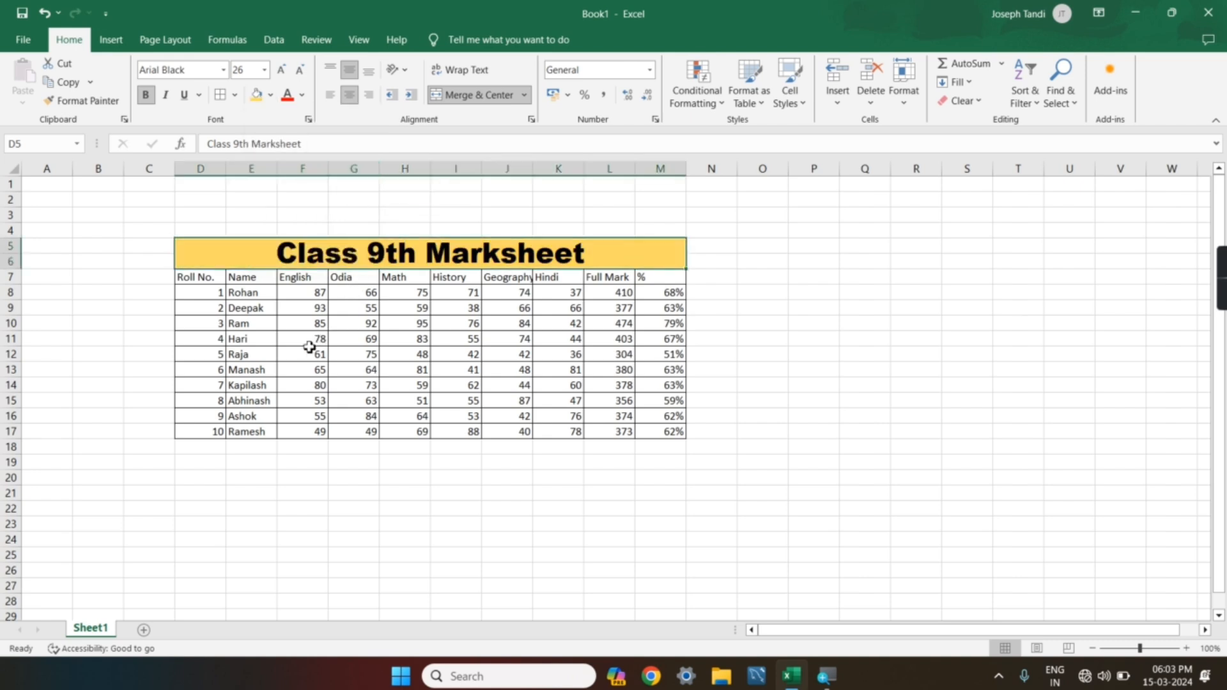
- Fill the student data range D8:M17 with a light blue theme color
left_click_drag(196, 293, 671, 431)
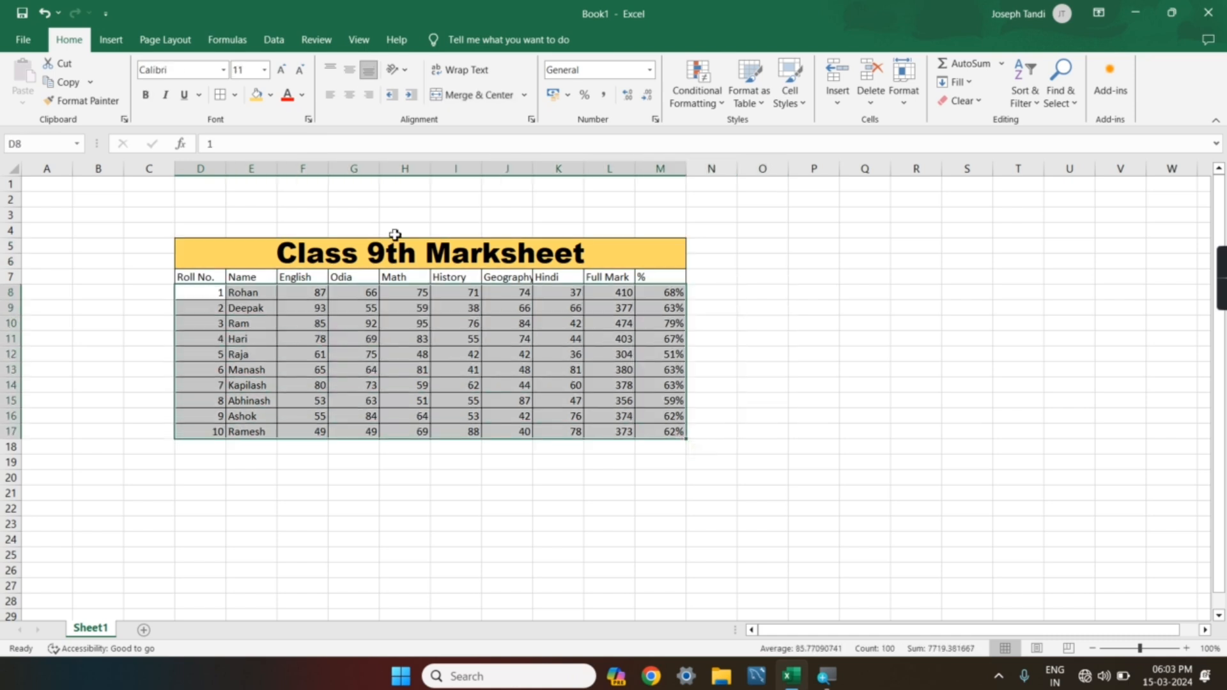
left_click(259, 97)
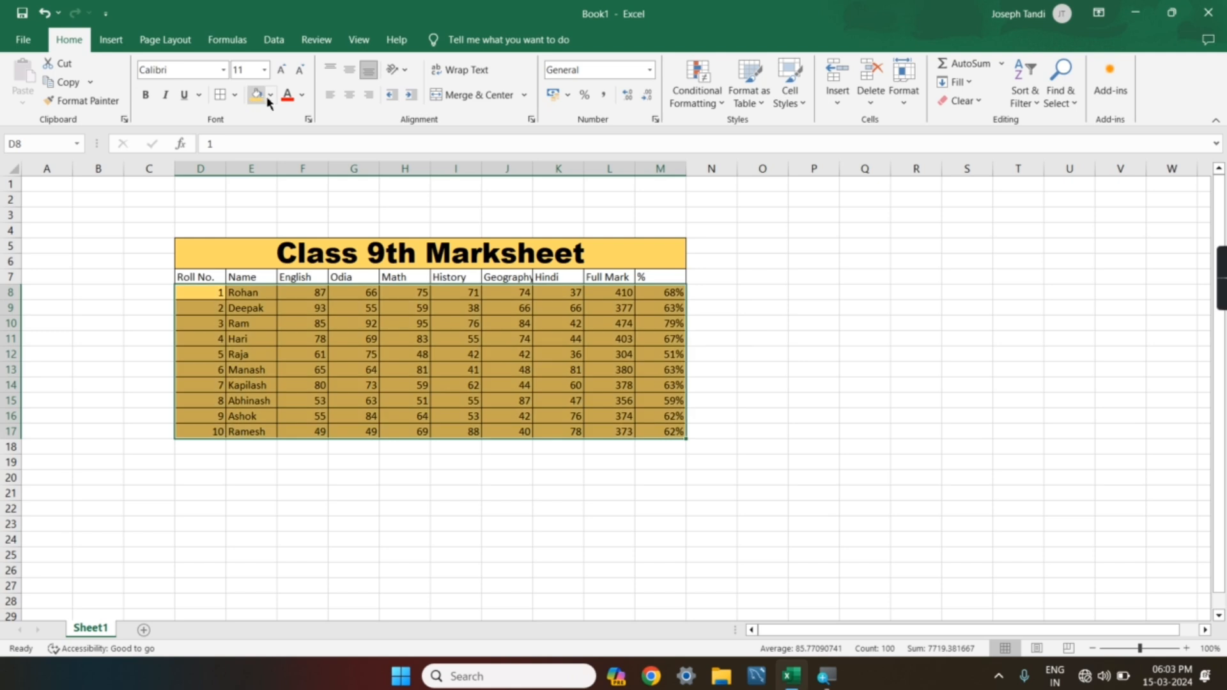
left_click(269, 96)
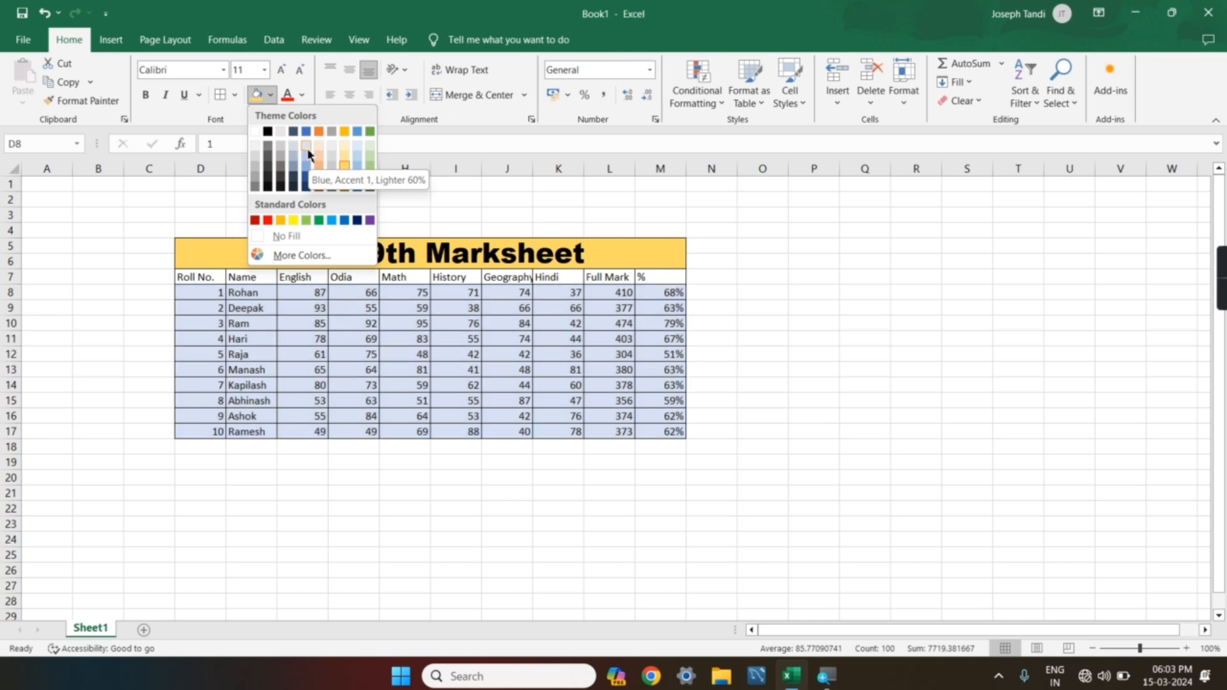
left_click(306, 147)
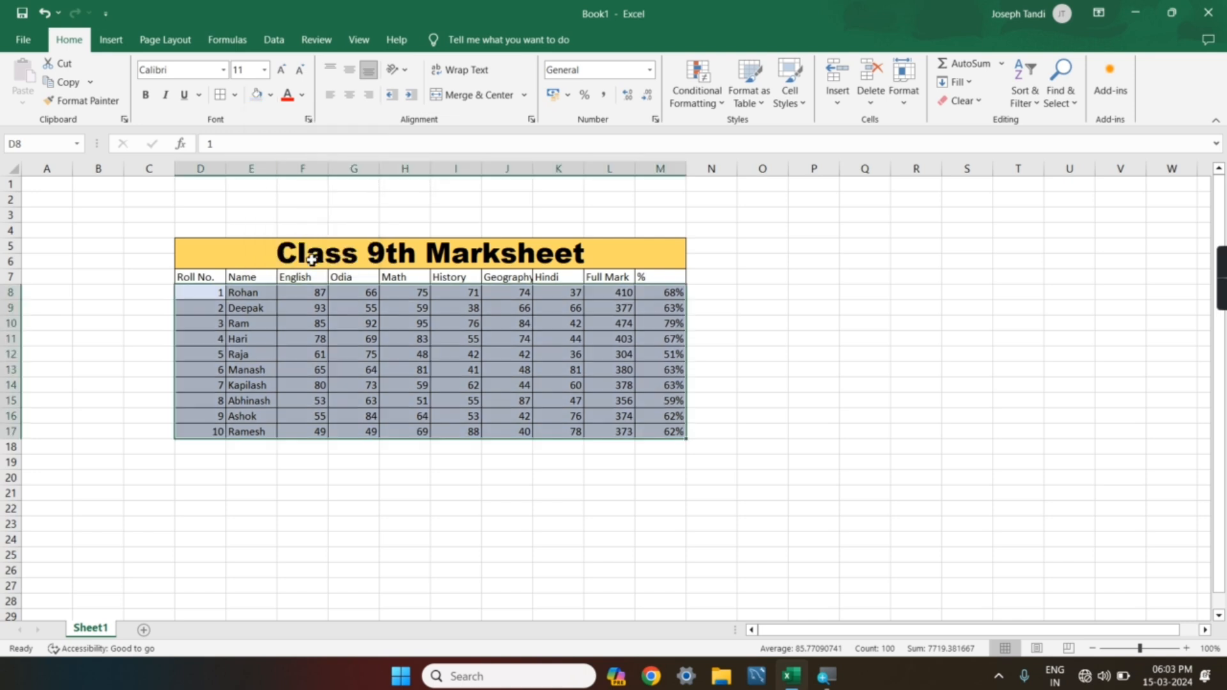
left_click(206, 474)
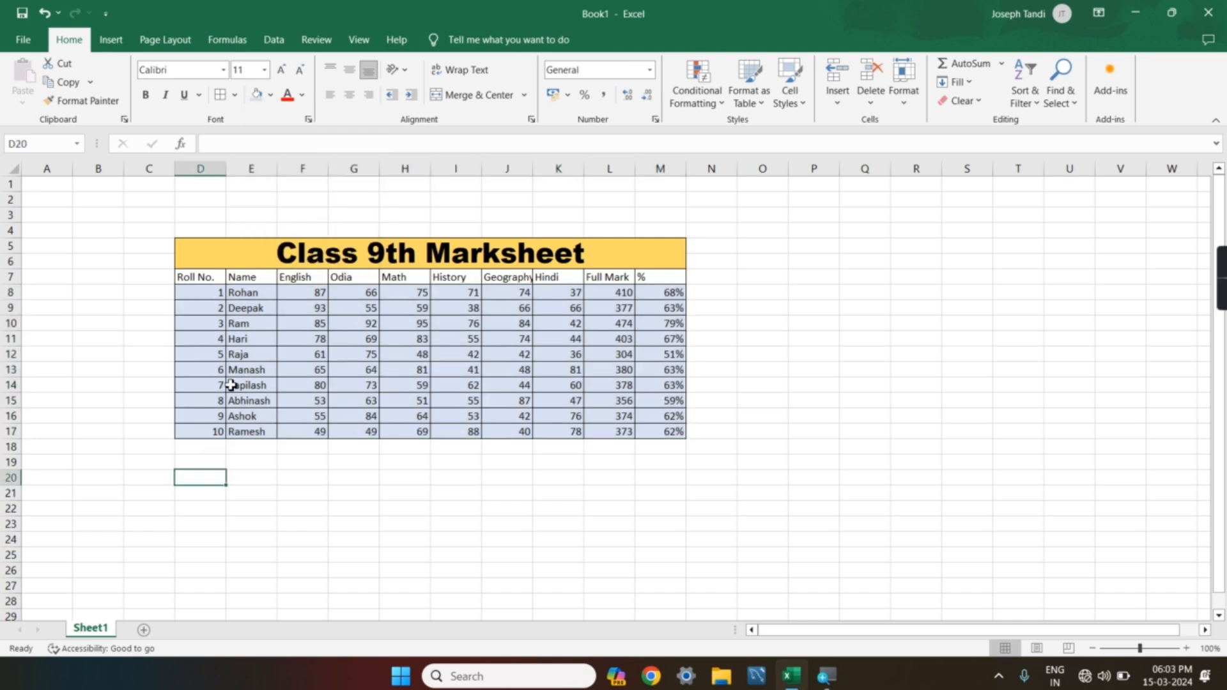
- Fill the header row D7:M7 with a light green theme color
left_click_drag(187, 279, 655, 276)
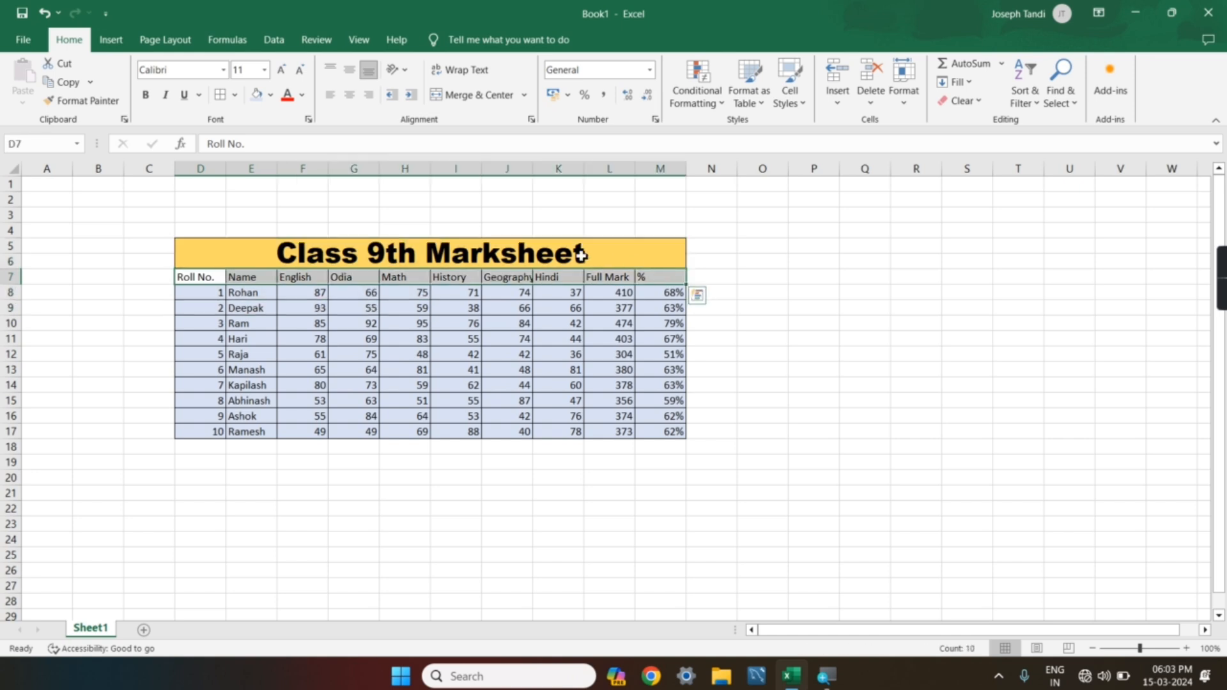
left_click(271, 95)
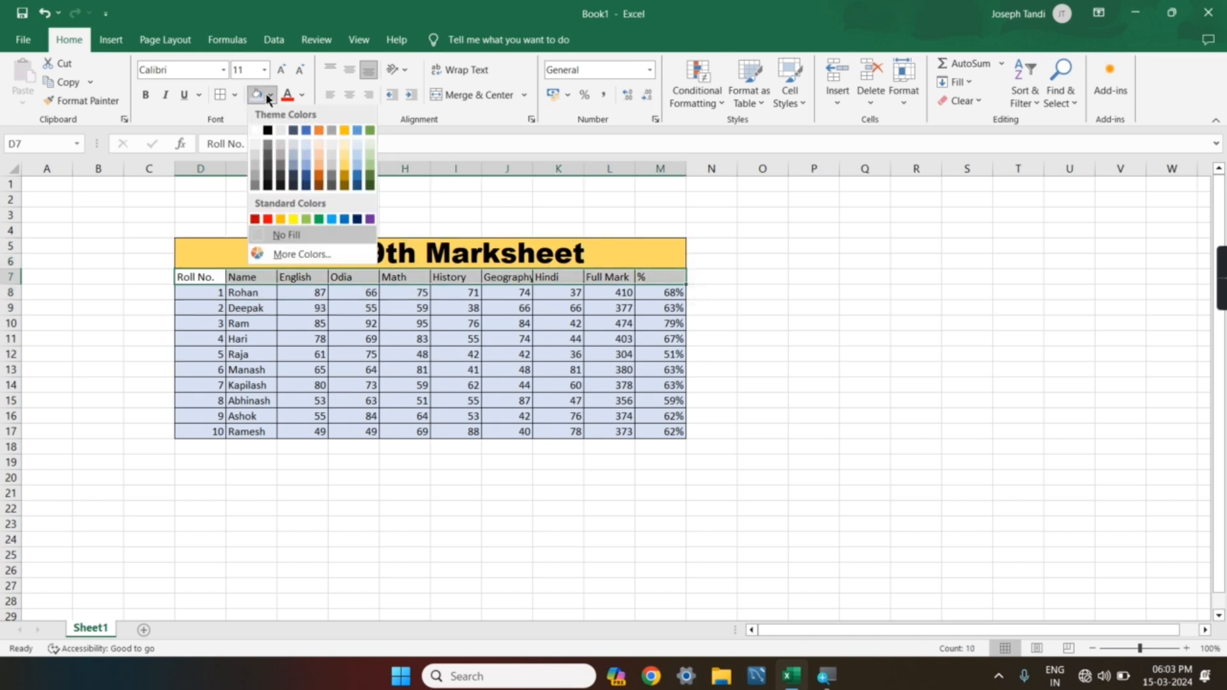
left_click(370, 168)
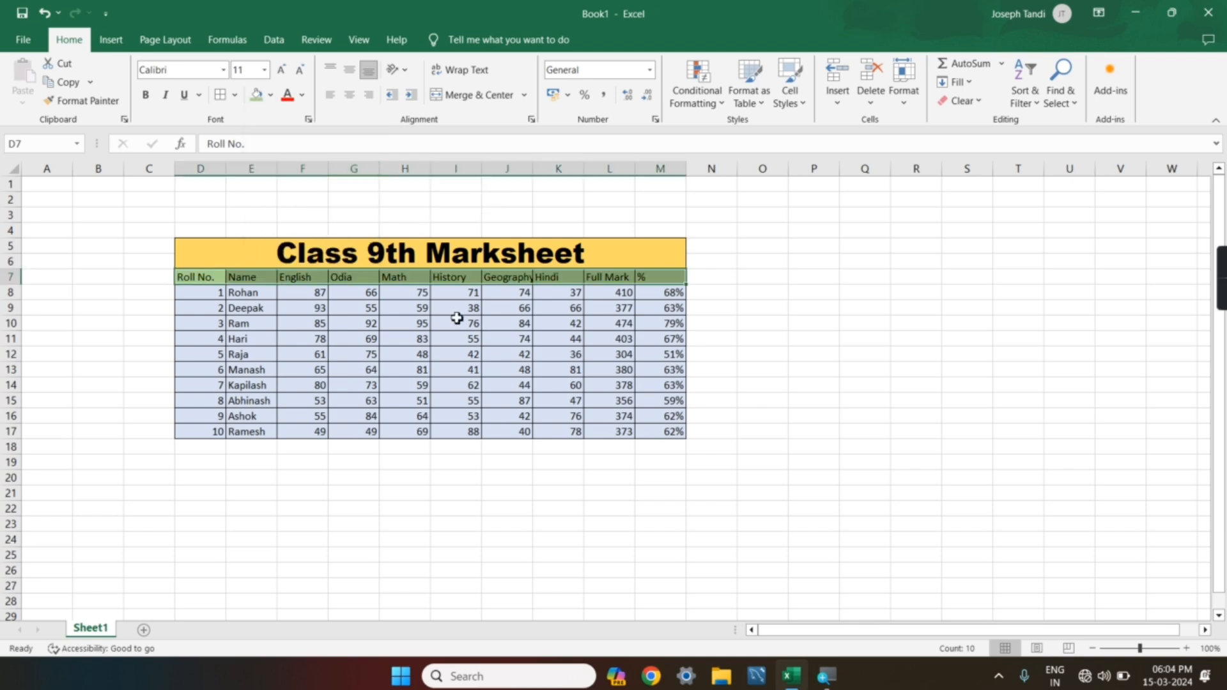
left_click(491, 511)
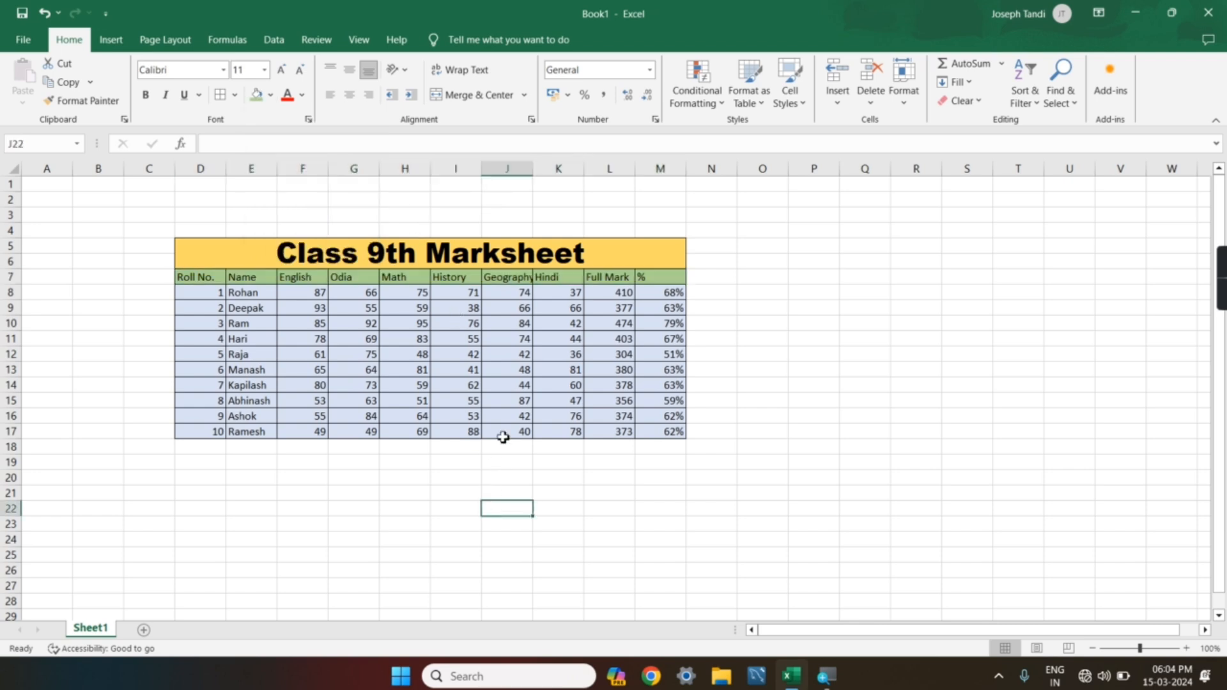
- Auto-fit column J to the Geography header and slightly narrow the Name column E
left_click(500, 281)
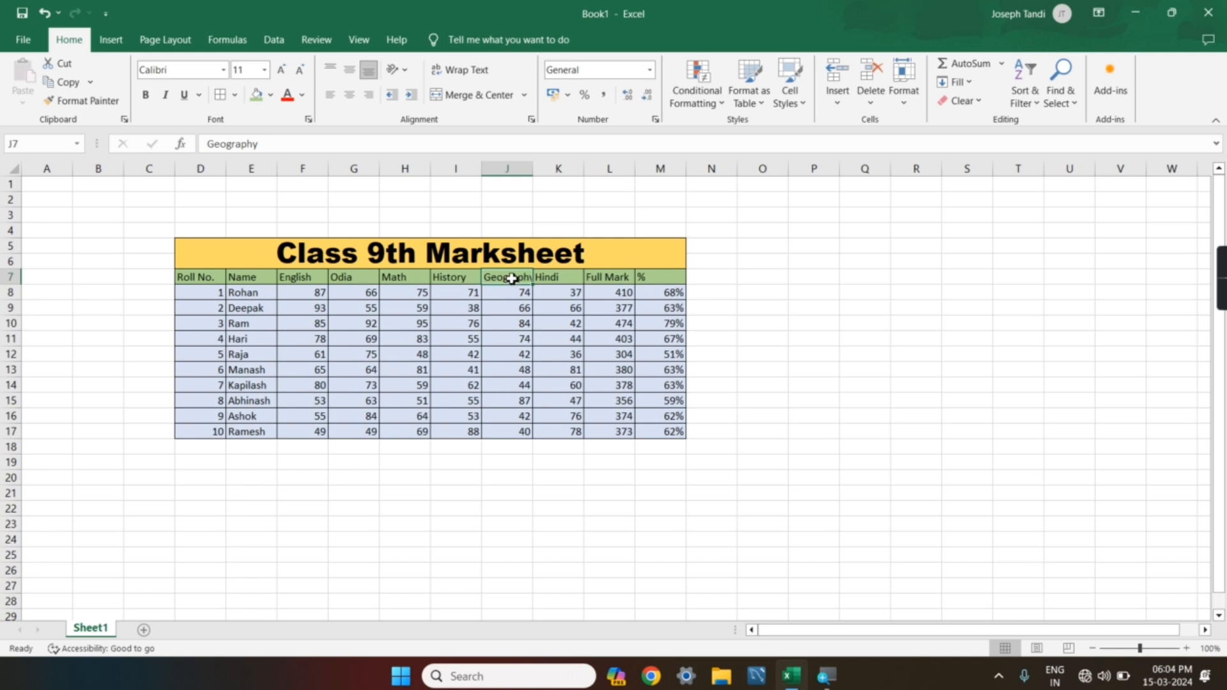
double_click(533, 174)
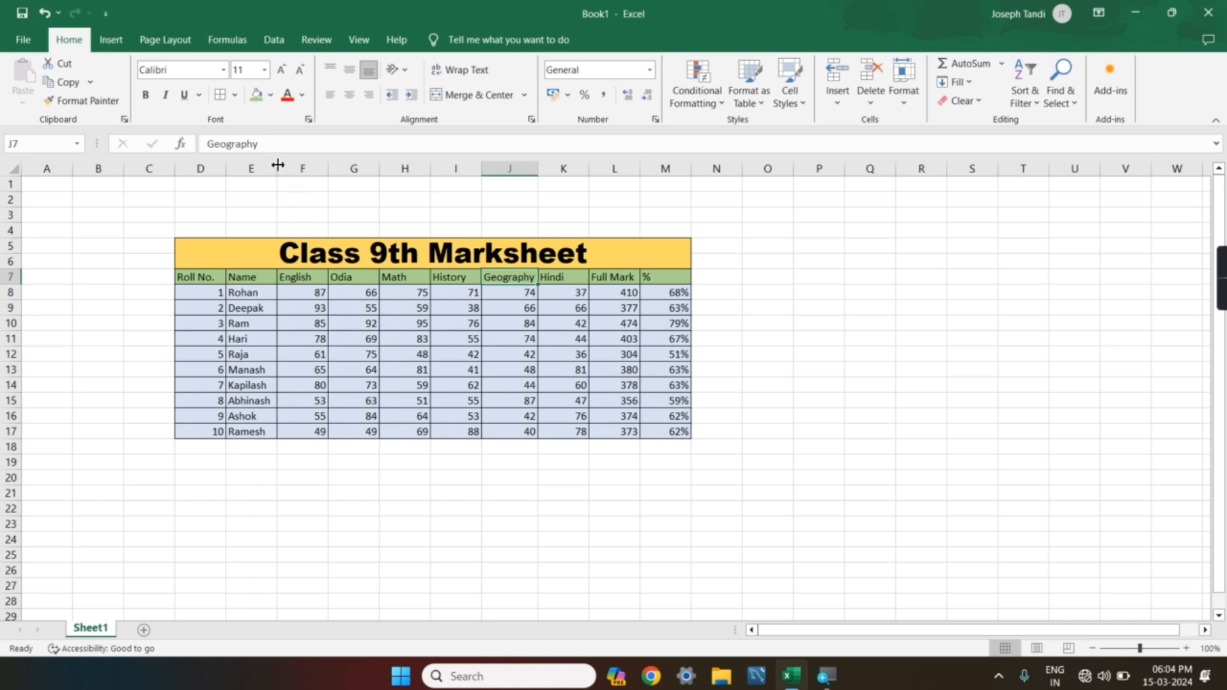
left_click_drag(277, 165, 274, 164)
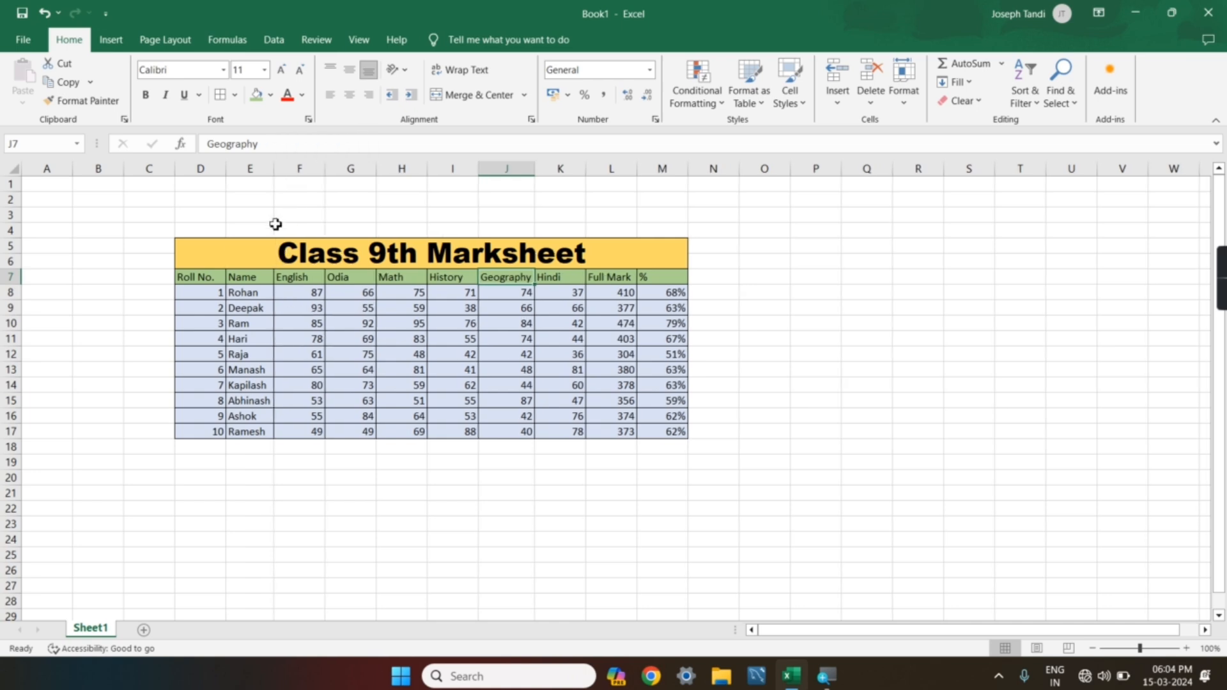
left_click(381, 480)
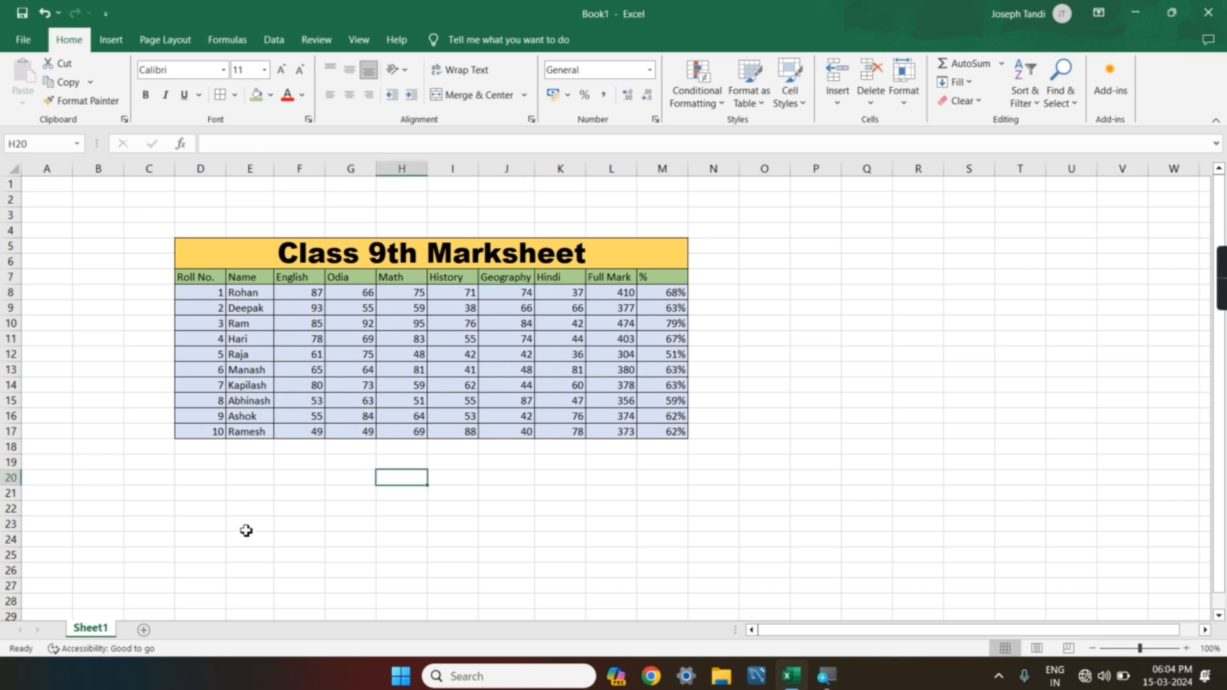
- Rename the worksheet Sheet1 as "Class 9th"
double_click(105, 630)
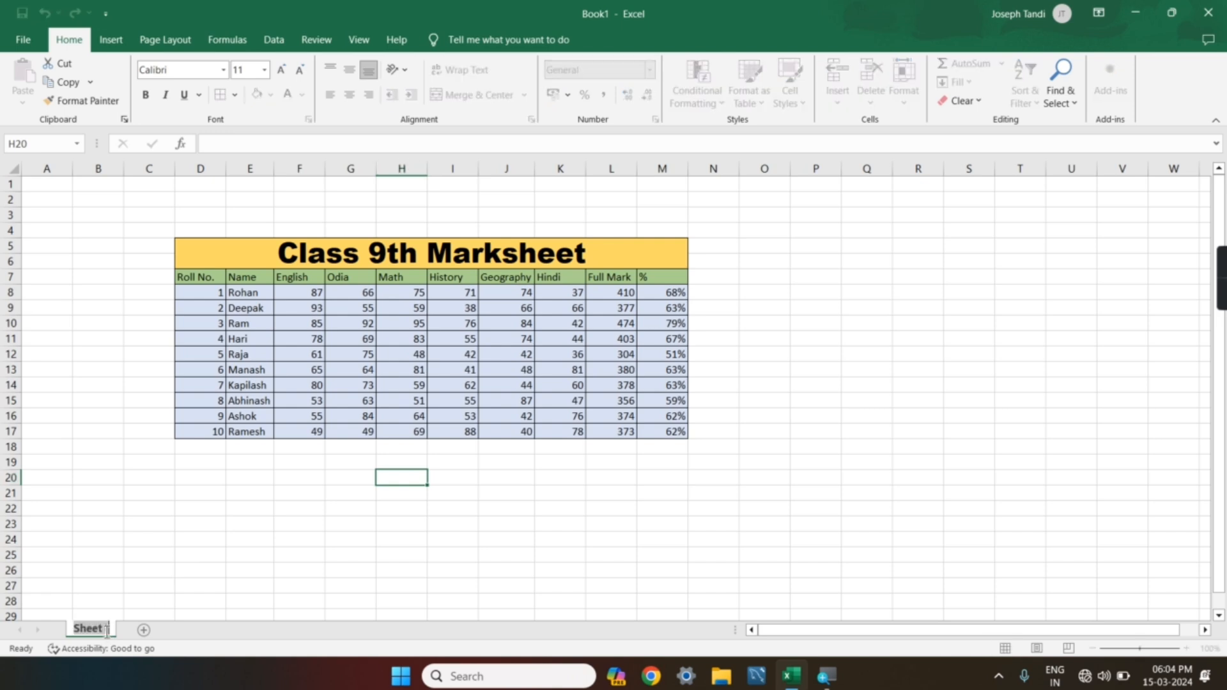
type("class 9th")
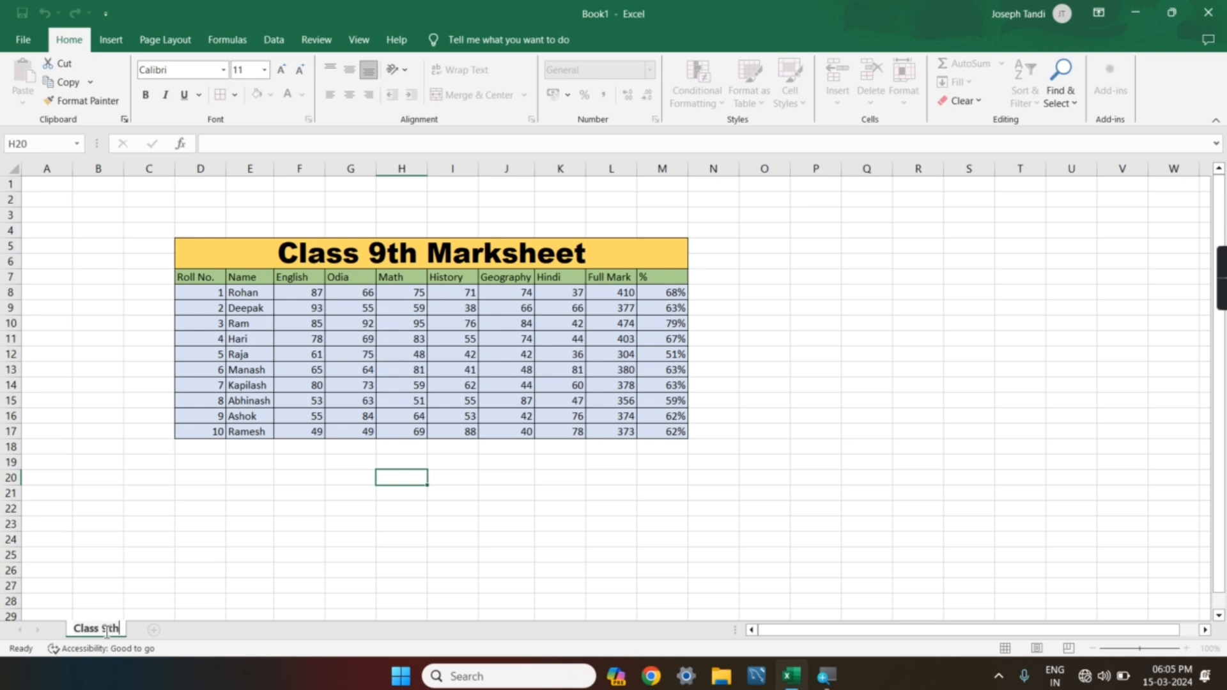
left_click(179, 583)
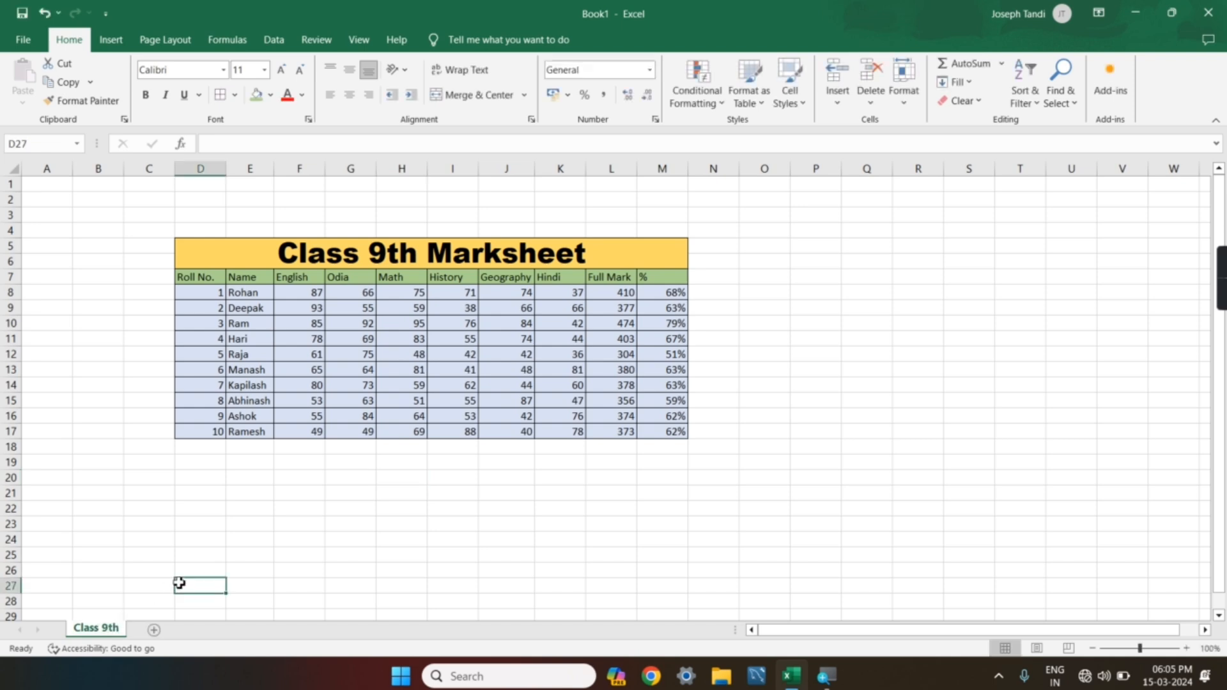
- Create a copy of the Class 9th worksheet at the end of the same workbook
right_click(115, 632)
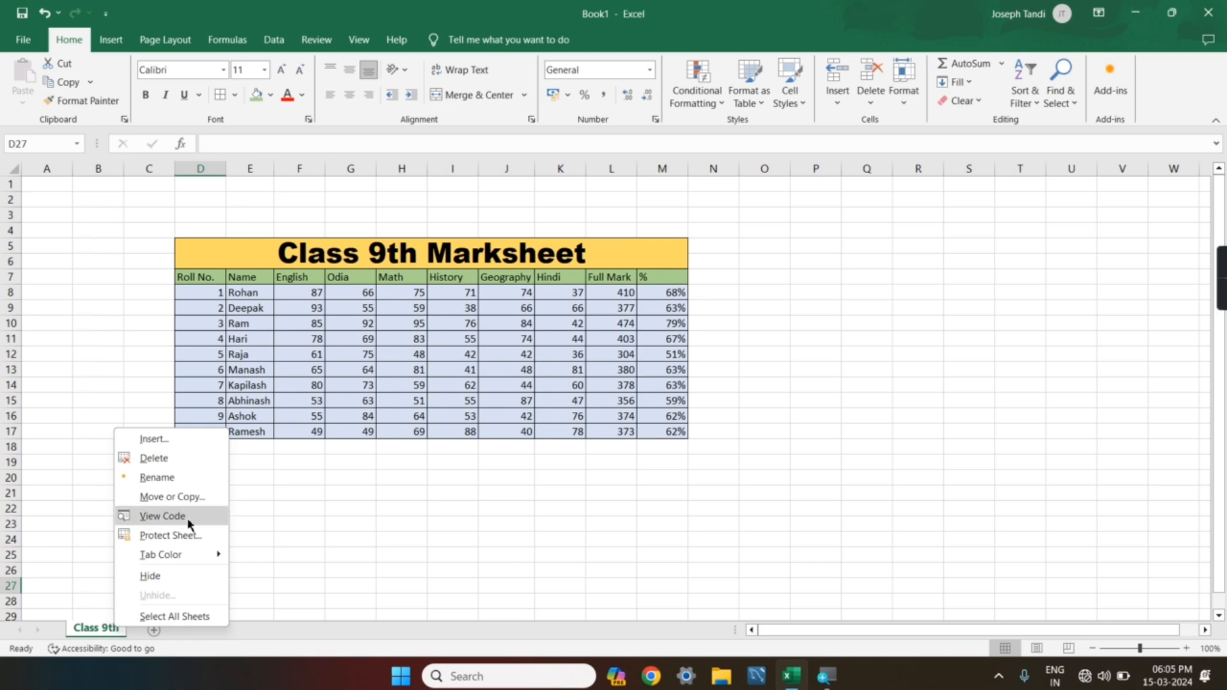
left_click(198, 499)
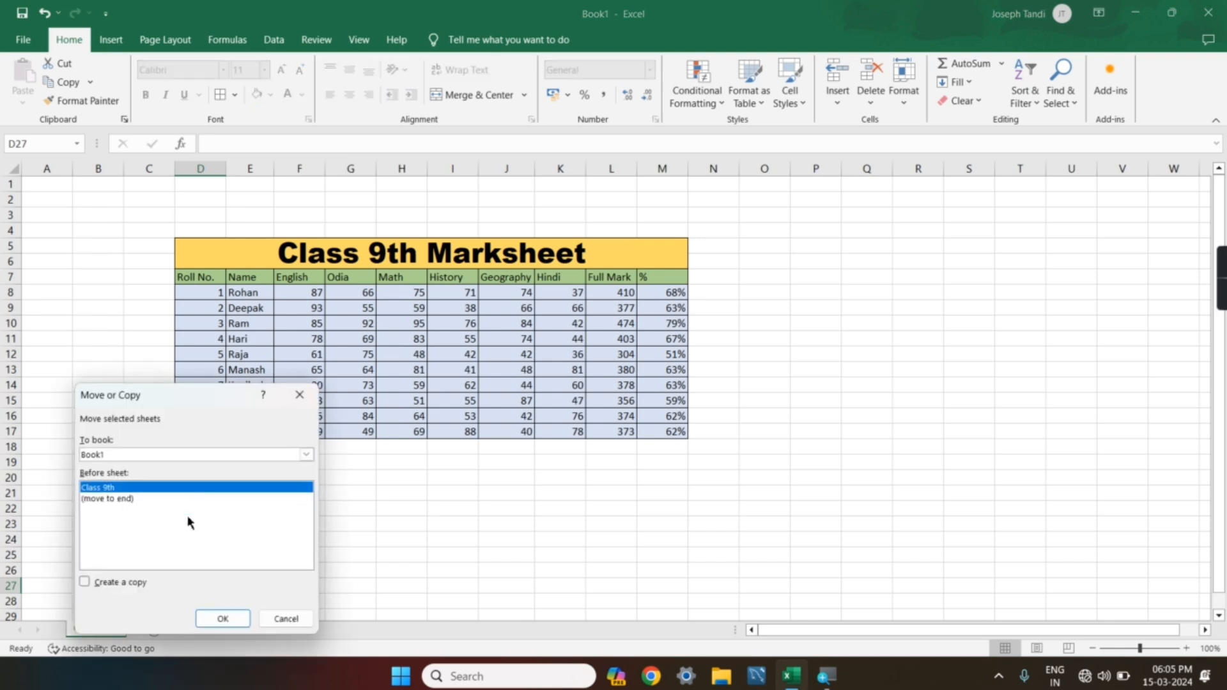
left_click(119, 499)
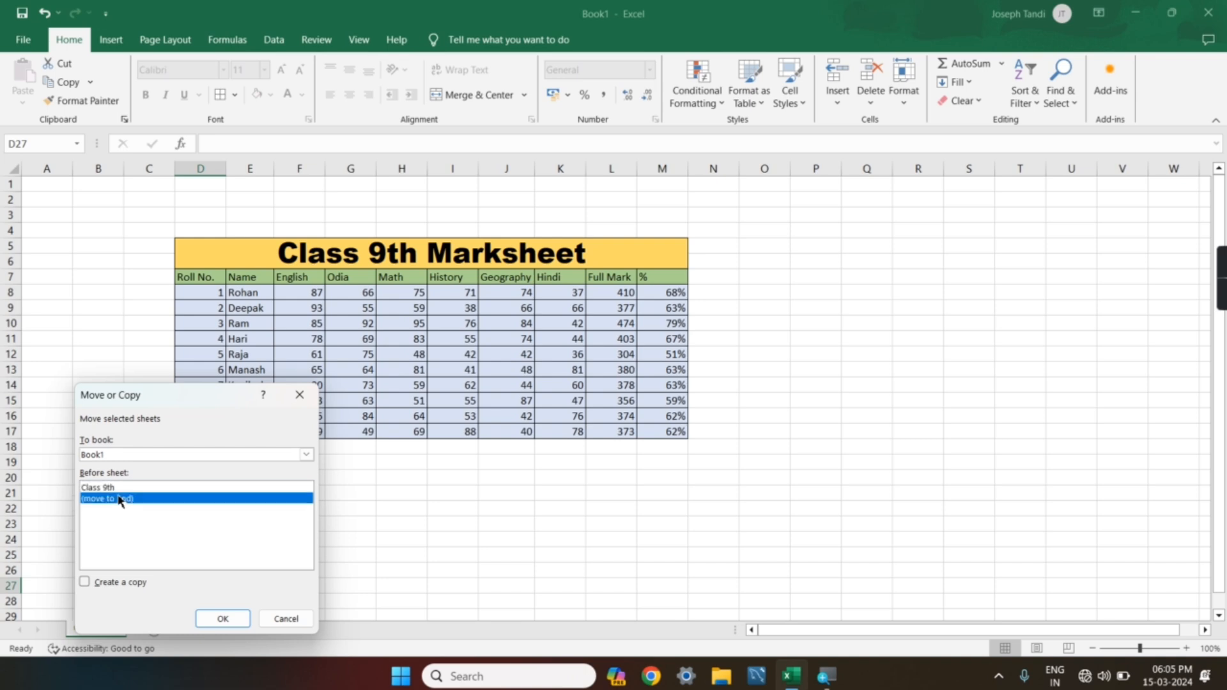
left_click(85, 583)
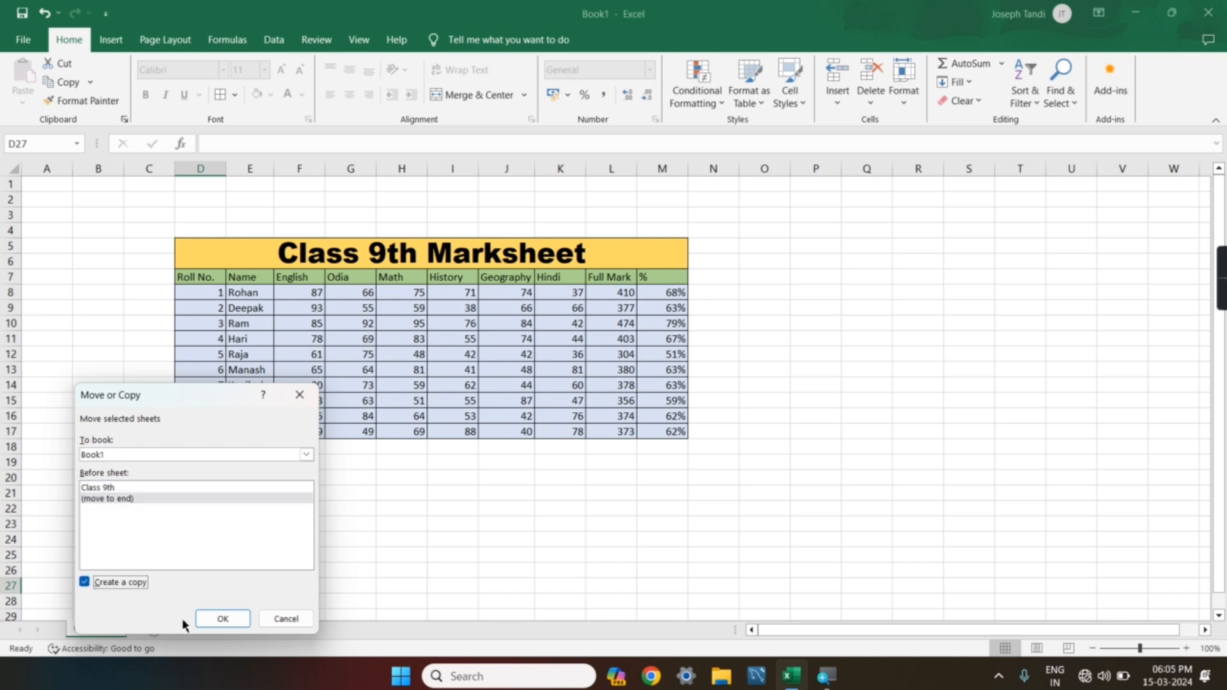
left_click(228, 619)
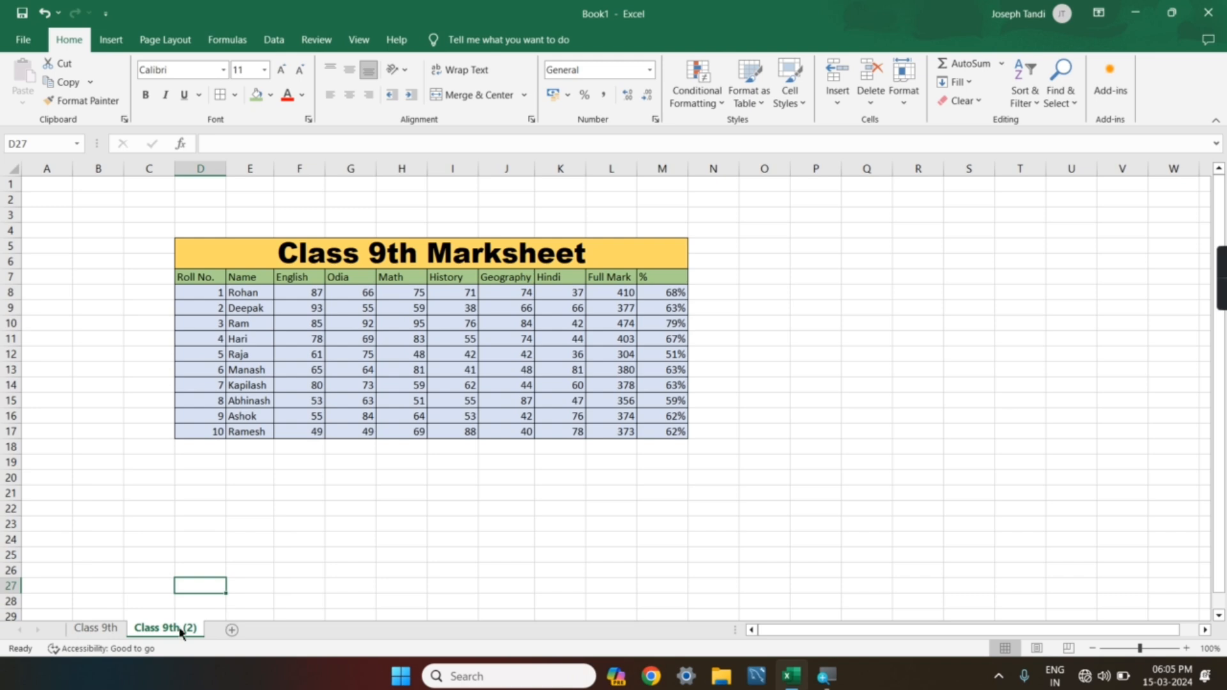
- Rename the copied worksheet as "Class 10th" and check it against the Class 9th sheet
double_click(181, 631)
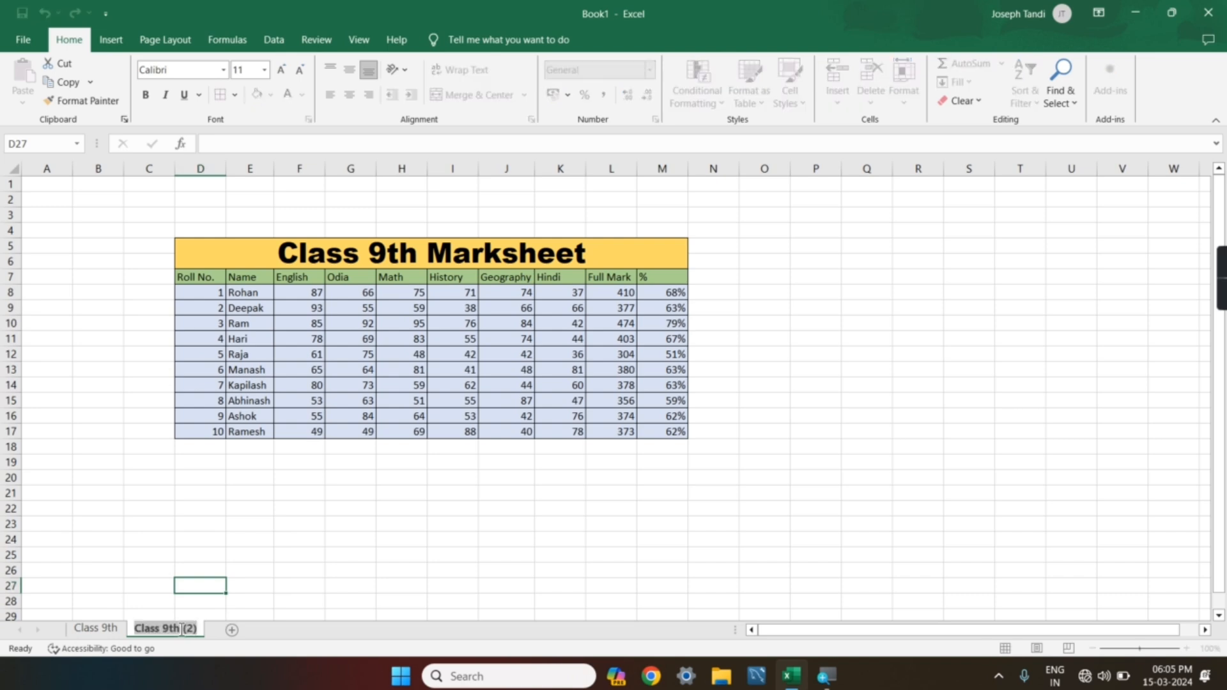
type("cl")
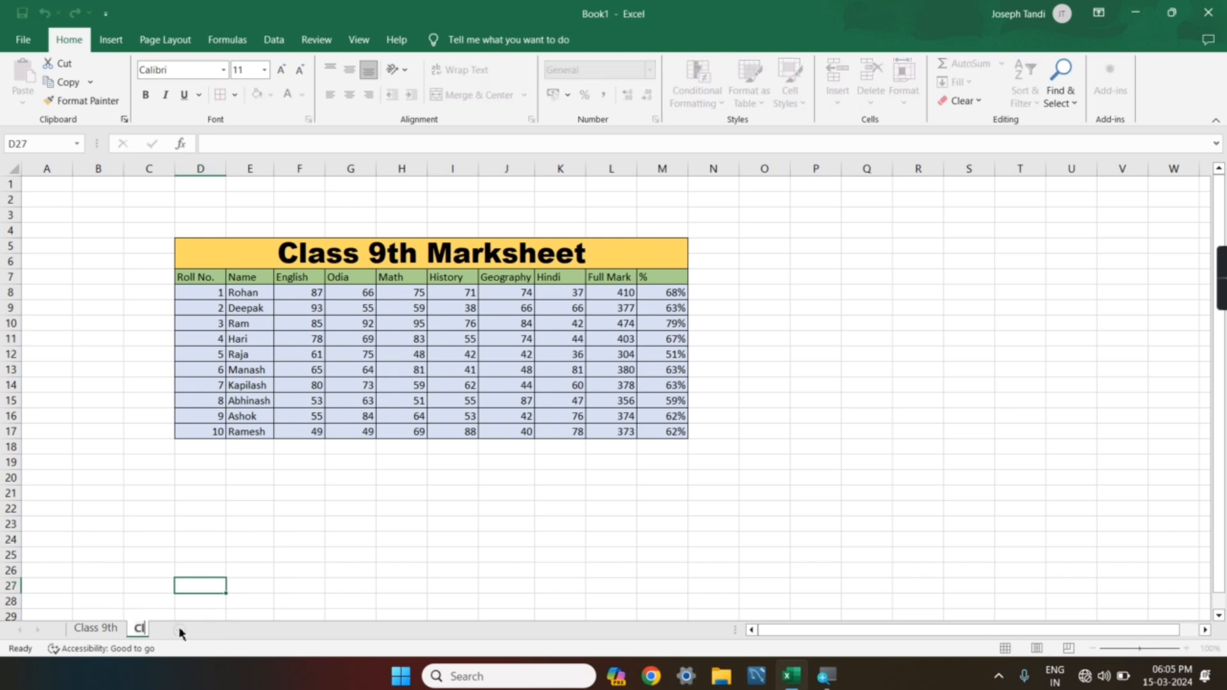
type("ass 10th")
left_click(113, 631)
left_click(150, 629)
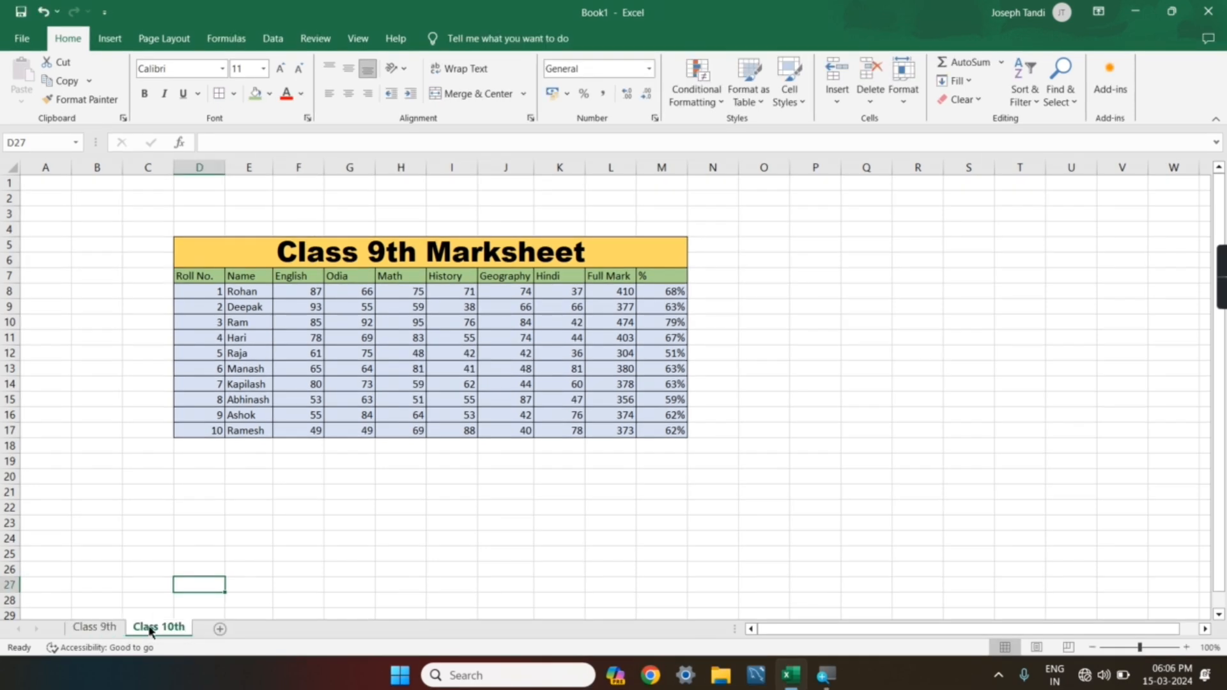
left_click(261, 296)
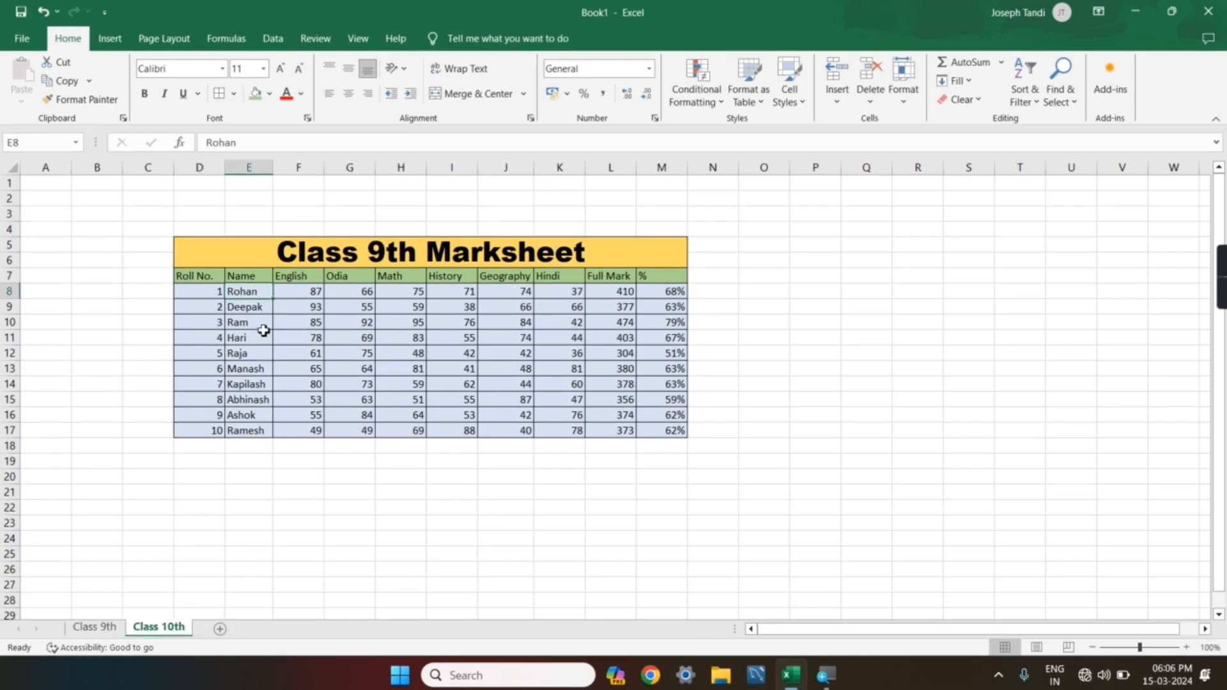
left_click(264, 366)
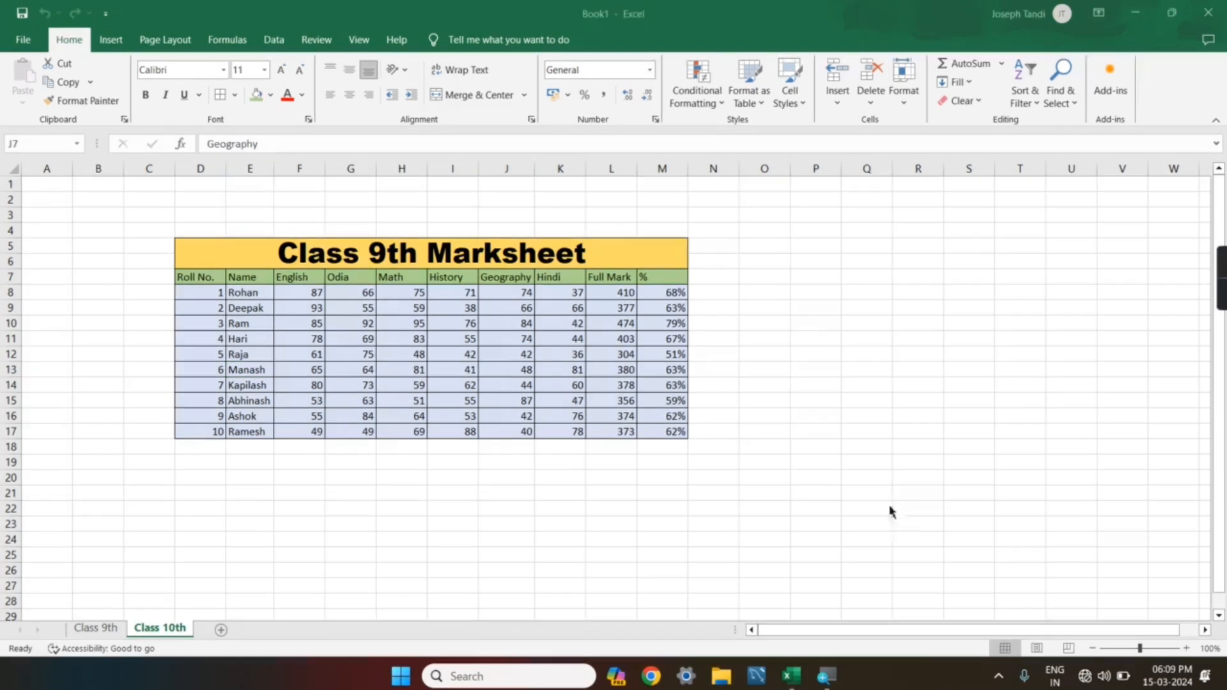
- Change the title on the Class 10th sheet to "Class 10th Marksheet"
double_click(391, 254)
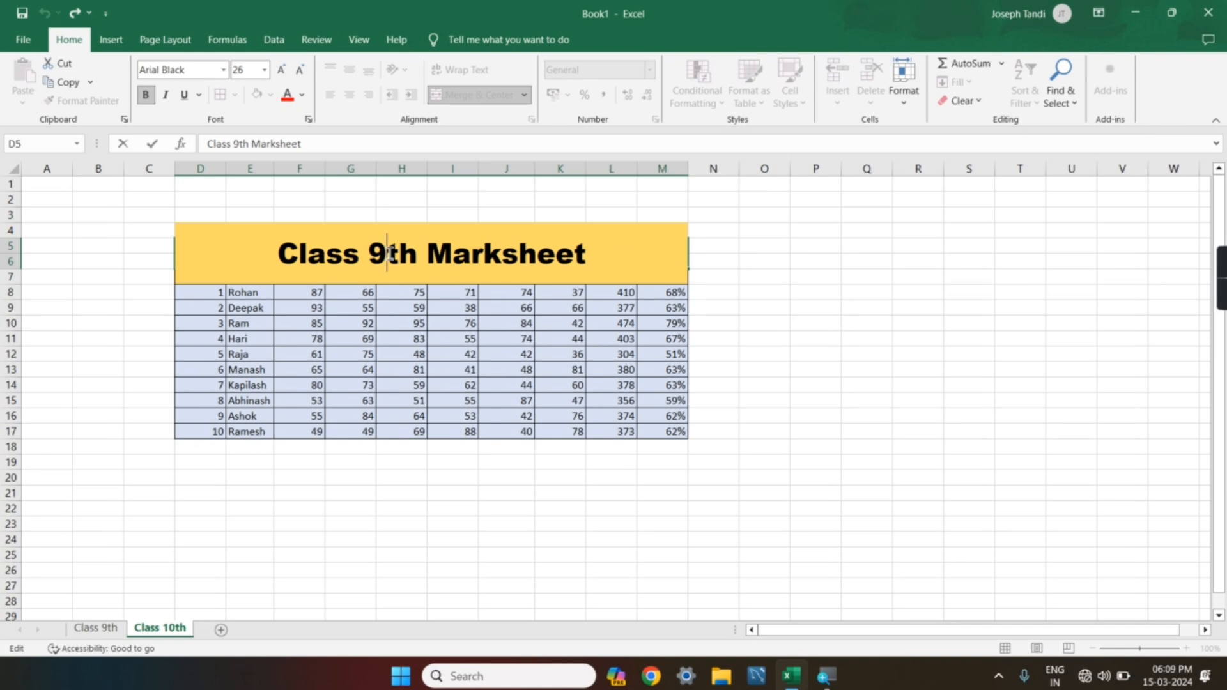
key("BackSpace")
type("10")
left_click(299, 462)
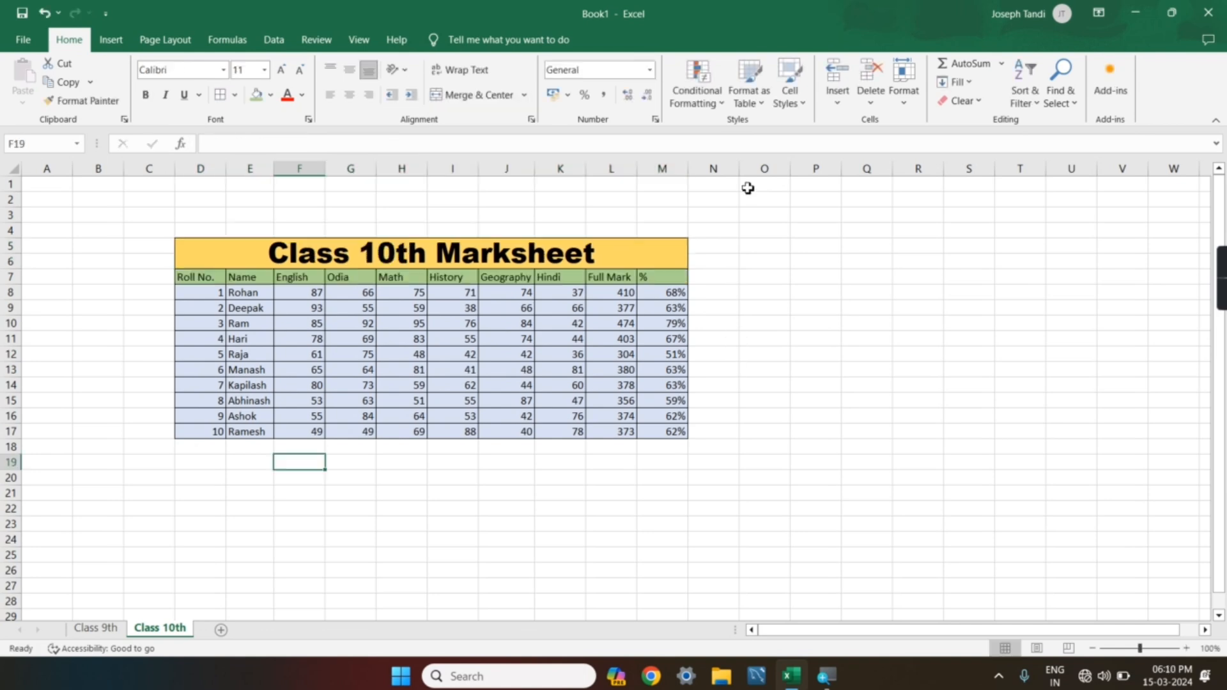
left_click(744, 95)
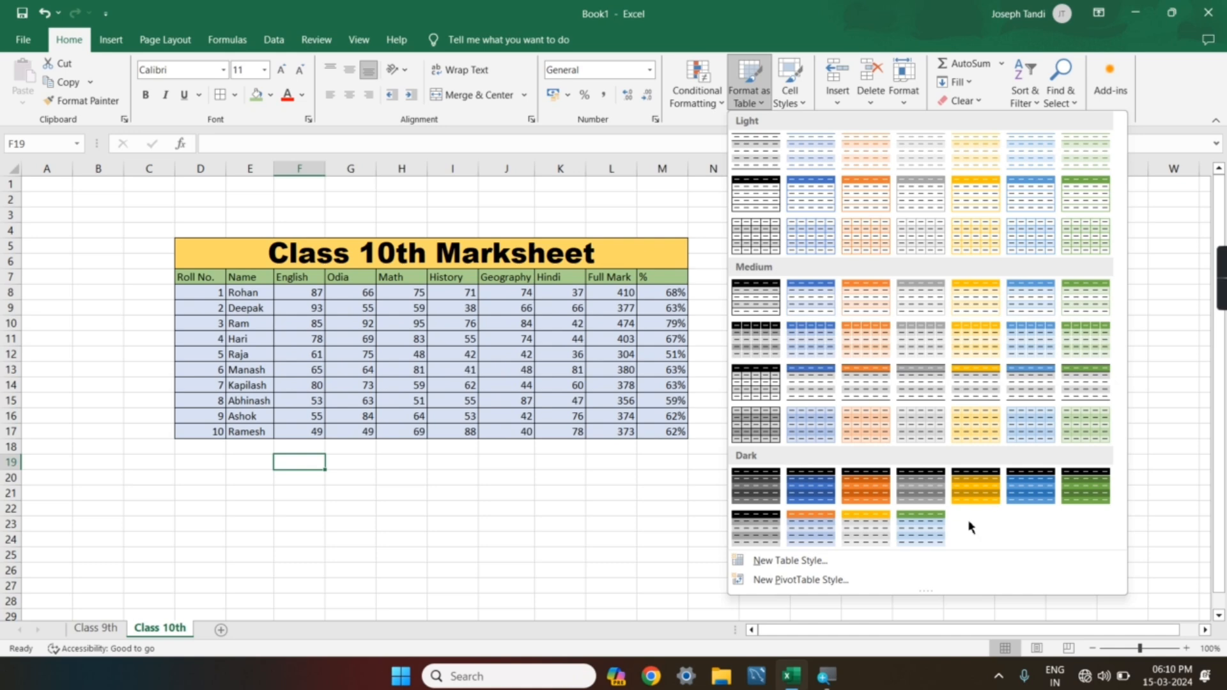
left_click(449, 472)
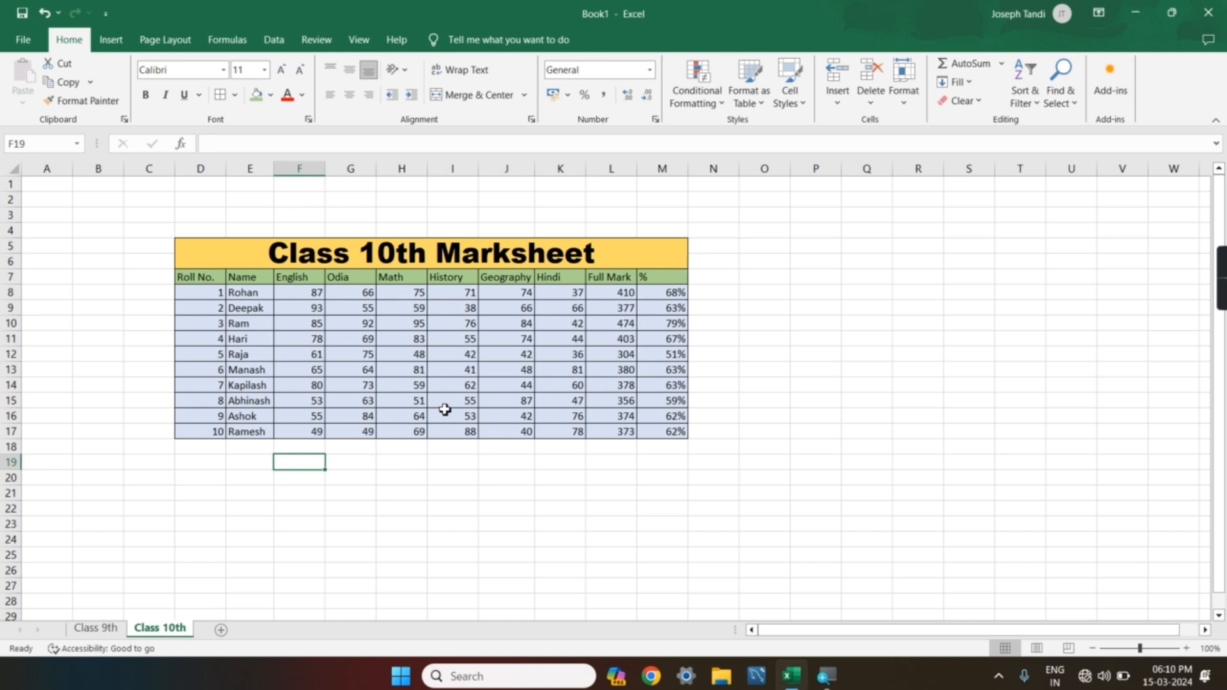
left_click(624, 311)
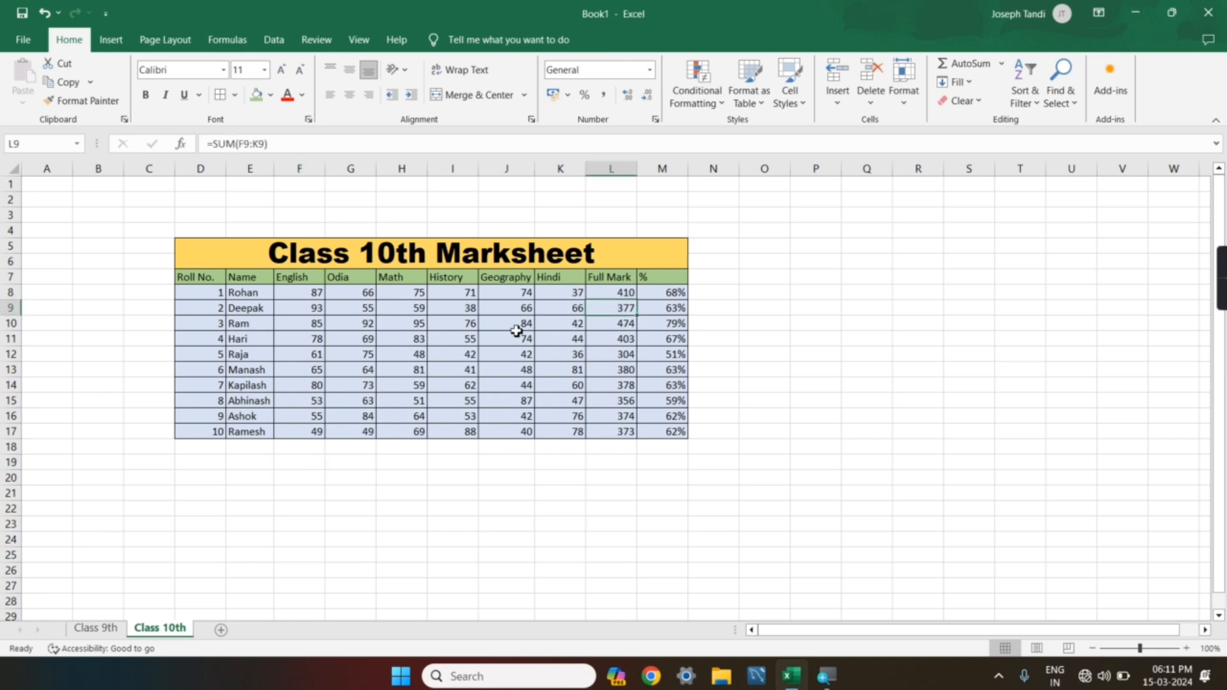
left_click(311, 295)
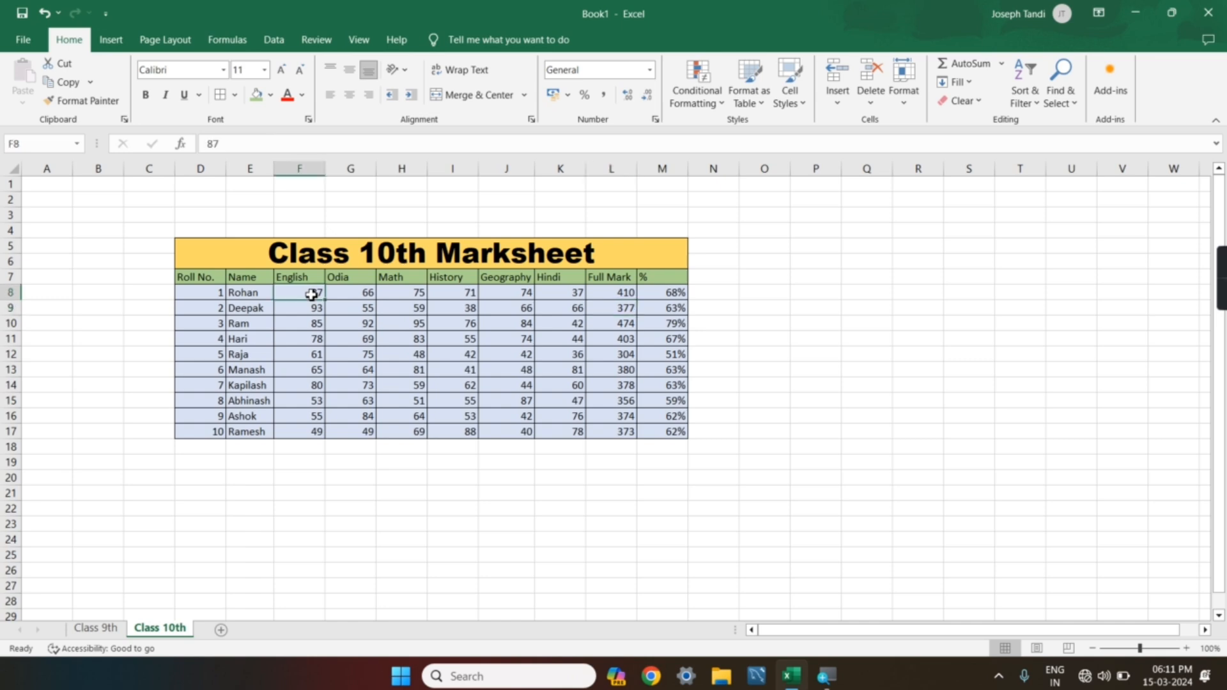
left_click(391, 343)
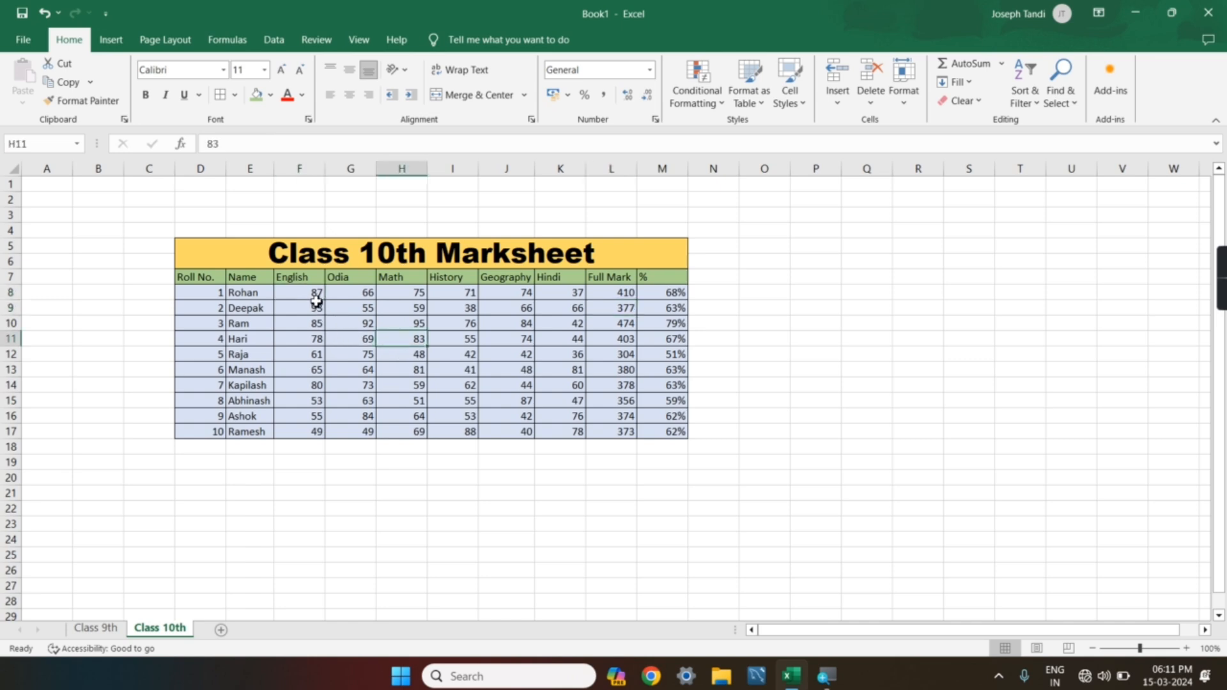
left_click(682, 401)
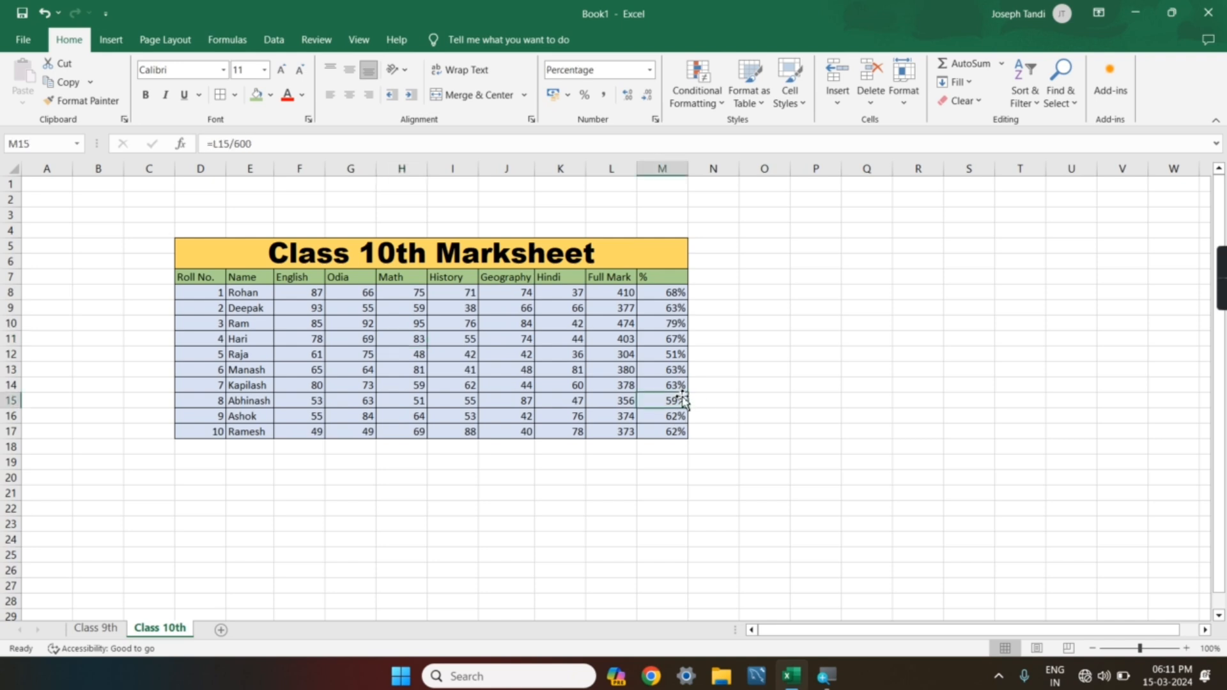